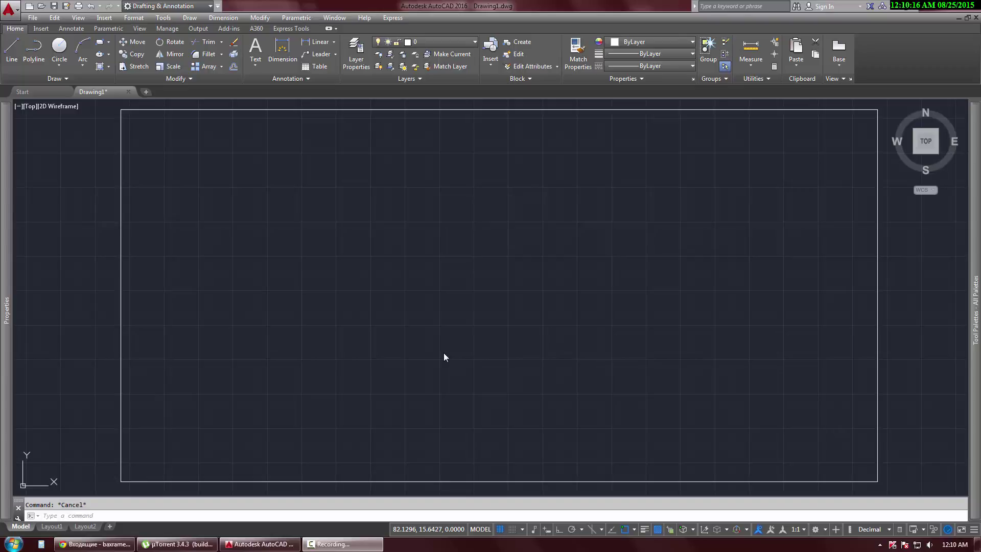
# - Check the drawing's existing layers in the layer list and Layer Properties Manager
pyautogui.click(516, 287)
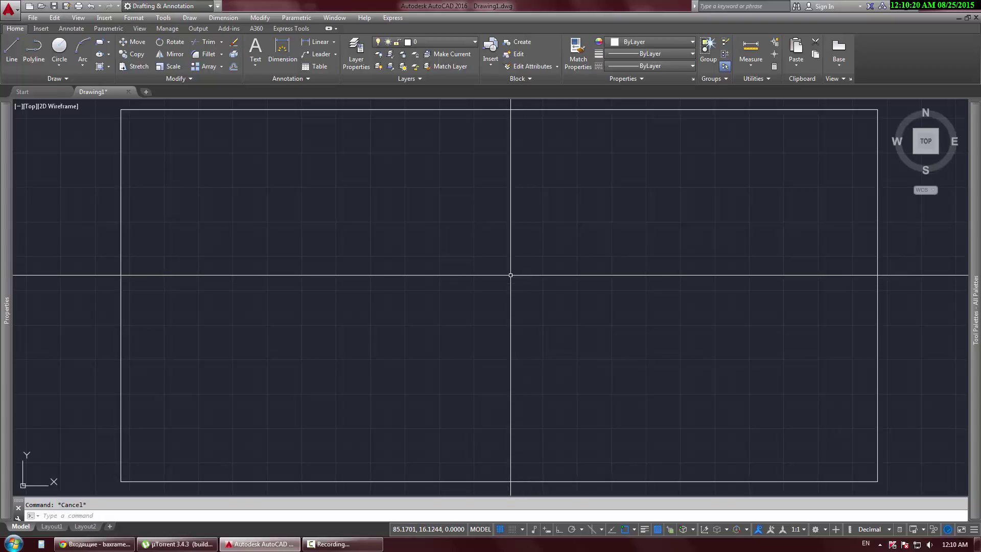
pyautogui.moveTo(448, 277); pyautogui.dragTo(449, 276, button='middle')
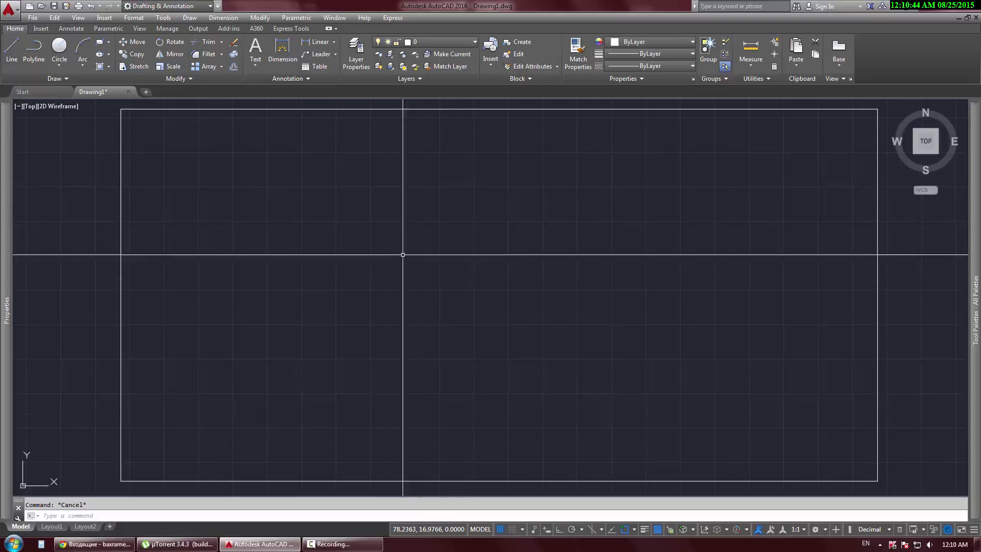
pyautogui.click(432, 43)
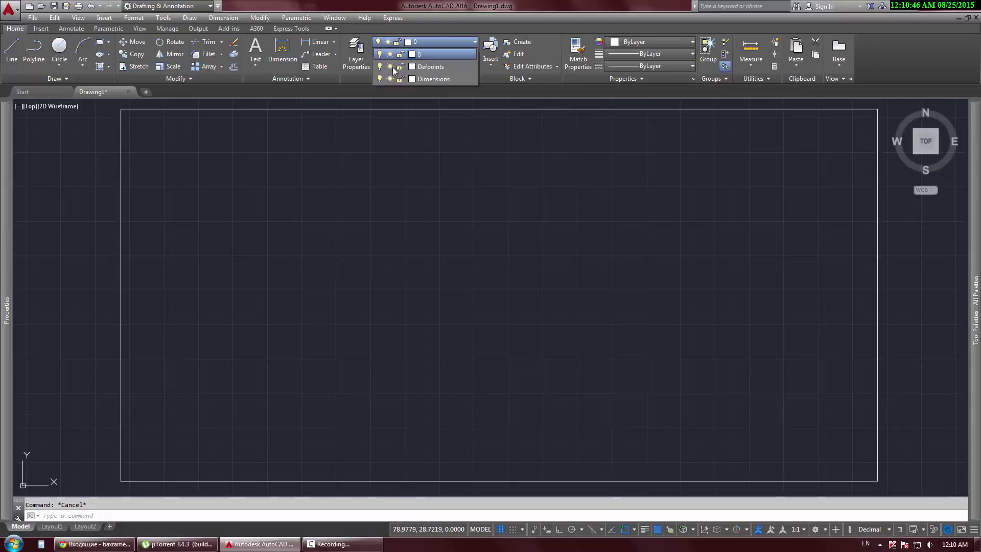
pyautogui.click(449, 162)
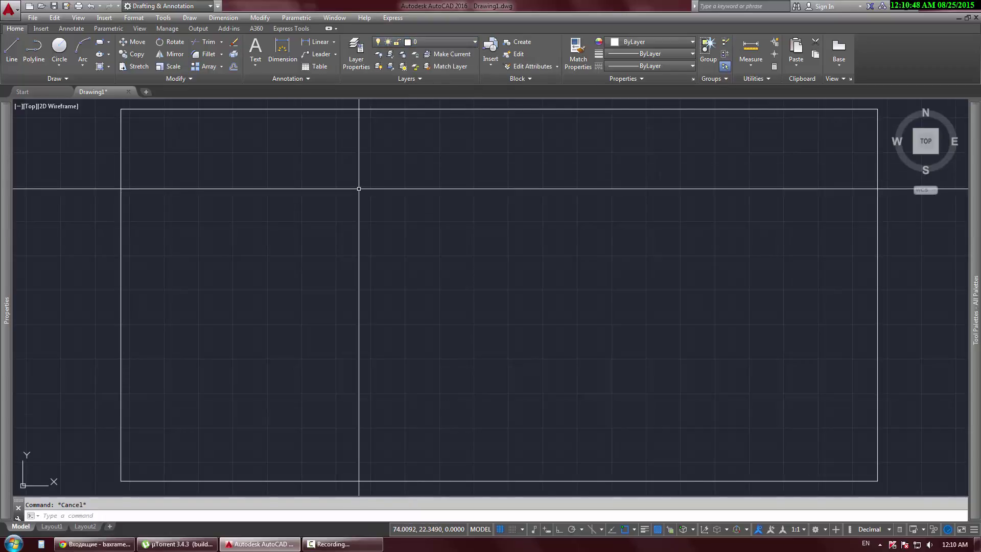
pyautogui.click(352, 49)
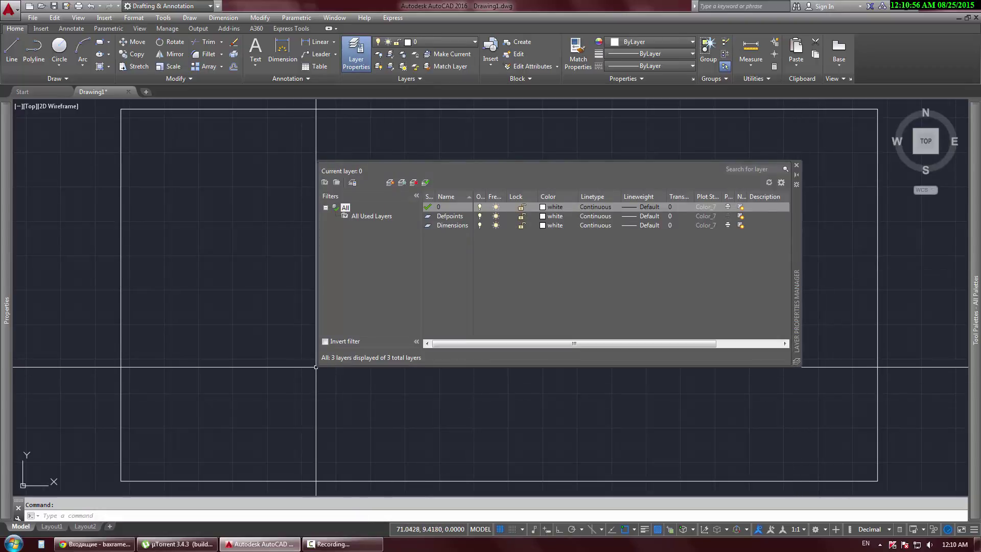
pyautogui.moveTo(317, 366); pyautogui.dragTo(254, 366)
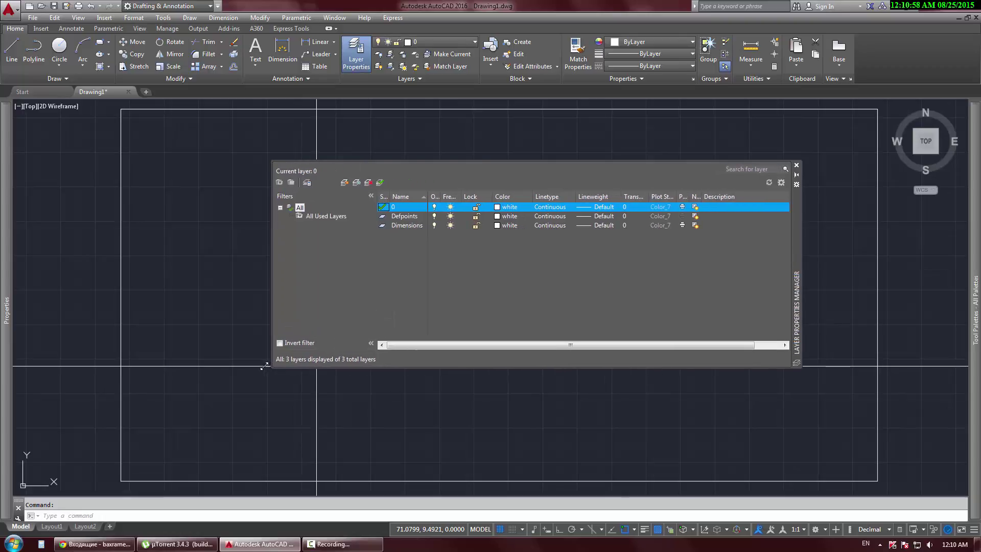
pyautogui.click(796, 166)
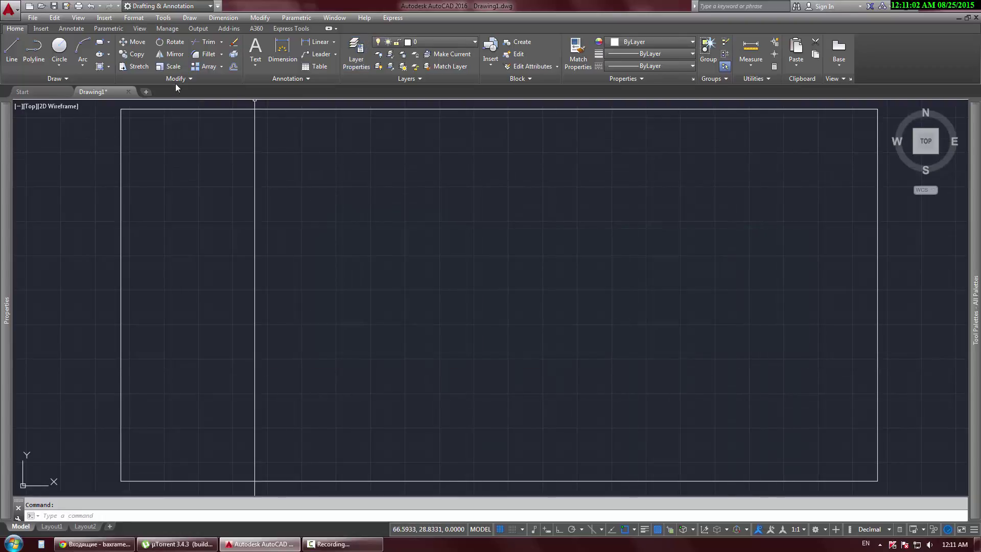
# - Draw three squares with the Rectangle tool
pyautogui.click(100, 43)
pyautogui.click(219, 161)
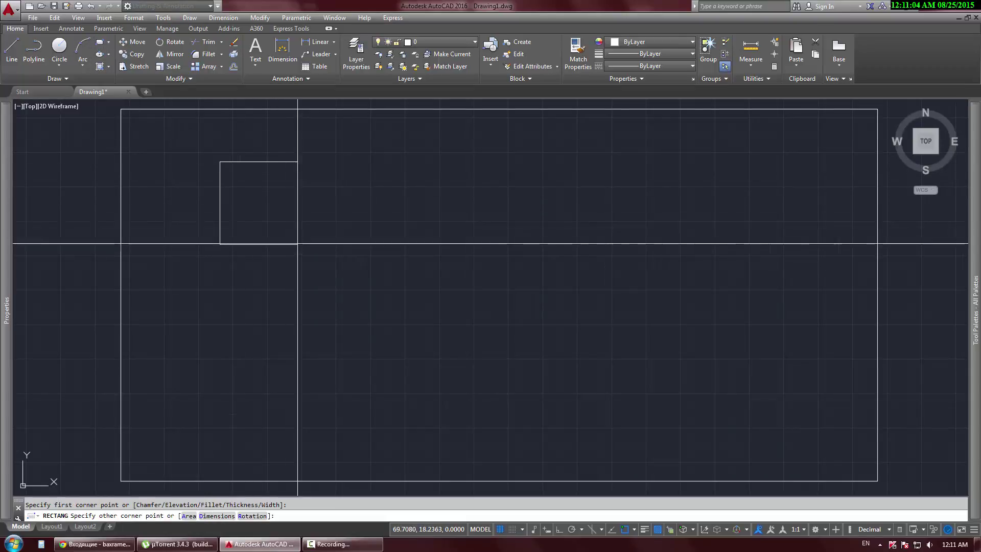
pyautogui.click(289, 236)
pyautogui.press('Return')
pyautogui.click(217, 298)
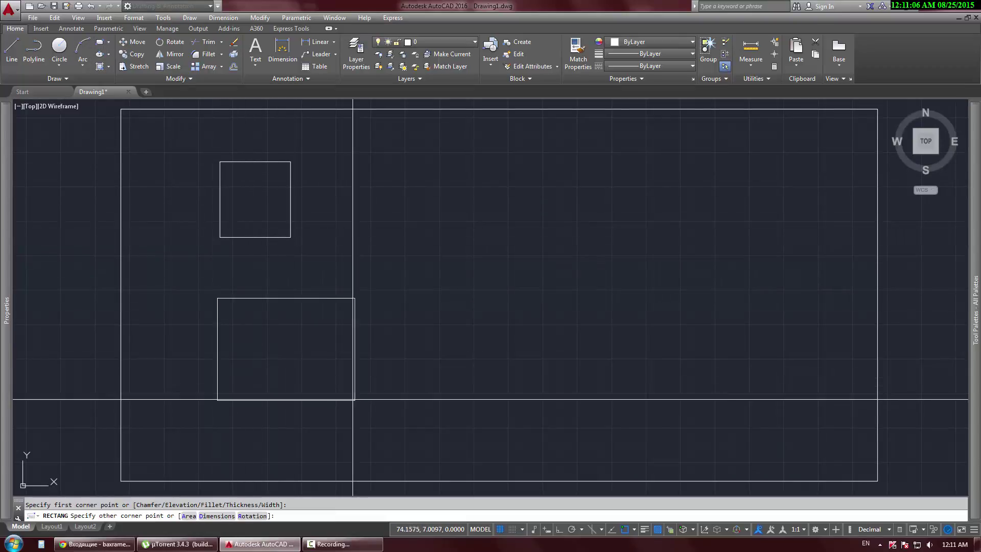
pyautogui.click(298, 376)
pyautogui.press('Return')
pyautogui.click(334, 227)
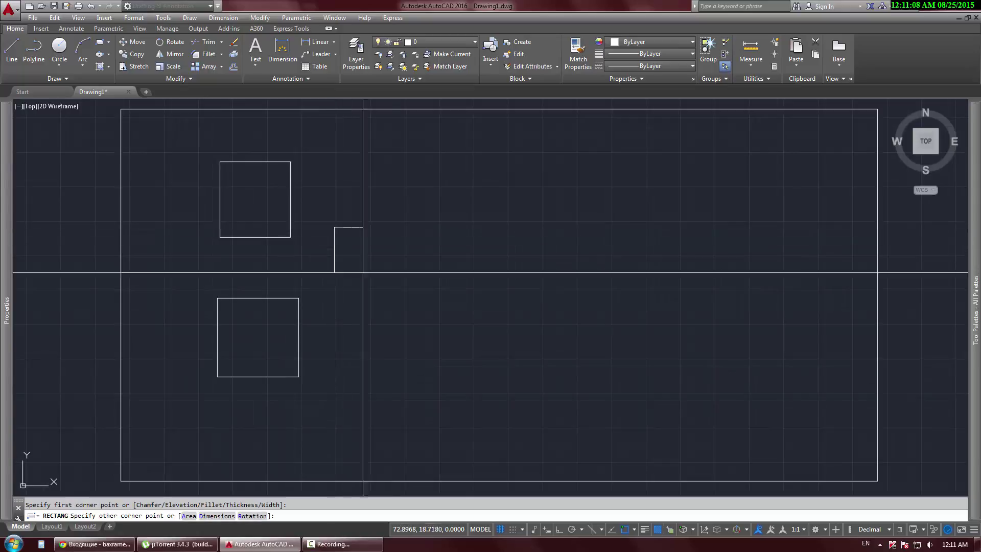
pyautogui.click(422, 309)
# - Draw two circles on the right, one above the other
pyautogui.click(57, 49)
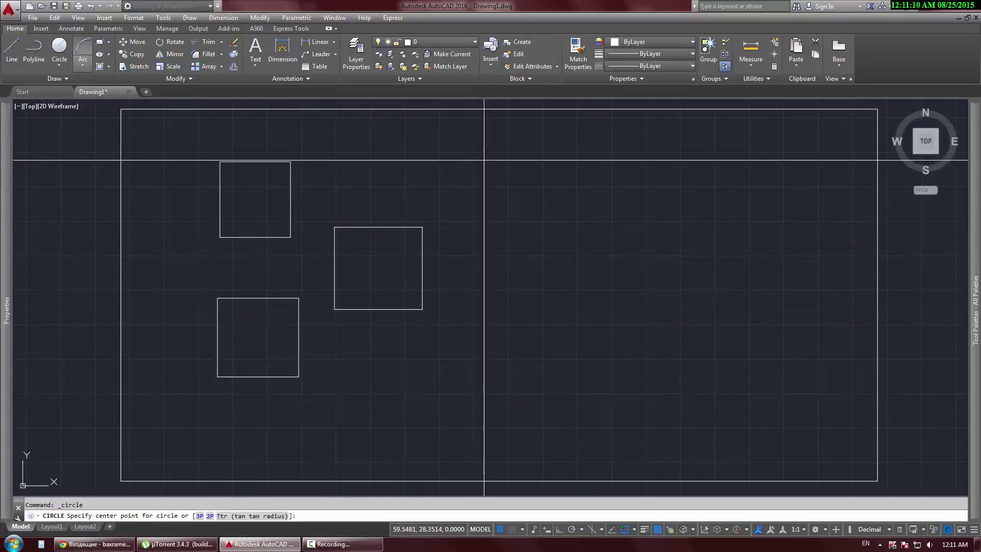
pyautogui.click(578, 164)
pyautogui.click(623, 179)
pyautogui.press('Return')
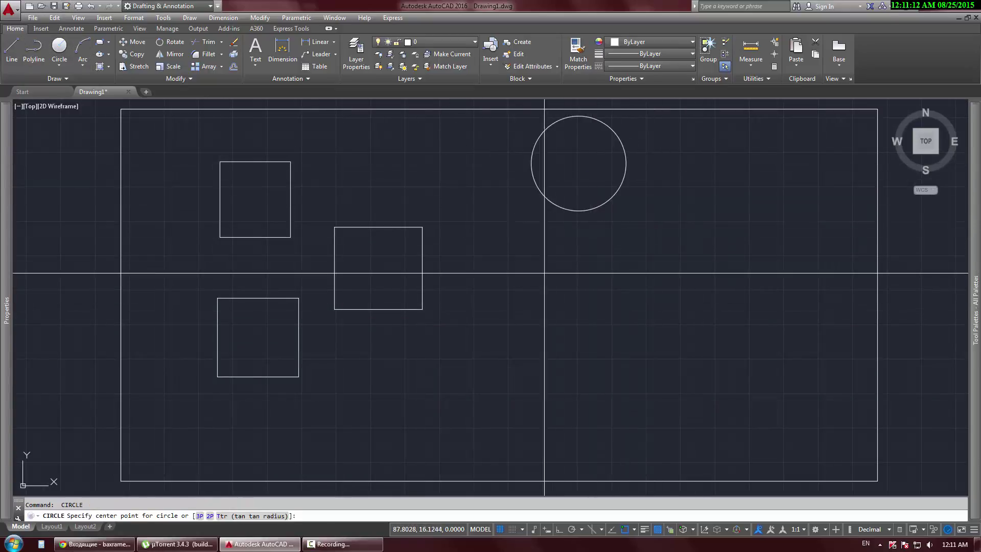
pyautogui.click(534, 280)
pyautogui.click(574, 302)
pyautogui.press('Return')
pyautogui.click(151, 151)
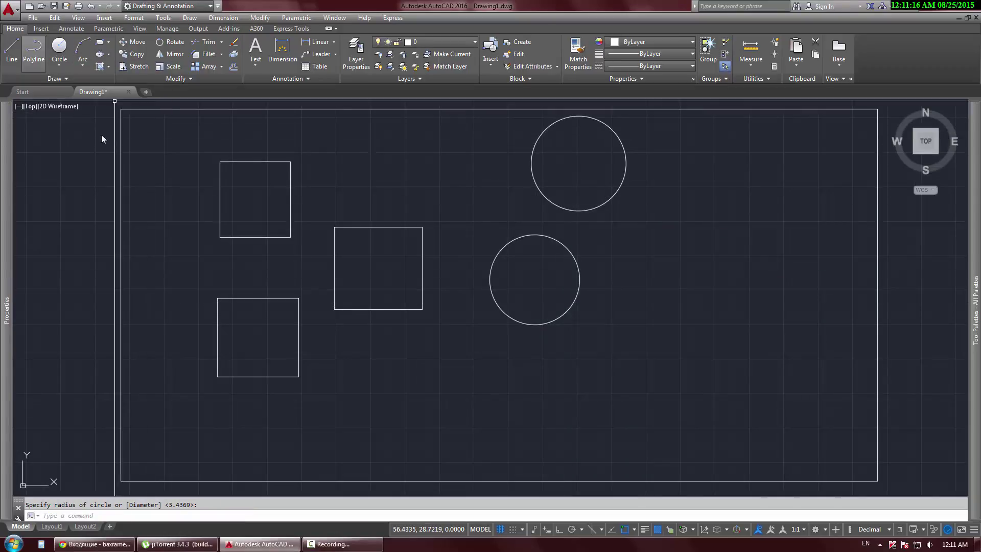
# - Draw a closed zig-zag polyline in the lower middle of the drawing
pyautogui.click(34, 49)
pyautogui.click(500, 433)
pyautogui.click(582, 386)
pyautogui.click(680, 430)
pyautogui.click(593, 453)
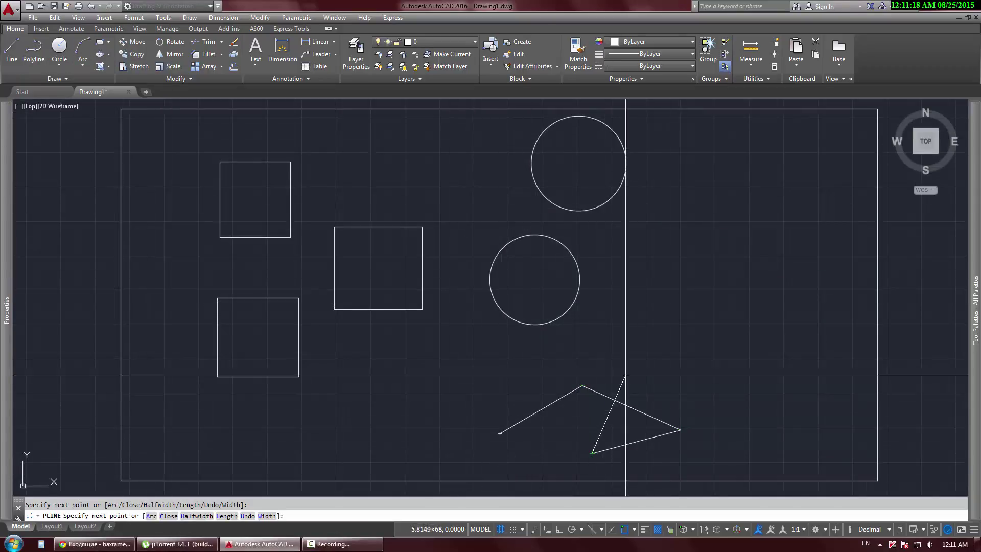
pyautogui.click(630, 367)
pyautogui.rightClick(449, 380)
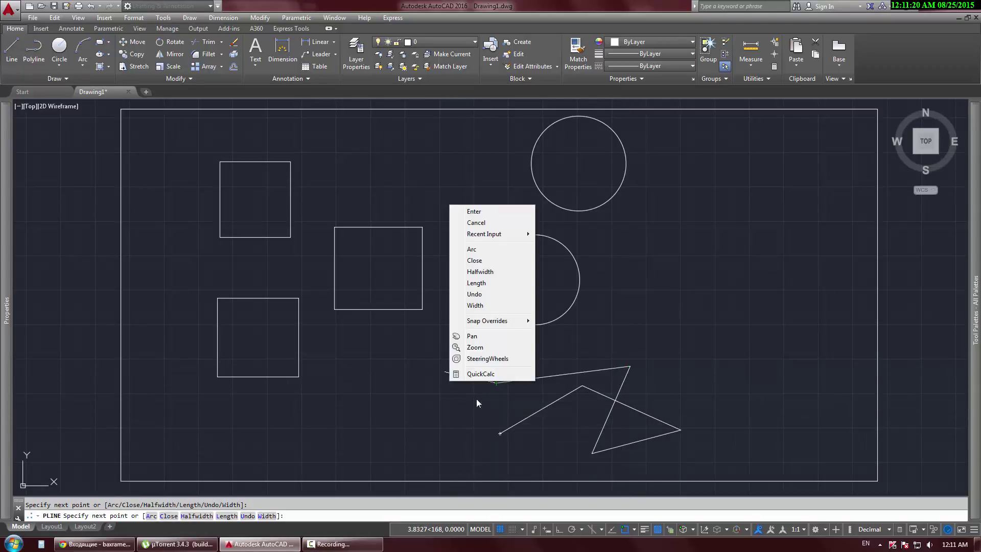
pyautogui.click(475, 260)
# - Copy the zig-zag polyline and paste two copies to the right
pyautogui.click(631, 373)
pyautogui.click(596, 460)
pyautogui.hotkey('ctrl', 'c')
pyautogui.hotkey('ctrl', 'v')
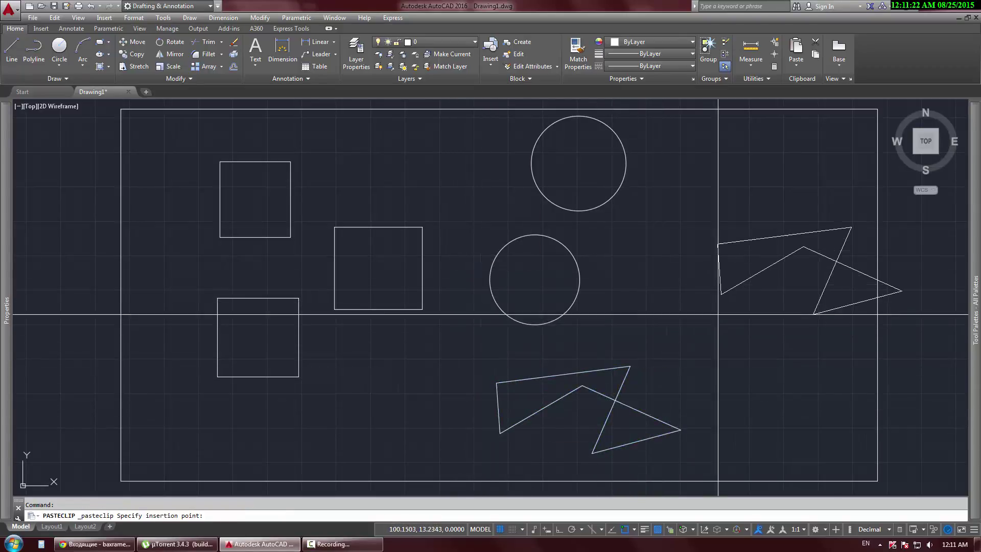
pyautogui.click(692, 406)
pyautogui.hotkey('ctrl', 'v')
pyautogui.click(695, 280)
pyautogui.press('Escape')
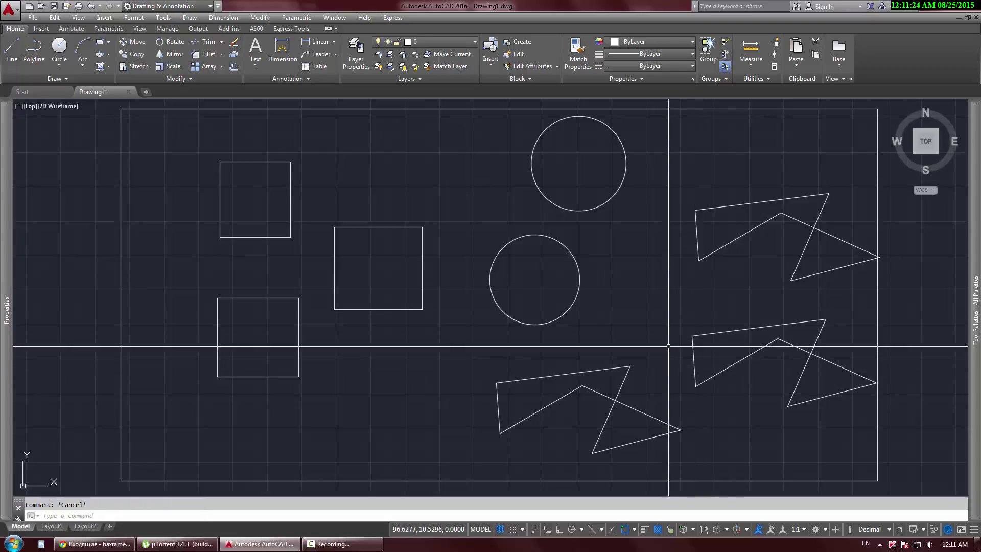
# - Add three new layers named Duzbucaqlilar, Daireler and Polyline in Layer Properties
pyautogui.click(357, 59)
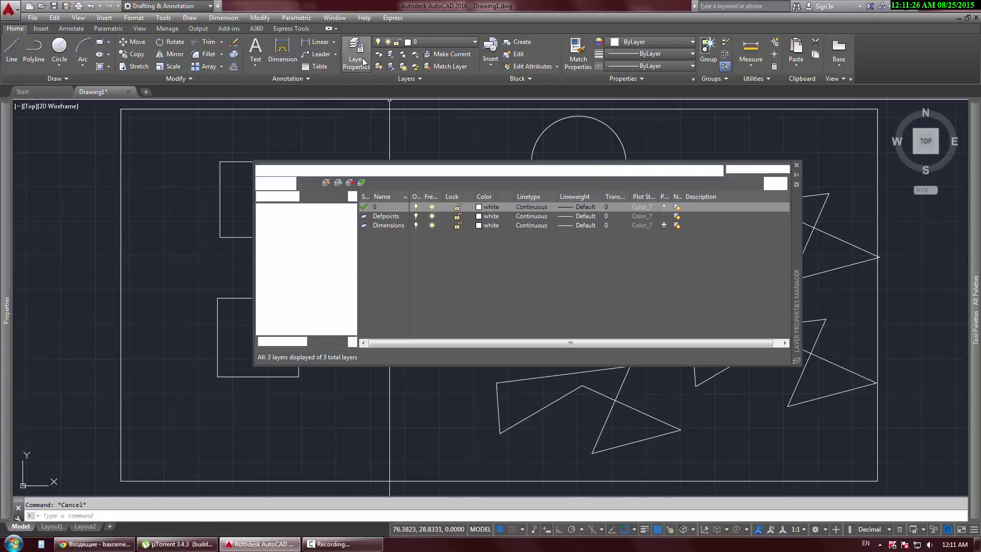
pyautogui.click(325, 183)
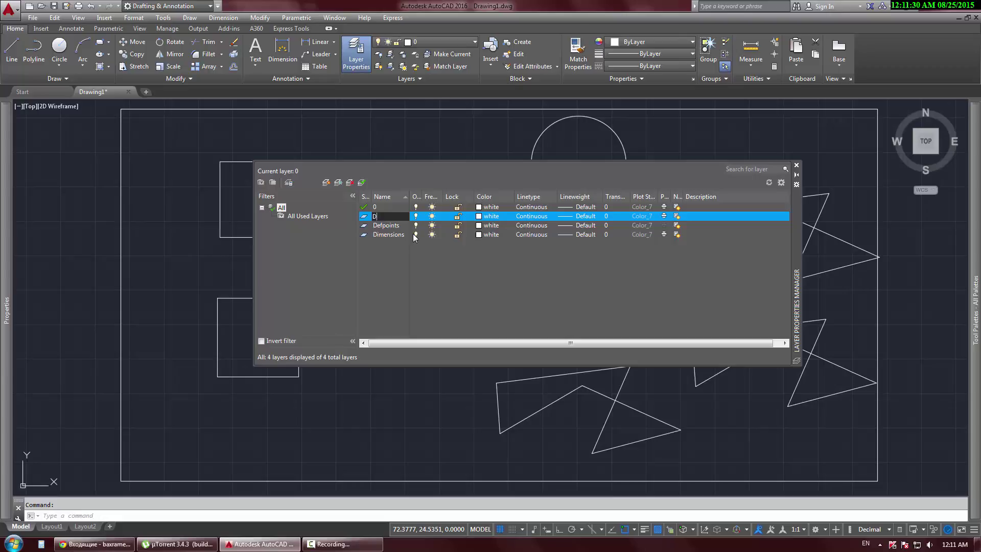
pyautogui.press('Return')
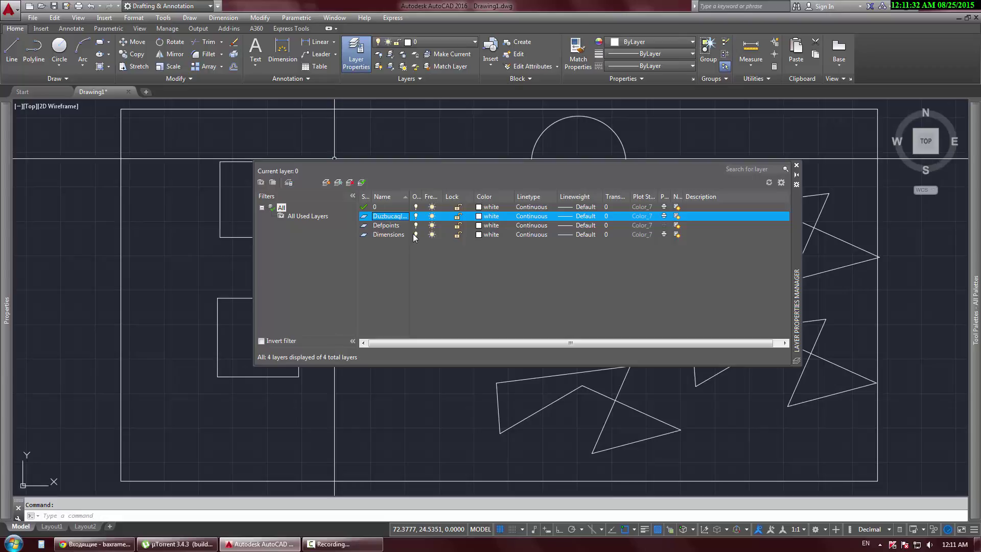
pyautogui.click(325, 182)
pyautogui.write('D')
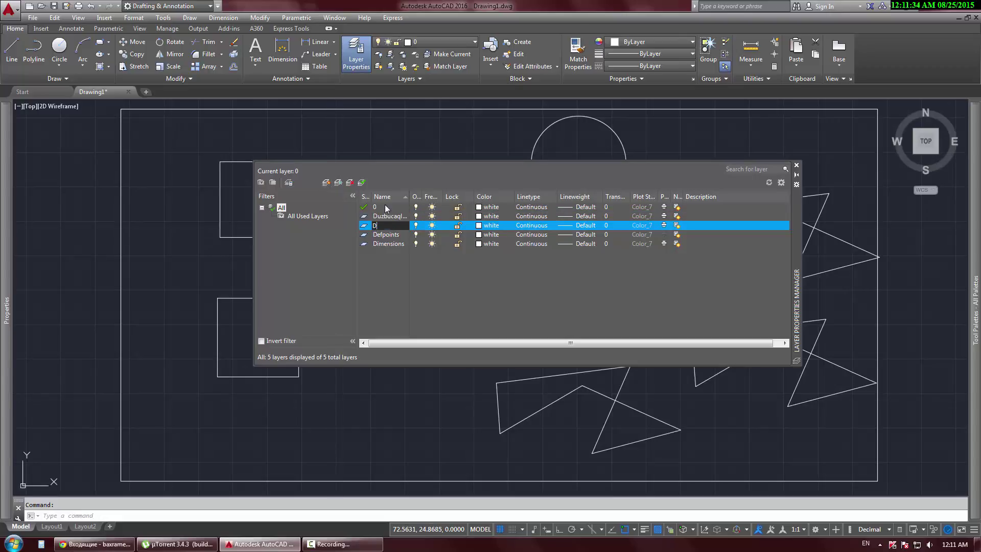
pyautogui.write('aireler')
pyautogui.press('Return')
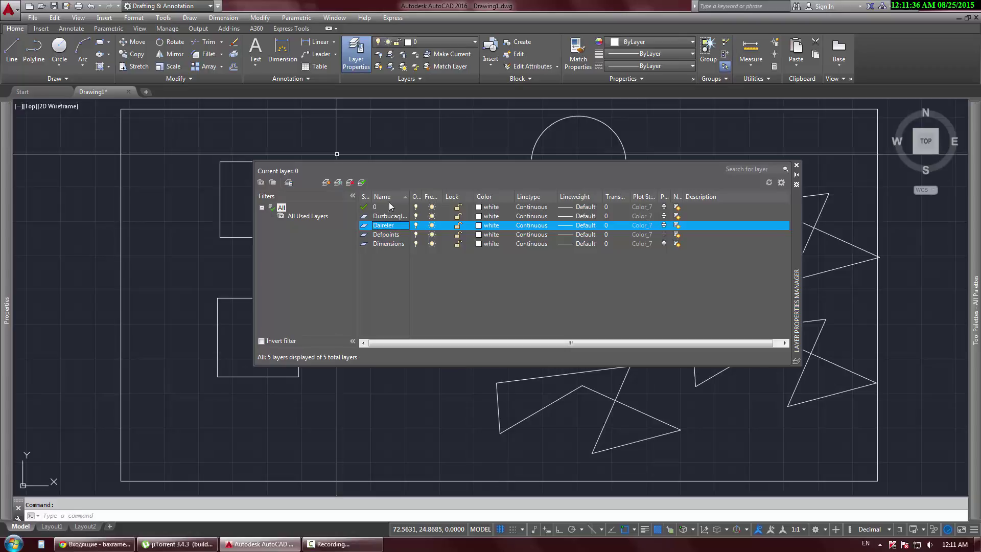
pyautogui.click(323, 185)
pyautogui.write('Po')
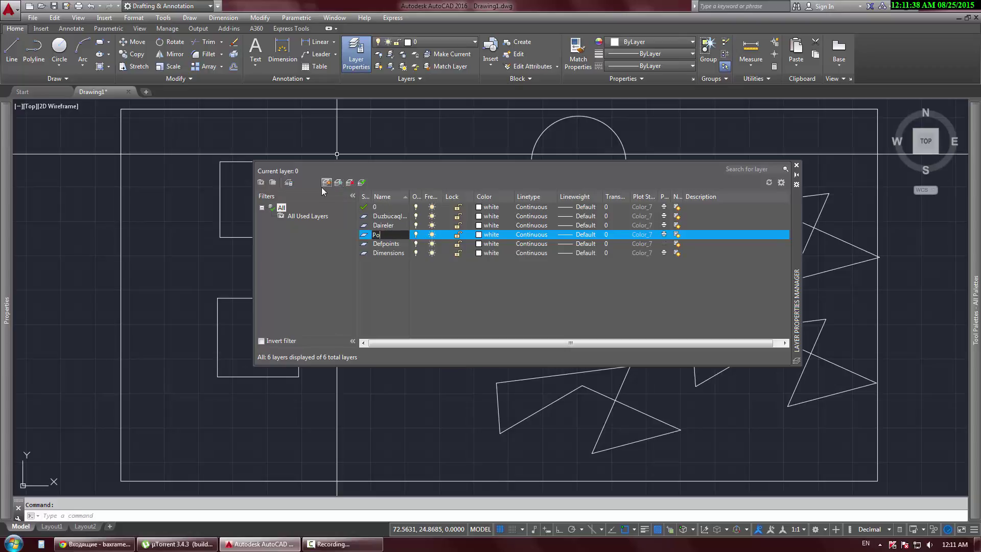
pyautogui.write('lyline')
pyautogui.press('Return')
pyautogui.click(797, 167)
pyautogui.click(648, 158)
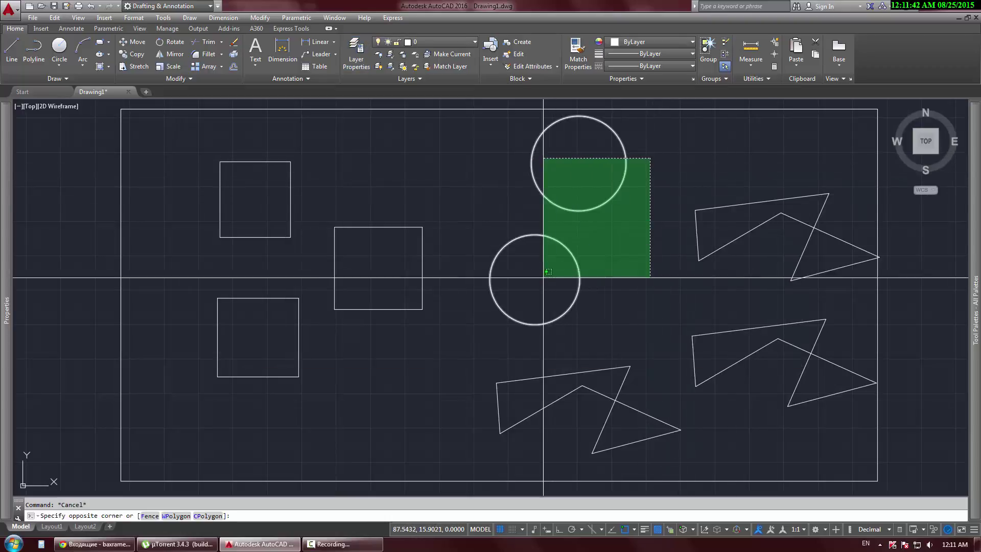
pyautogui.click(542, 284)
pyautogui.click(440, 42)
pyautogui.click(438, 66)
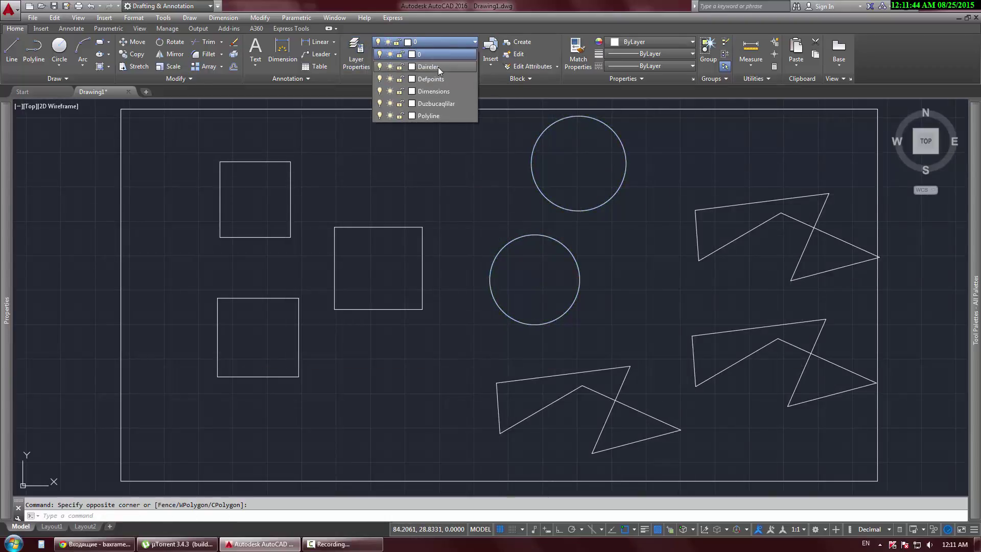
pyautogui.click(342, 176)
pyautogui.click(243, 306)
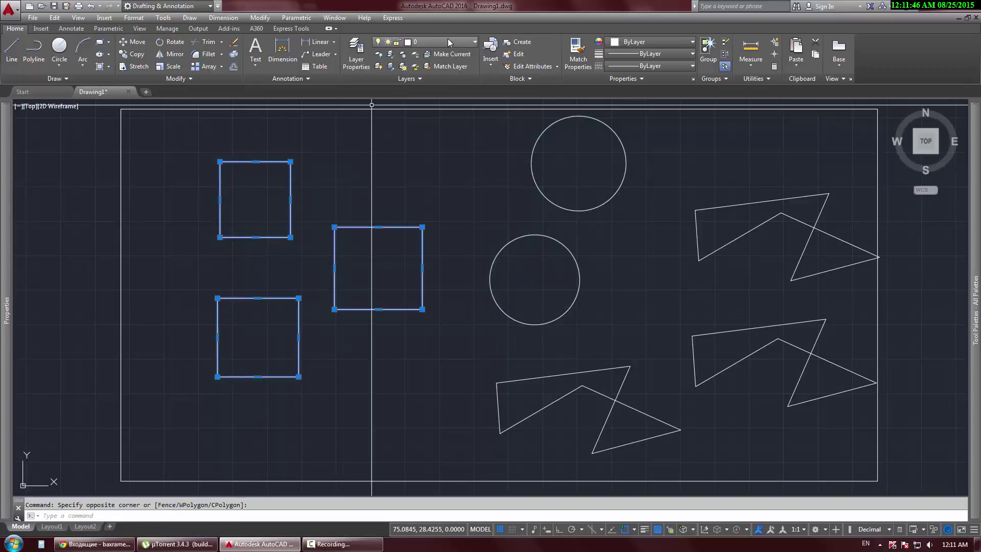
pyautogui.click(446, 40)
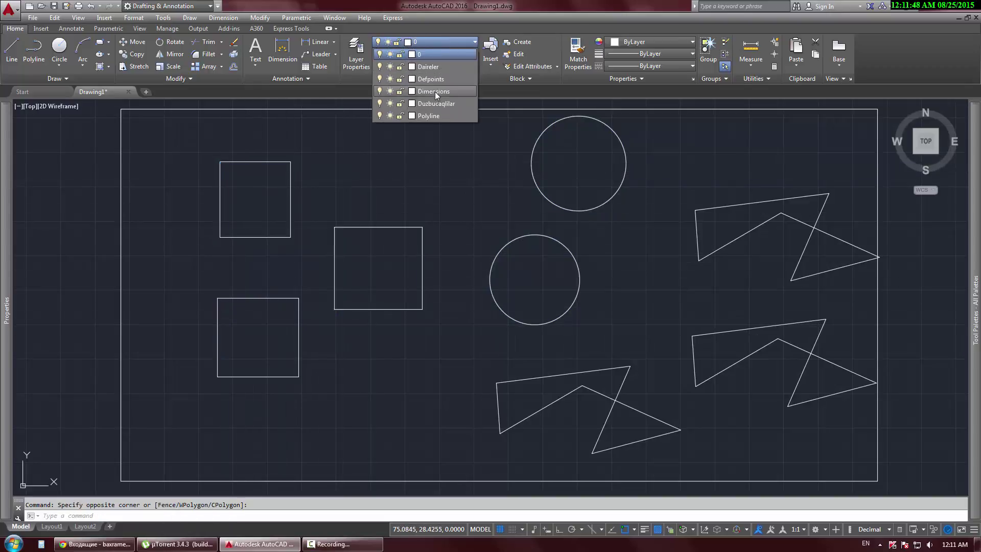
pyautogui.click(440, 105)
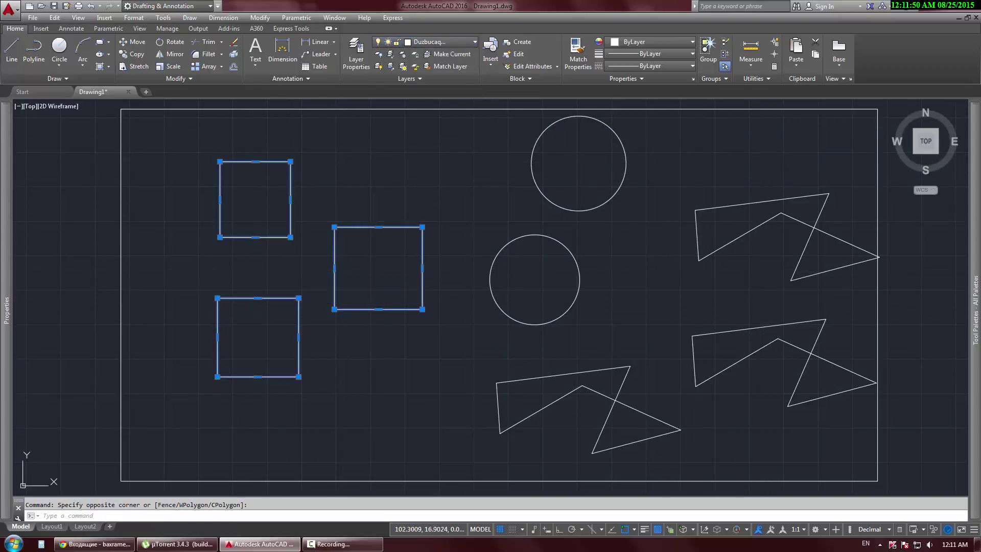
pyautogui.press('Escape')
pyautogui.click(729, 176)
pyautogui.click(658, 431)
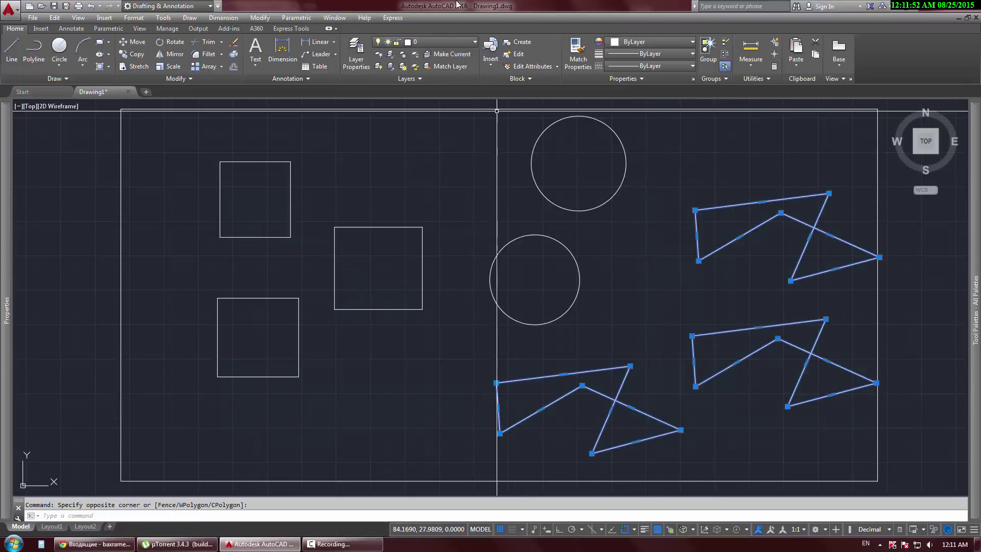
pyautogui.click(443, 41)
pyautogui.click(431, 116)
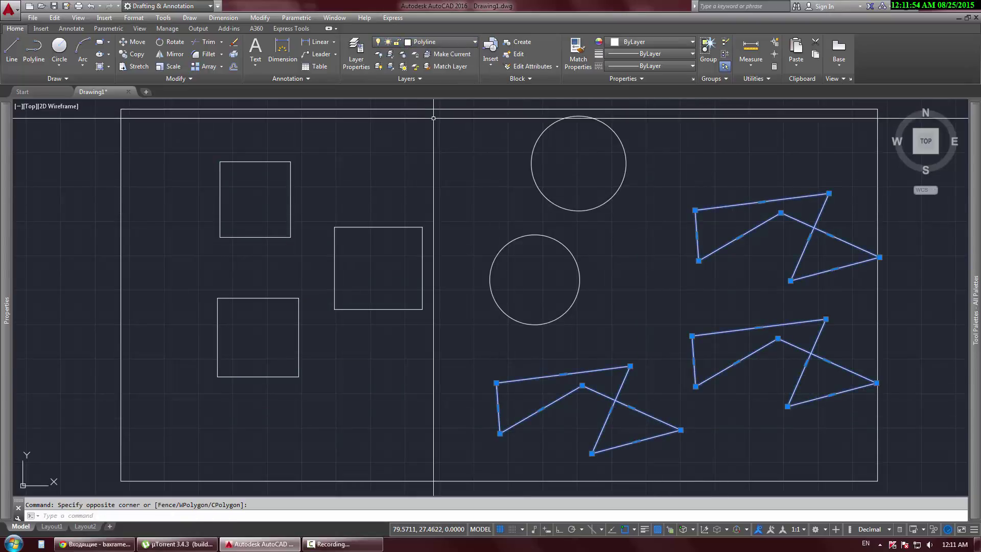
pyautogui.press('Escape')
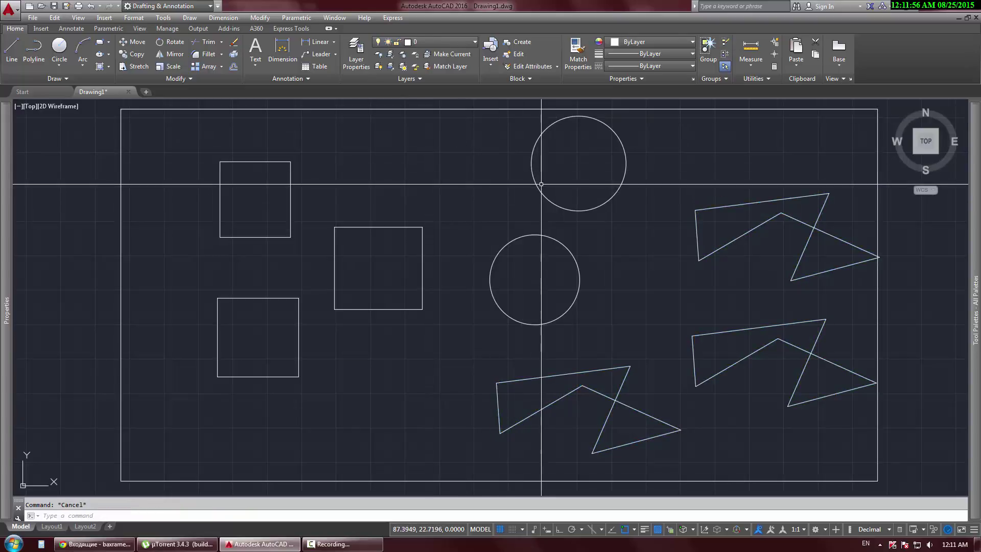
pyautogui.click(585, 171)
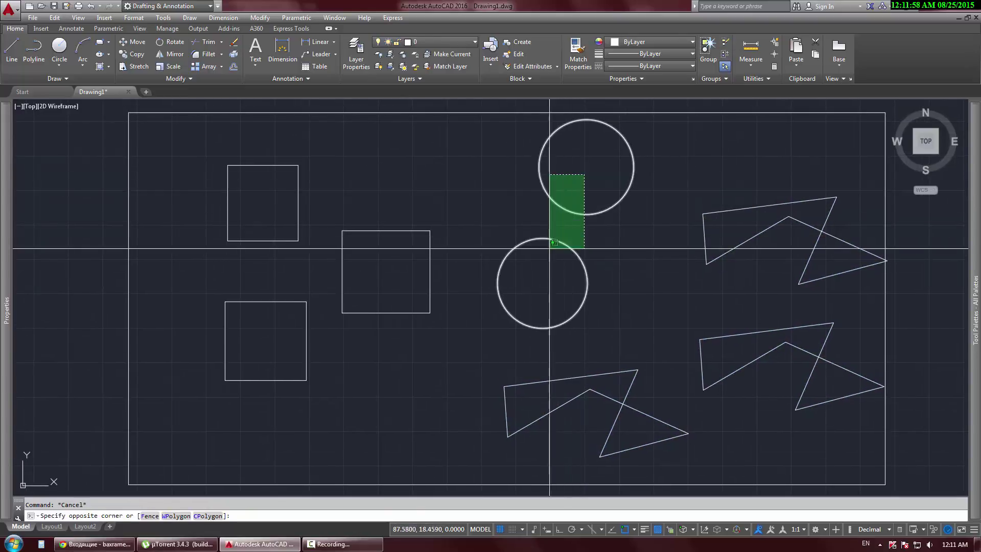
pyautogui.click(550, 241)
pyautogui.press('Escape')
pyautogui.click(559, 182)
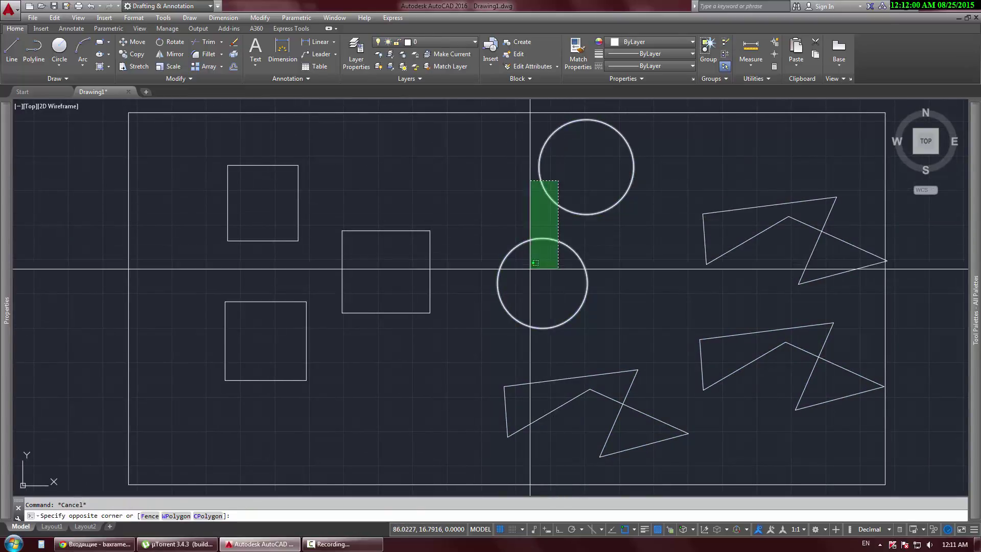
pyautogui.click(529, 266)
pyautogui.press('Escape')
pyautogui.click(576, 250)
pyautogui.click(565, 153)
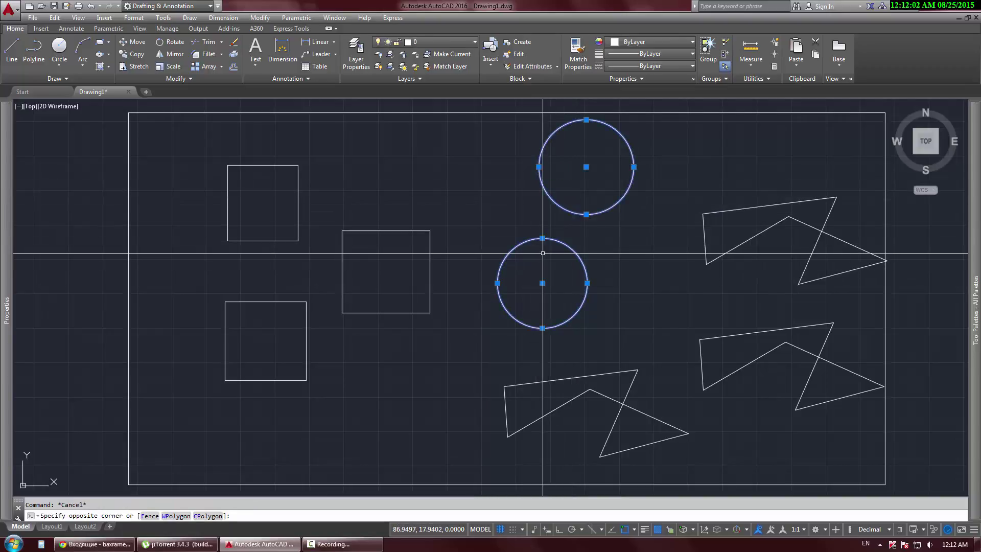
pyautogui.press('Escape')
pyautogui.click(576, 187)
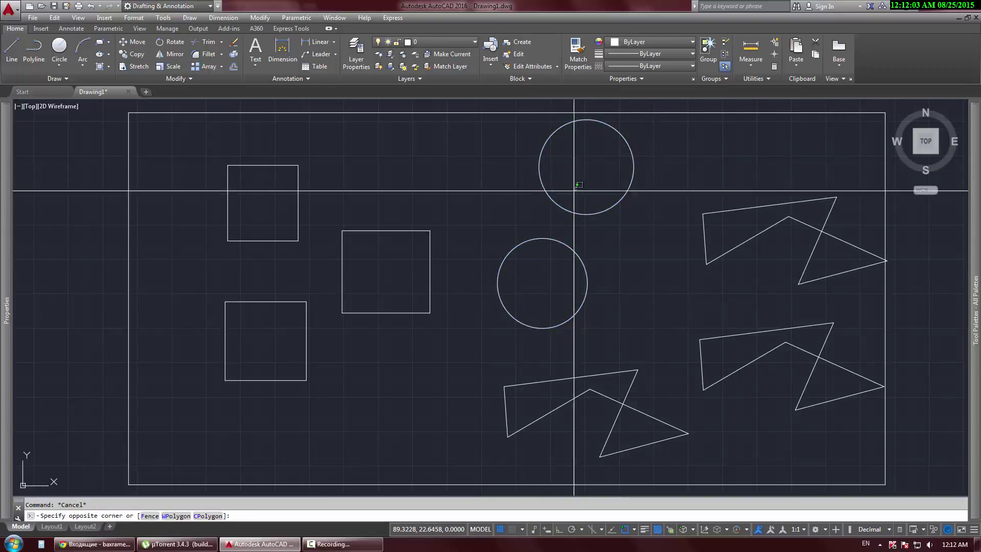
pyautogui.click(544, 273)
pyautogui.press('Escape')
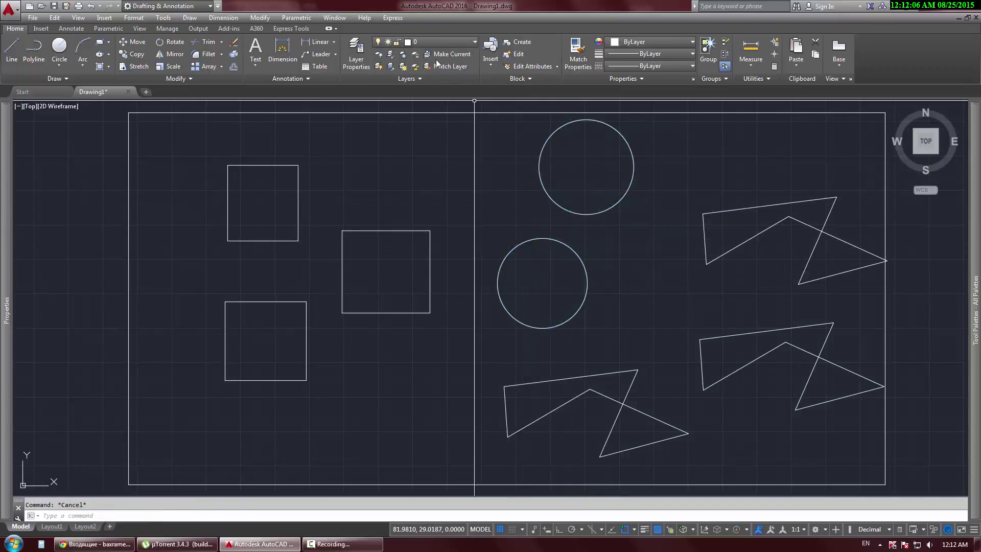
# - Lock the Daireler layer in the Layer Properties Manager, dimming both circles
pyautogui.click(361, 48)
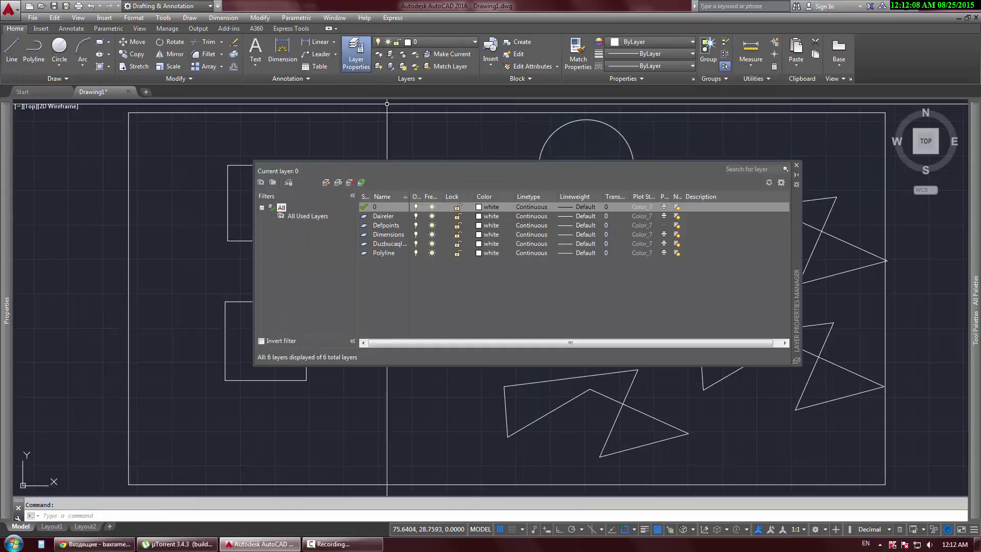
pyautogui.click(387, 217)
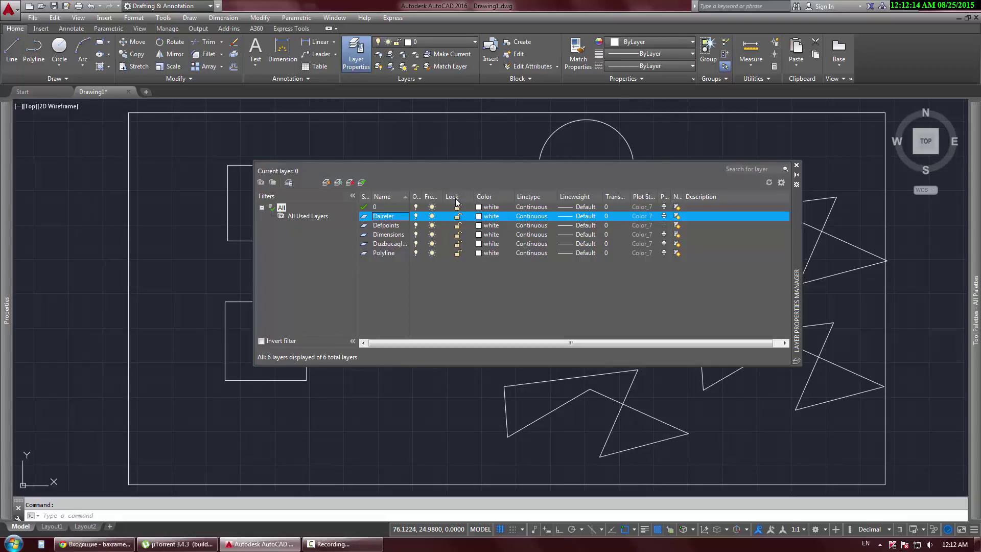
pyautogui.click(458, 217)
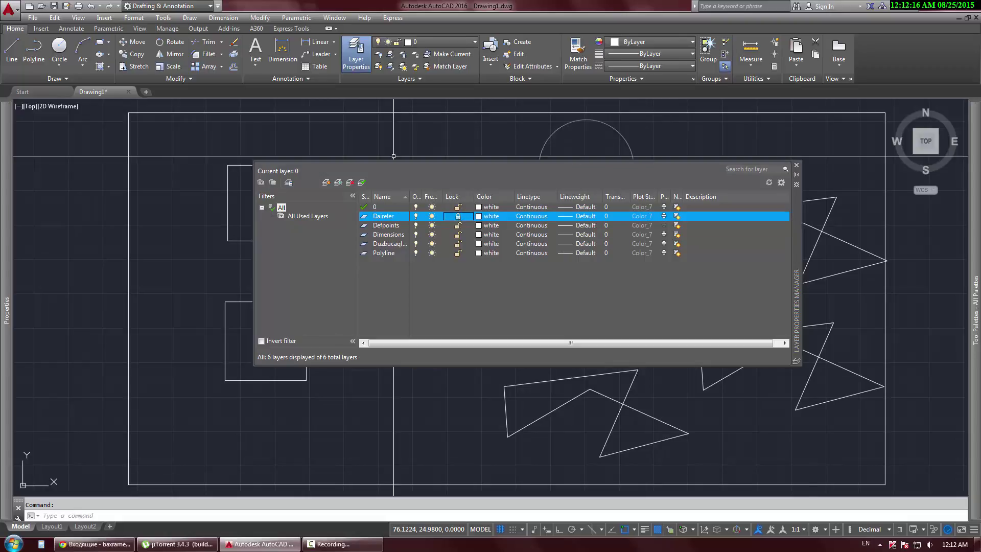
pyautogui.click(796, 165)
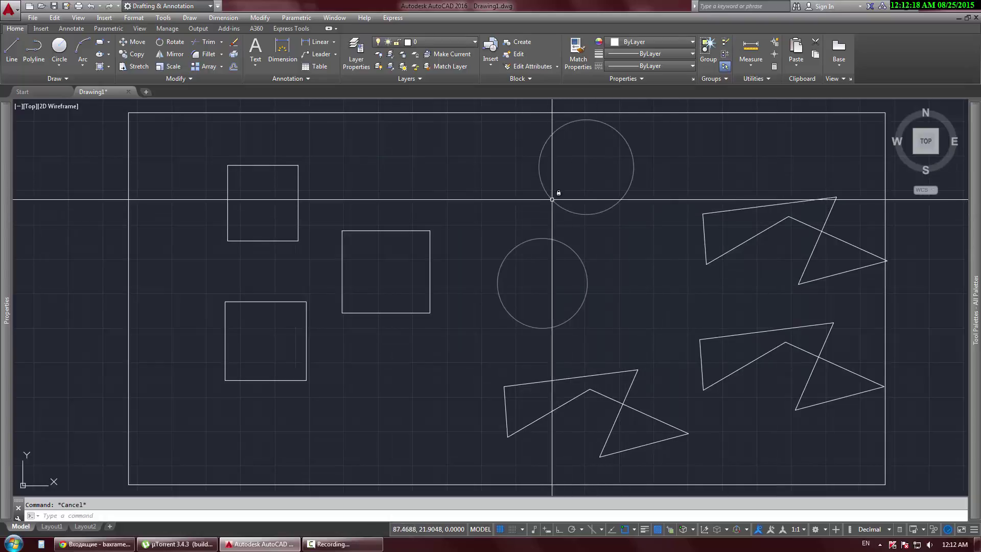
# - Try erasing the locked circles with Delete and the right-click Erase option
pyautogui.click(582, 184)
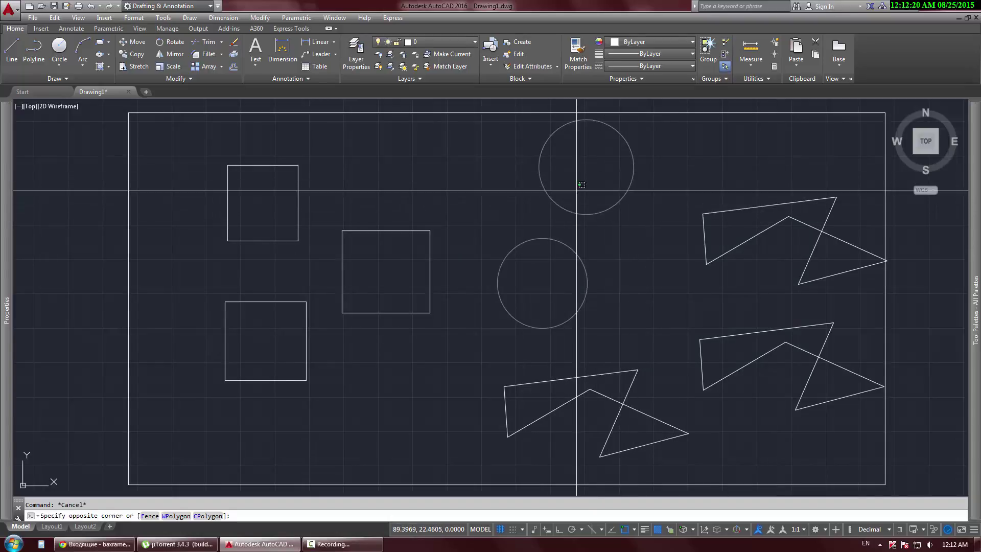
pyautogui.click(543, 267)
pyautogui.press('Delete')
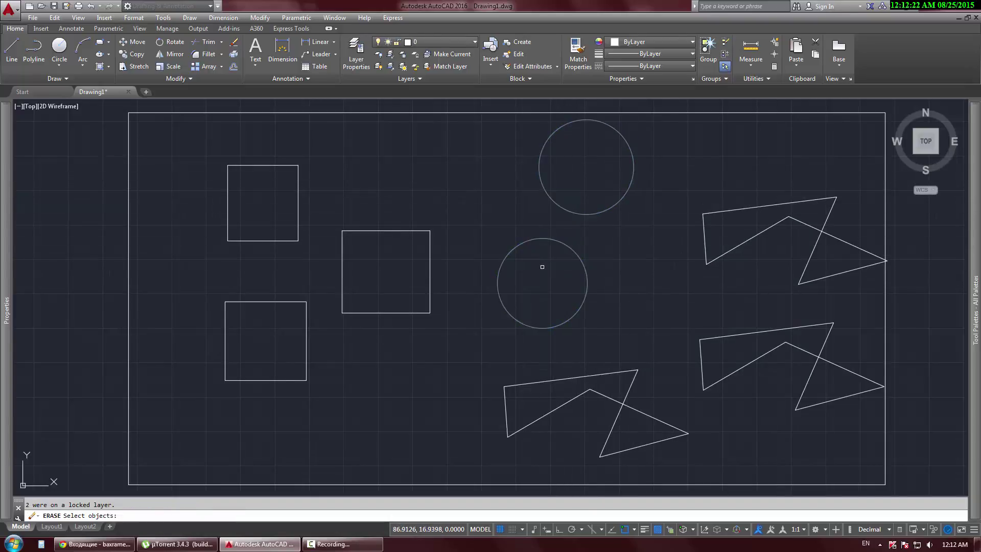
pyautogui.press('Escape')
pyautogui.click(596, 267)
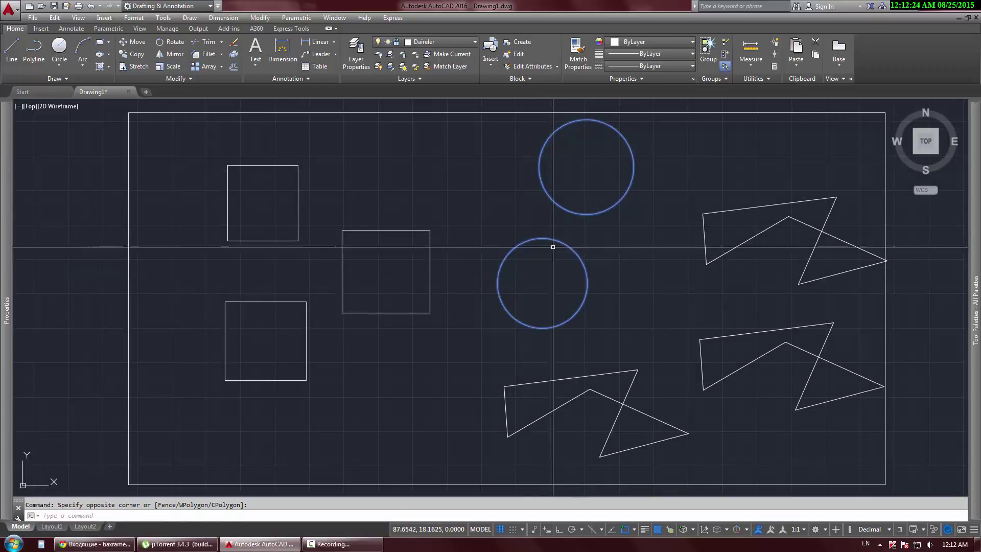
pyautogui.rightClick(555, 238)
pyautogui.click(589, 302)
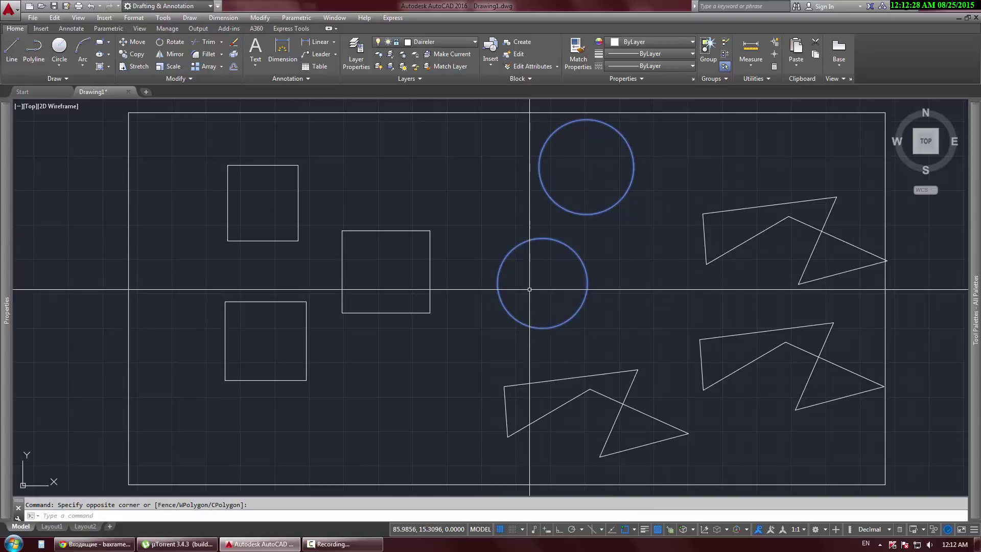
pyautogui.press('Escape')
# - Try moving the locked circles, then check the Layer Properties Manager
pyautogui.click(585, 180)
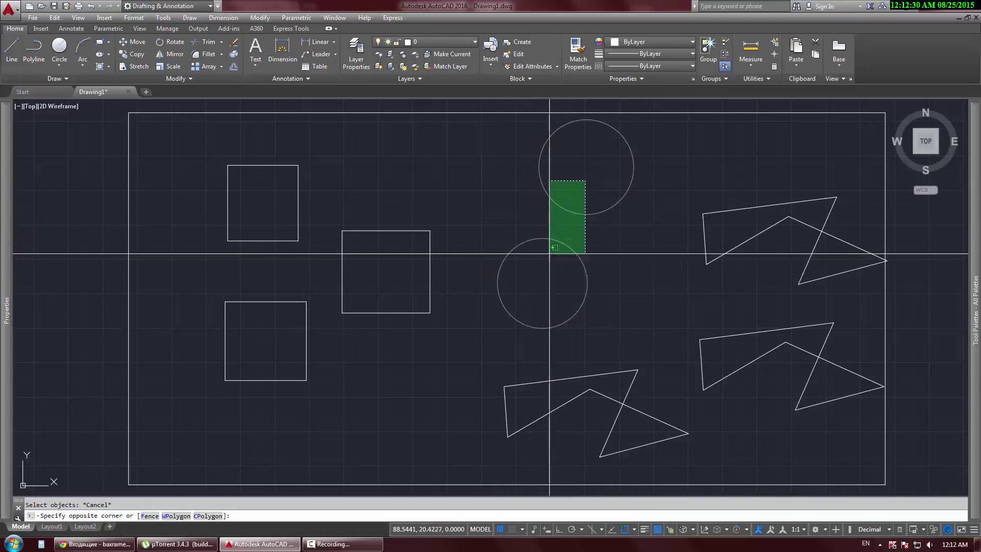
pyautogui.click(550, 253)
pyautogui.click(134, 42)
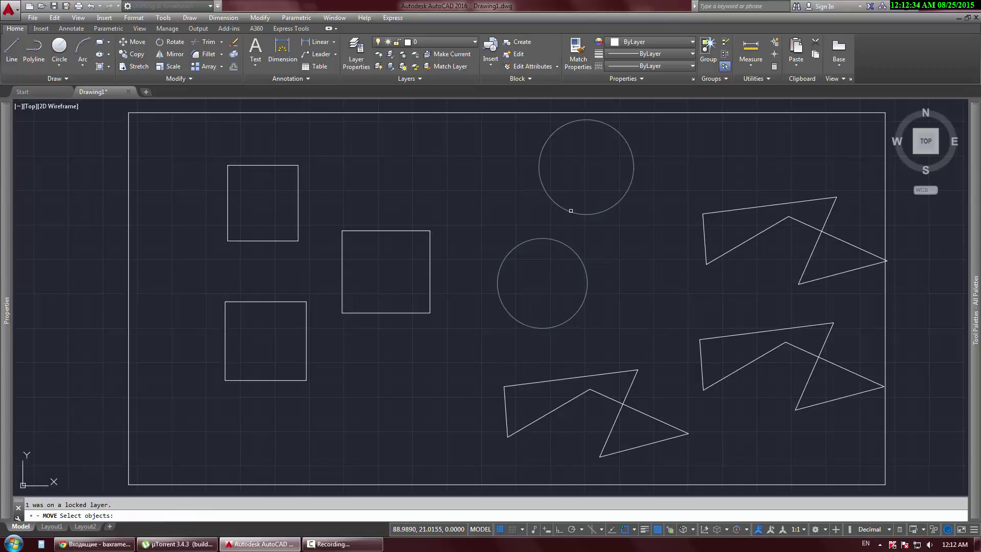
pyautogui.press('Escape')
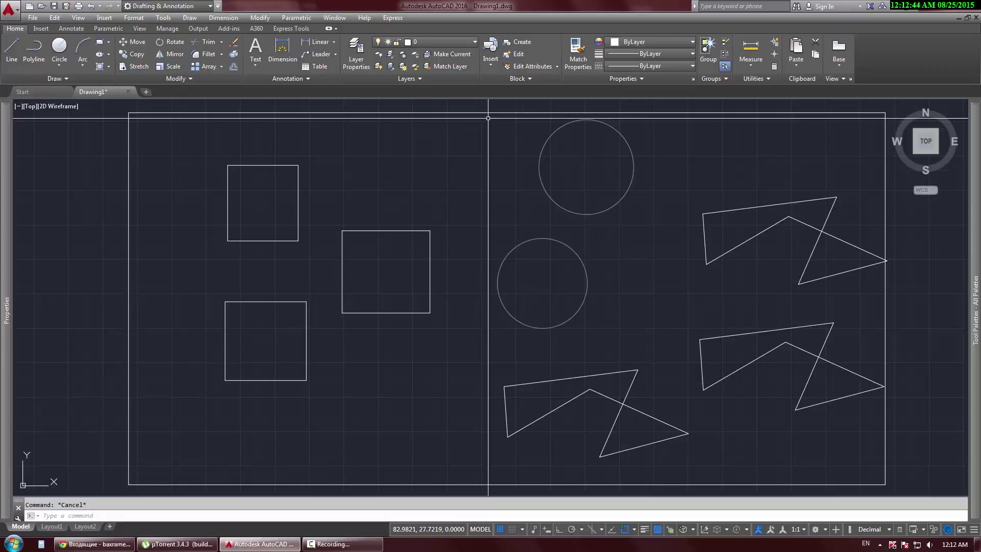
pyautogui.click(358, 47)
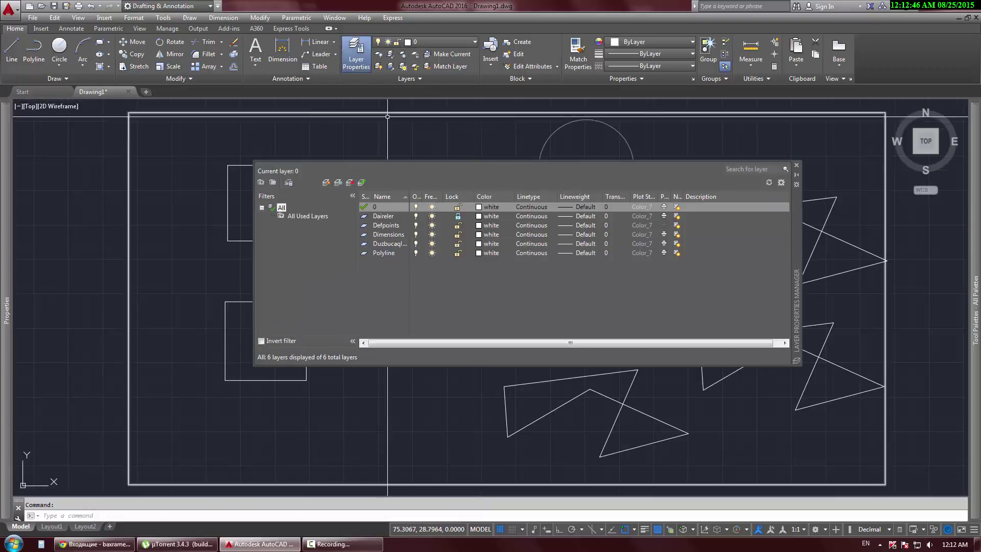
pyautogui.click(796, 165)
# - Delete the upper circle and attempt to move the lower circle
pyautogui.click(576, 213)
pyautogui.press('Delete')
pyautogui.click(580, 227)
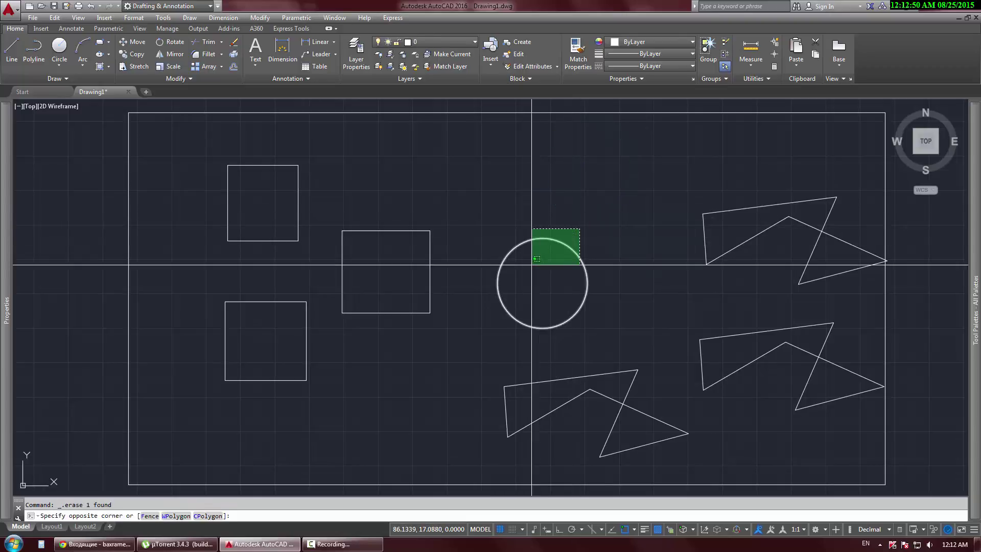
pyautogui.click(511, 301)
pyautogui.press('m')
pyautogui.press('space')
pyautogui.click(531, 326)
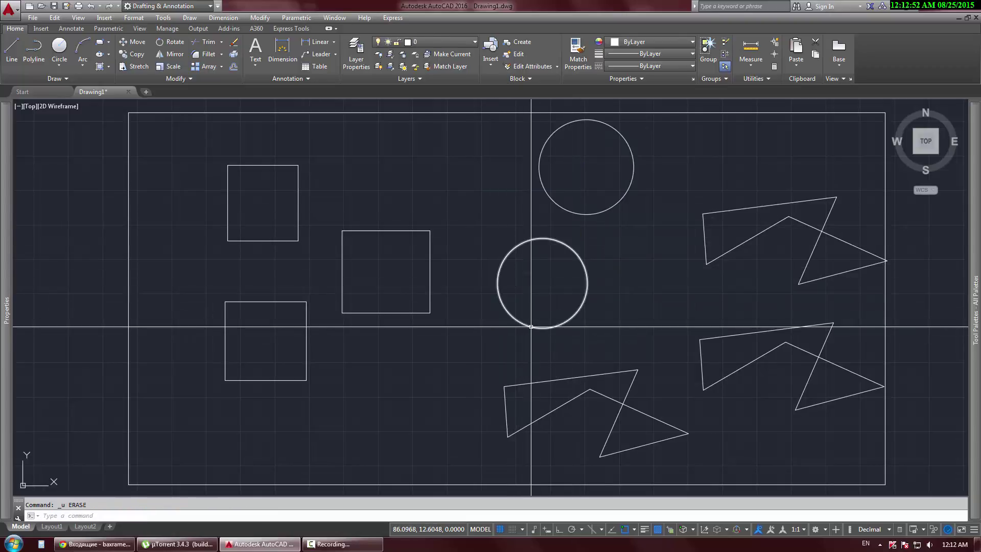
pyautogui.press('Escape')
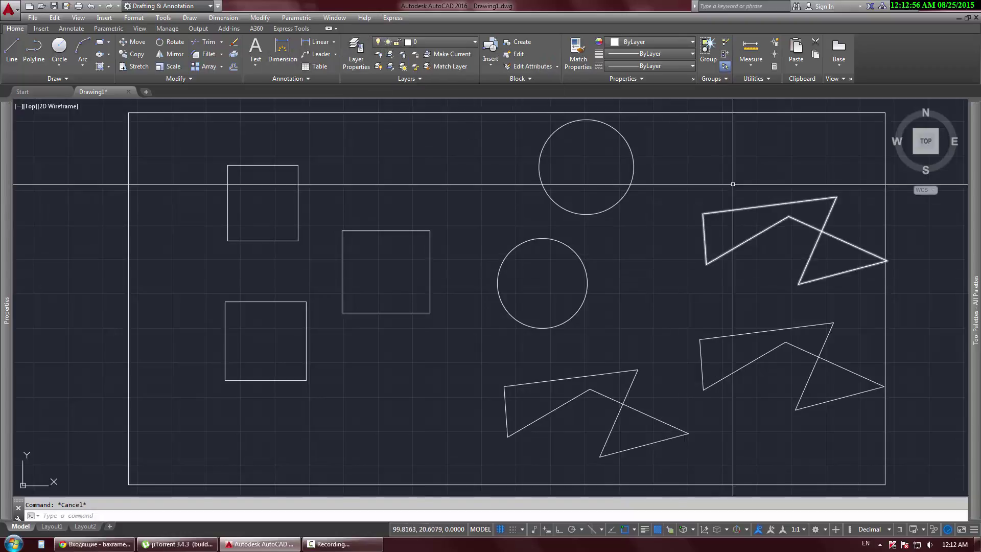
# - Crossing-select all squares, circles and zig-zags and delete them
pyautogui.click(800, 138)
pyautogui.click(208, 438)
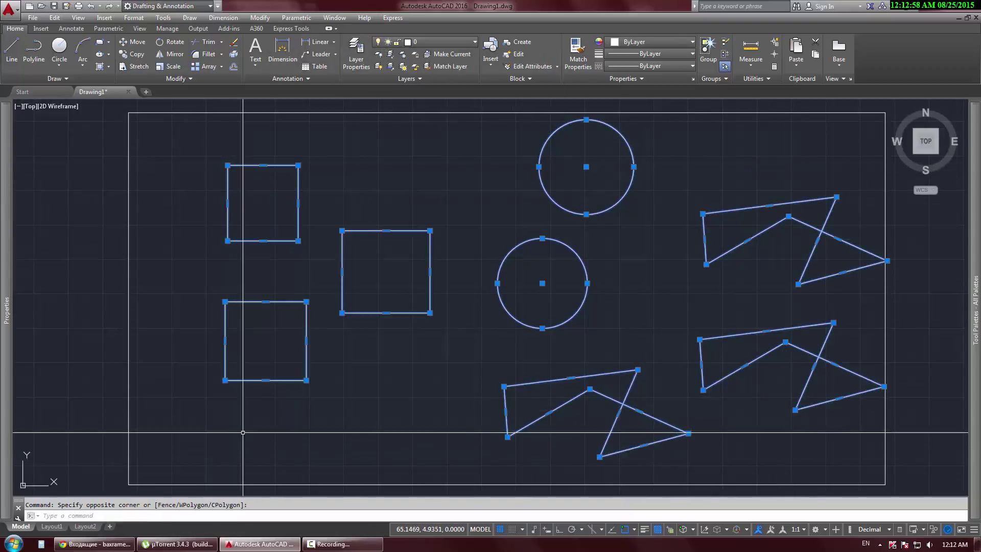
pyautogui.press('Delete')
pyautogui.press('Escape')
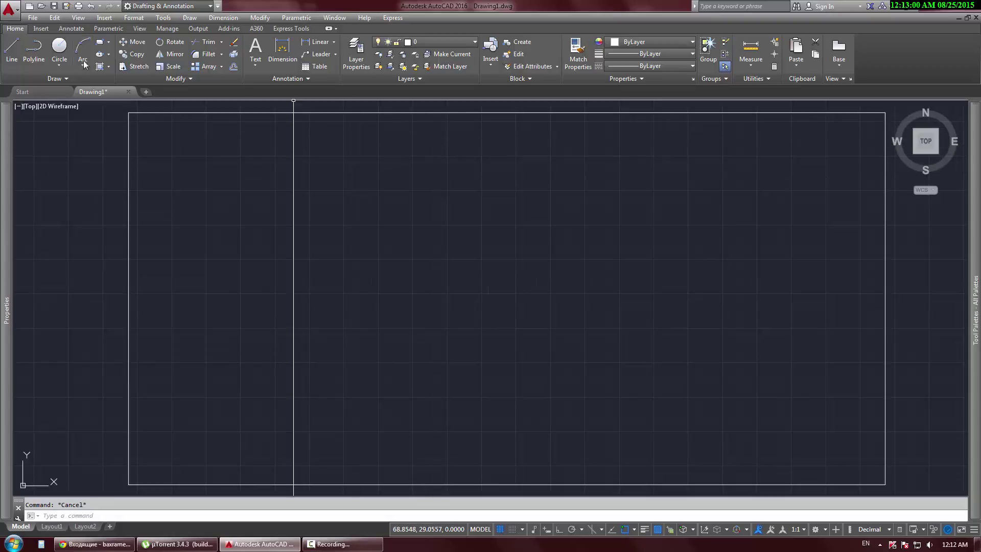
# - Draw a trial polyline with a line segment followed by arc segments
pyautogui.click(41, 43)
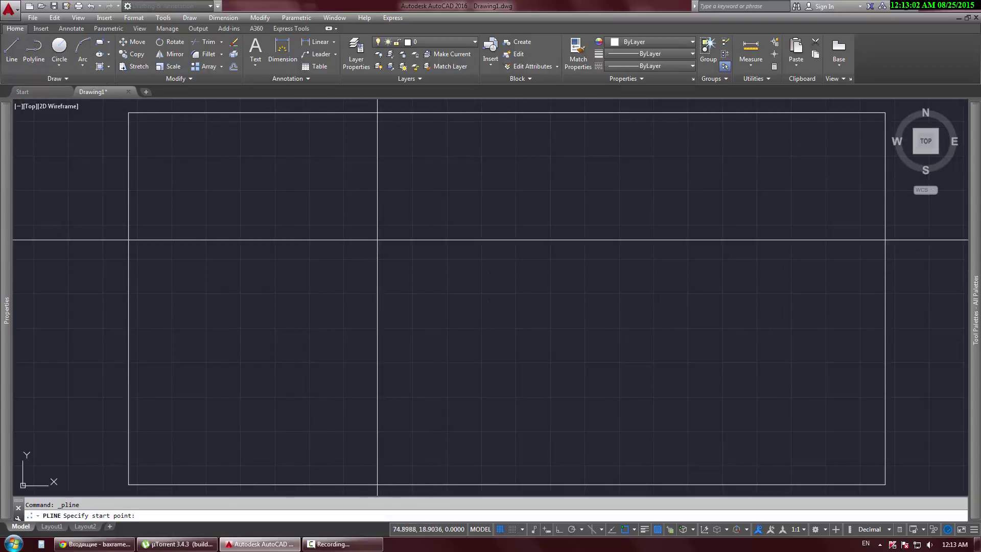
pyautogui.press('Escape')
pyautogui.click(33, 48)
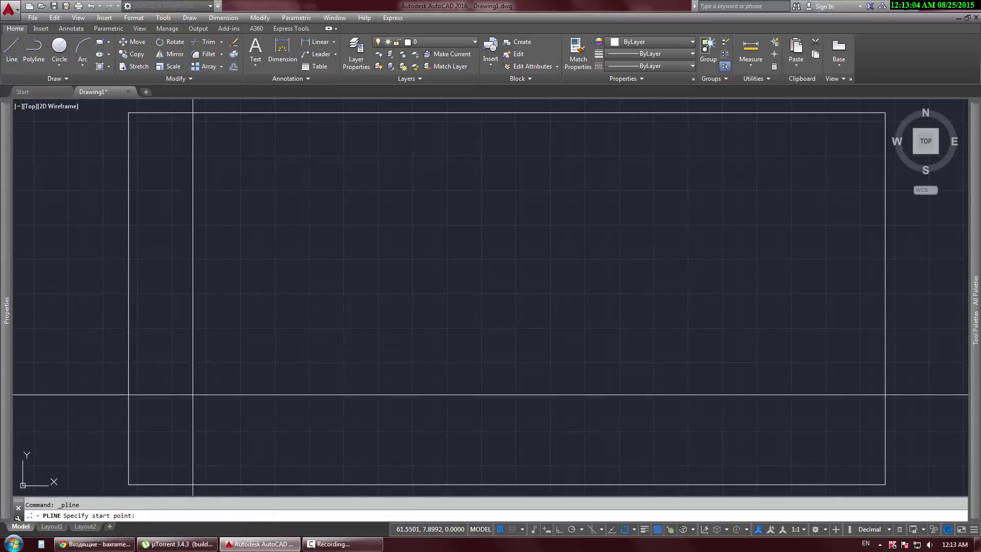
pyautogui.click(193, 394)
pyautogui.click(303, 234)
pyautogui.rightClick(478, 247)
pyautogui.click(488, 292)
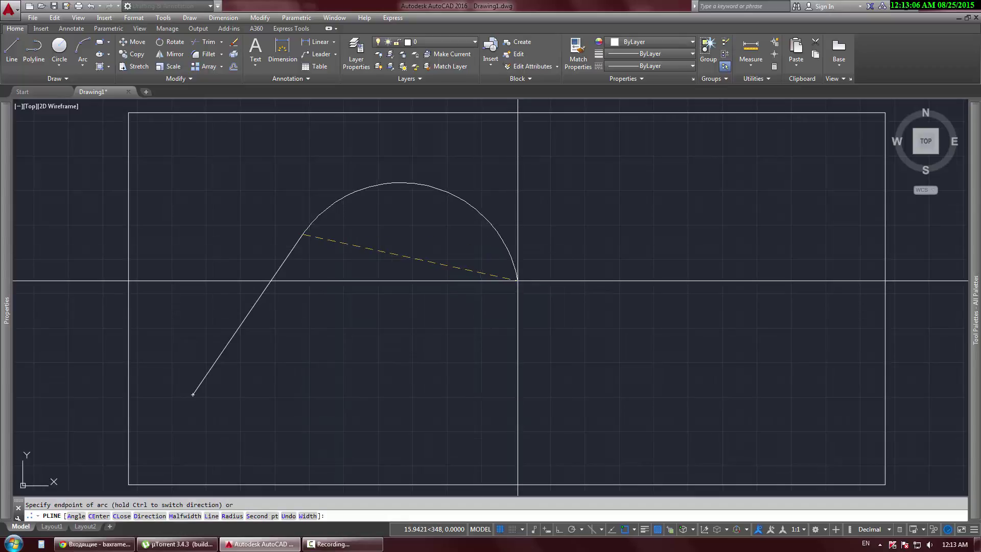
pyautogui.click(446, 324)
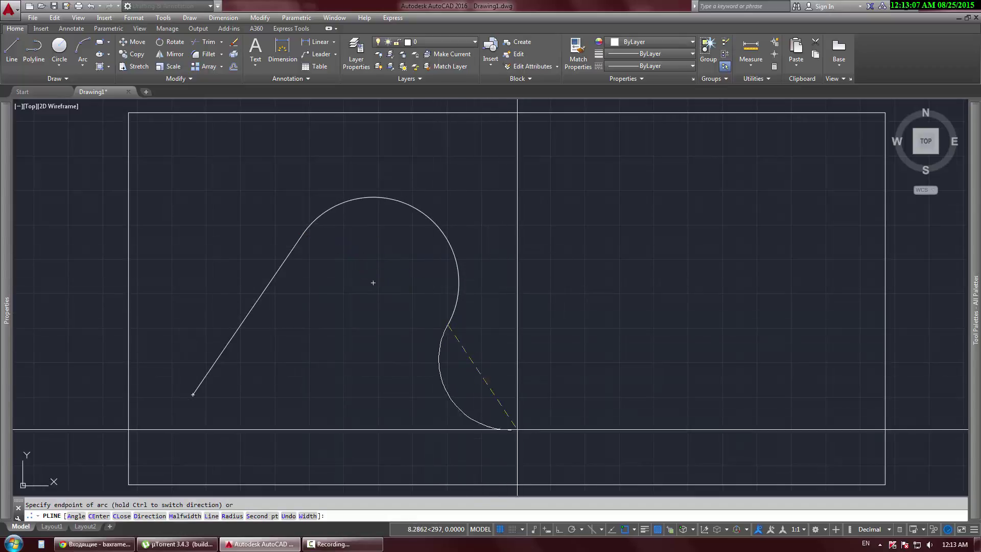
pyautogui.click(573, 394)
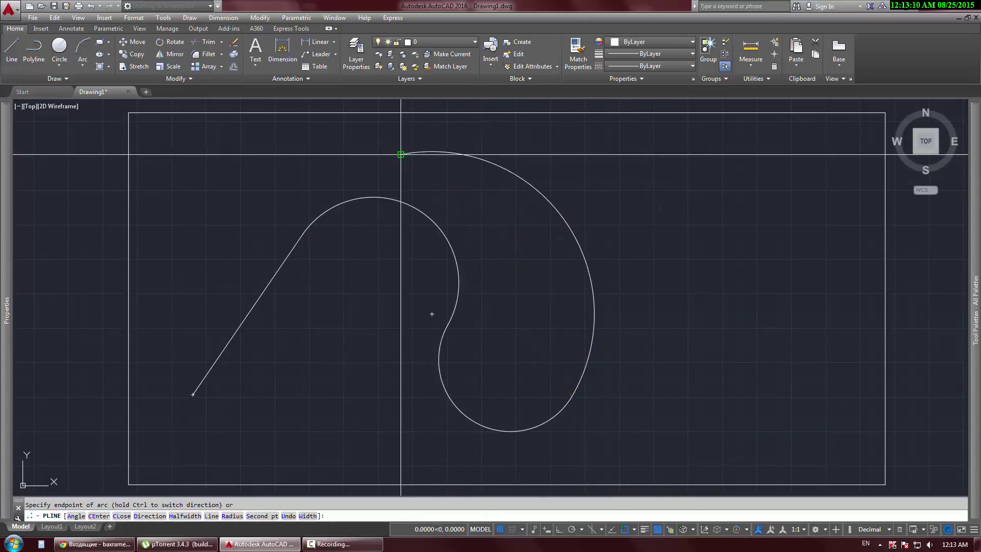
pyautogui.click(400, 155)
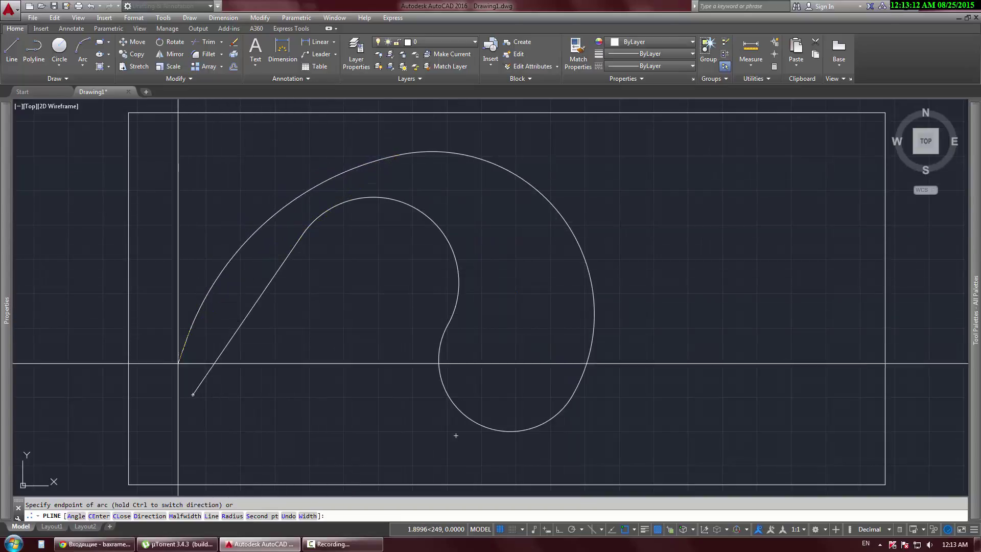
pyautogui.click(191, 329)
pyautogui.press('Escape')
# - Erase the trial polyline and make Polyline the current layer
pyautogui.click(363, 269)
pyautogui.click(291, 185)
pyautogui.press('Delete')
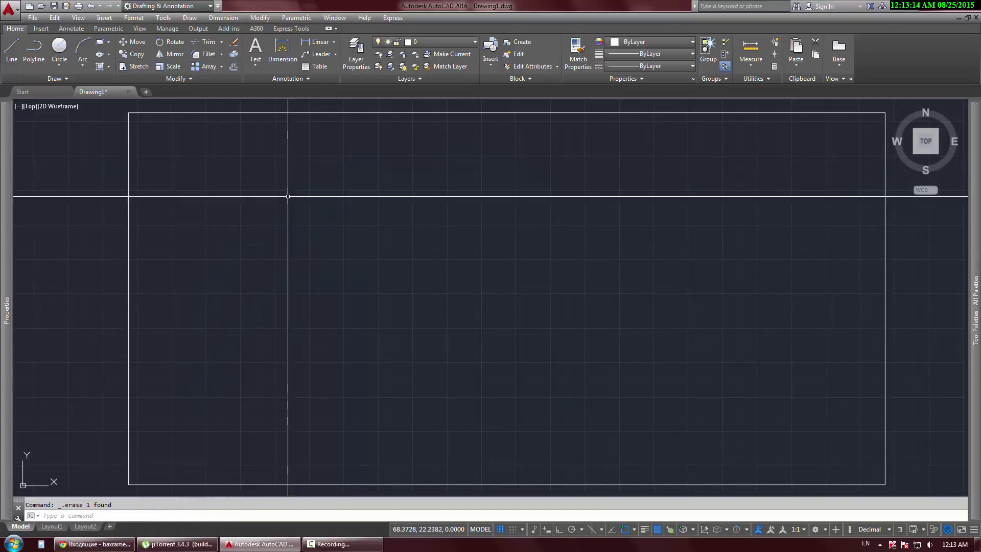
pyautogui.press('Escape')
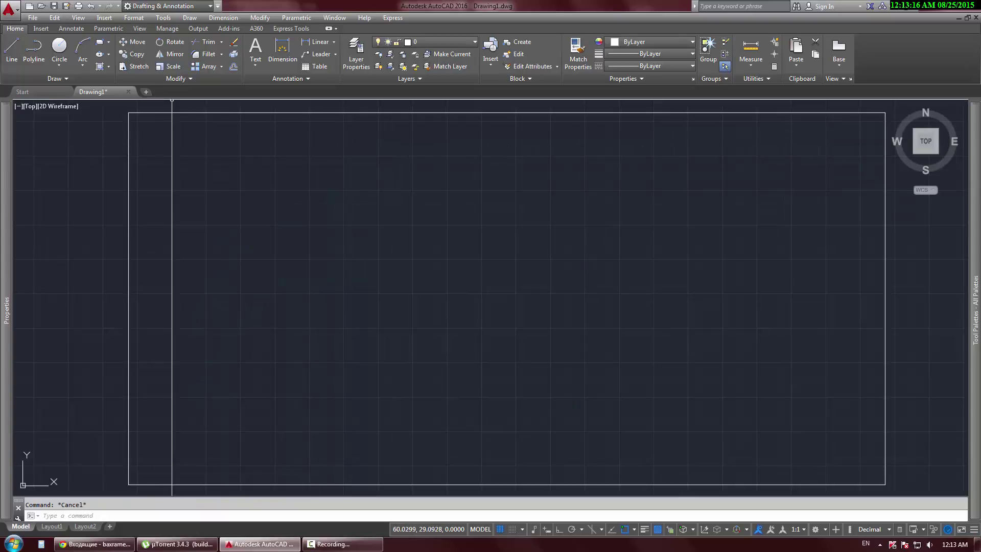
pyautogui.click(447, 42)
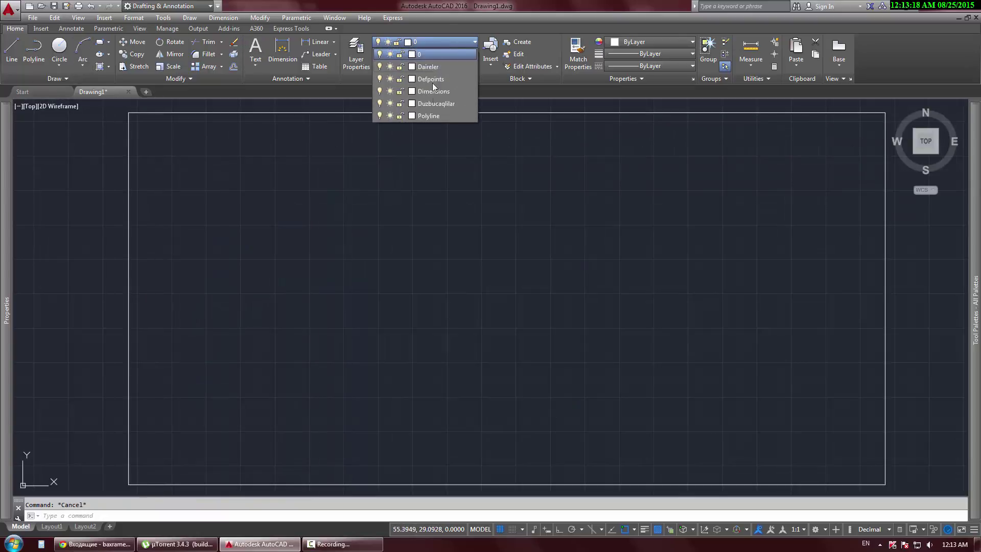
pyautogui.press('Escape')
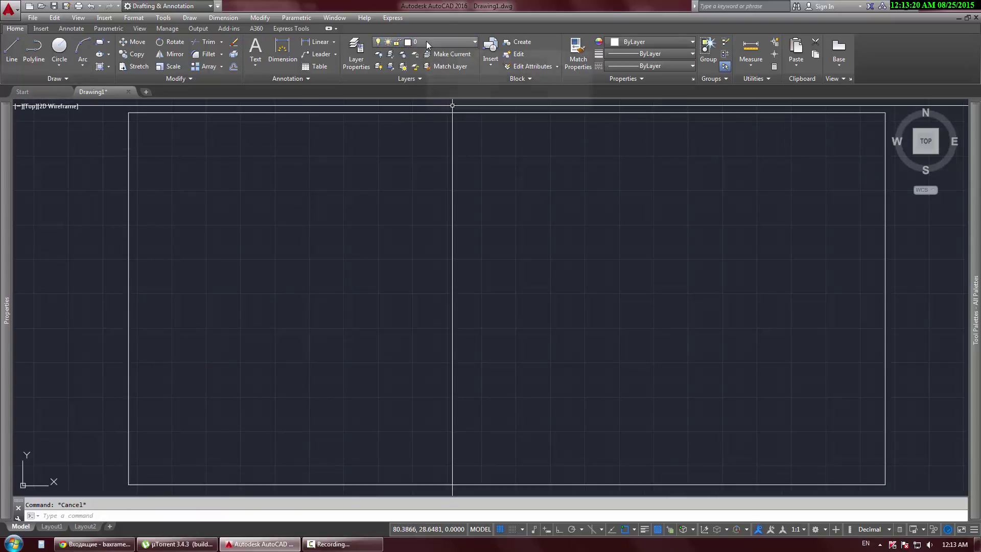
pyautogui.click(426, 41)
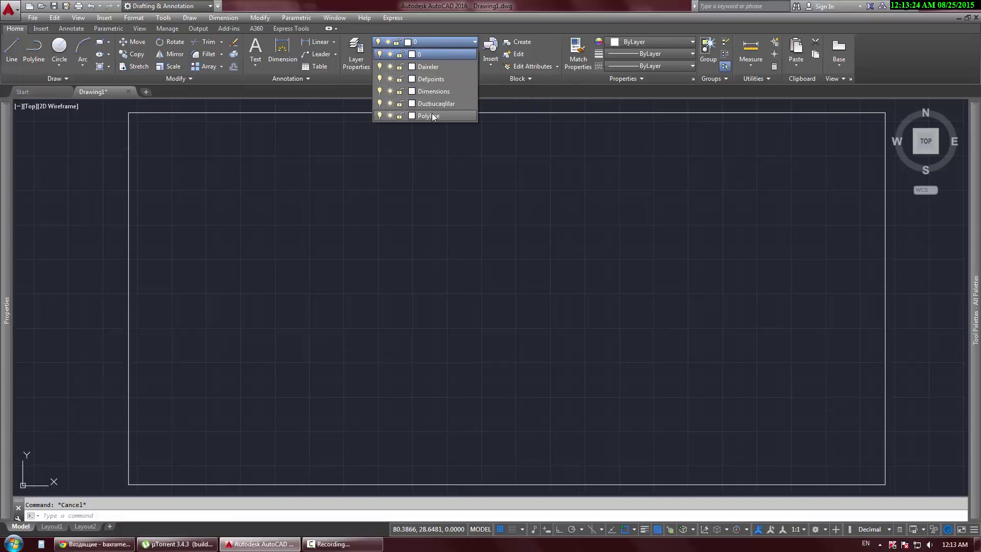
pyautogui.click(432, 115)
# - Draw a spiral polyline of connected arcs from the lower left inward
pyautogui.click(40, 61)
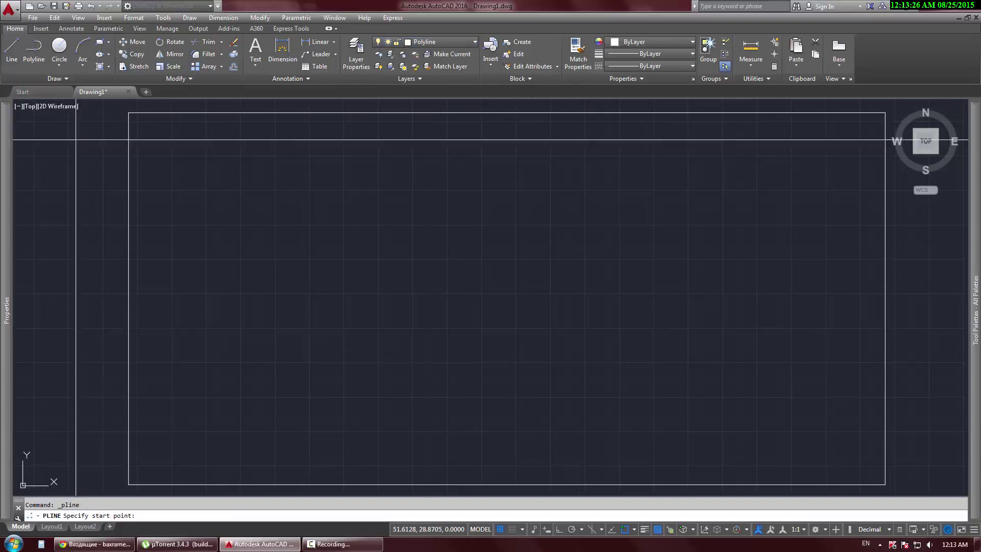
pyautogui.click(154, 440)
pyautogui.rightClick(154, 441)
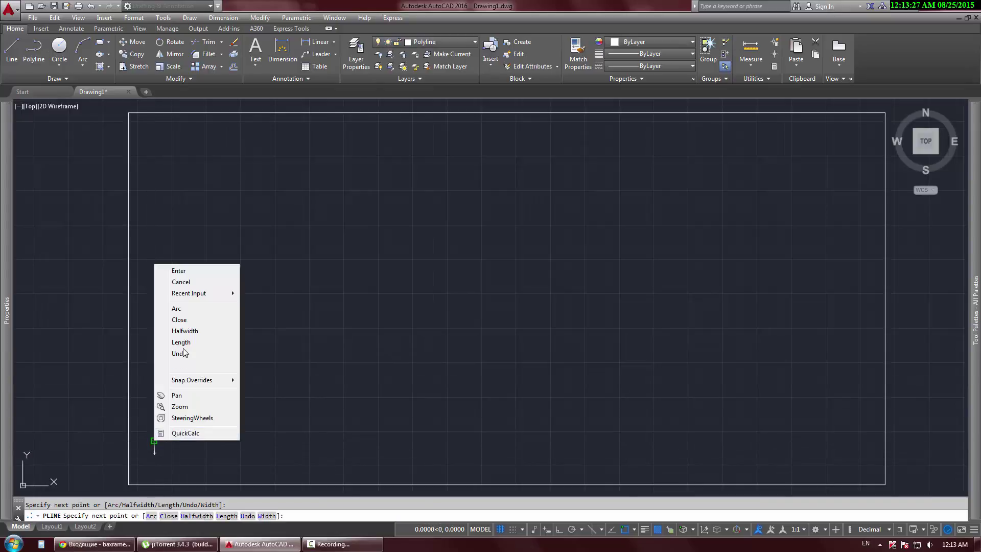
pyautogui.click(178, 308)
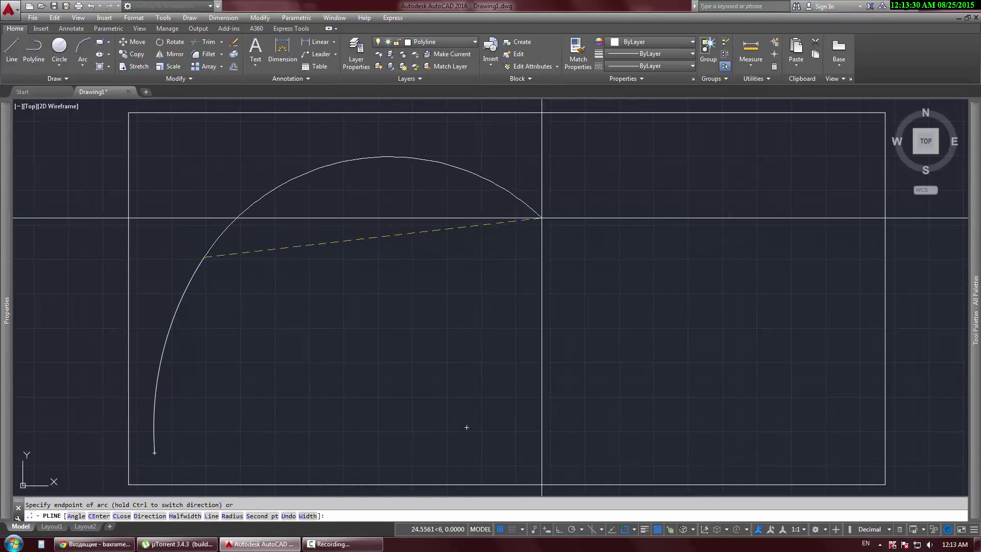
pyautogui.click(693, 219)
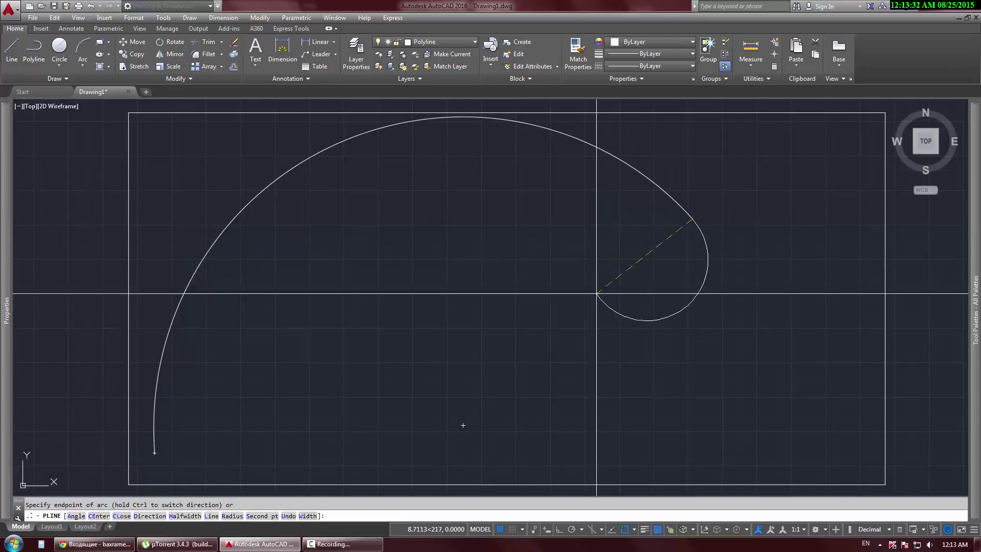
pyautogui.click(612, 336)
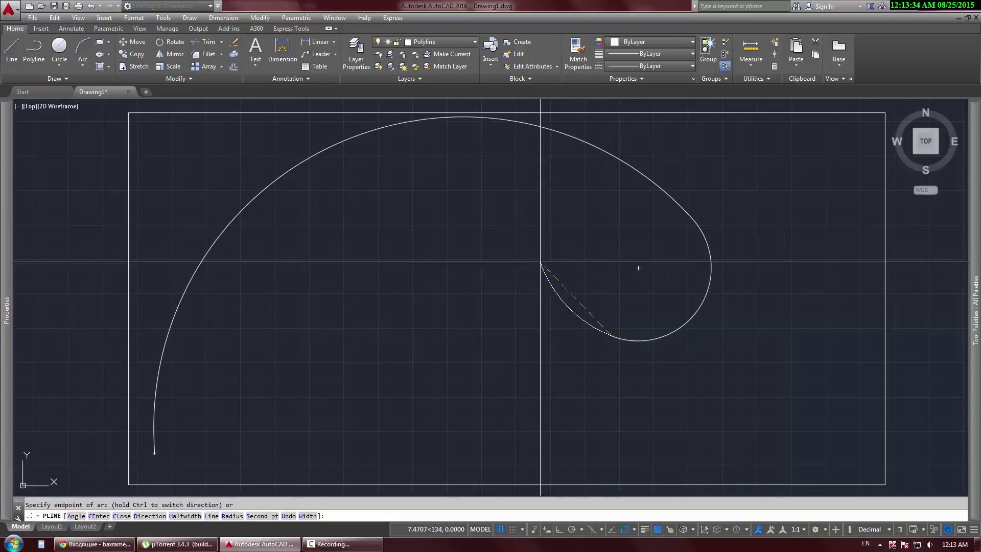
pyautogui.click(538, 259)
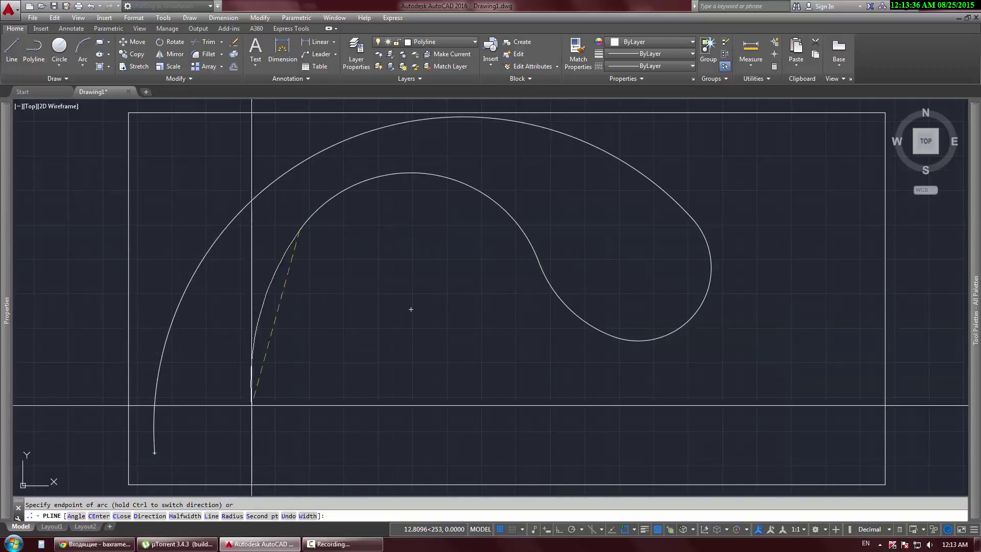
pyautogui.click(388, 453)
pyautogui.rightClick(416, 423)
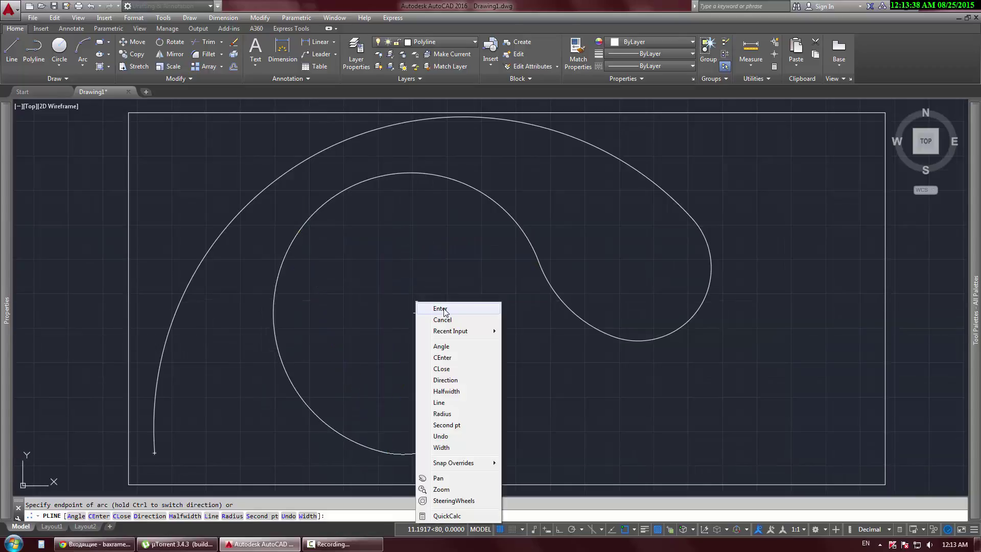
pyautogui.click(424, 440)
pyautogui.click(563, 177)
pyautogui.press('Escape')
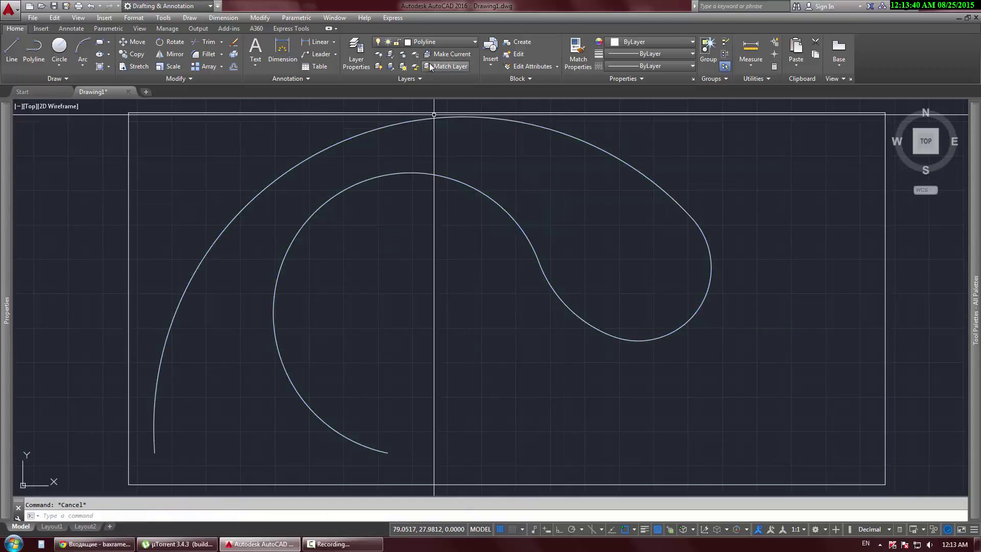
# - Window-select the spiral arc polyline and delete it
pyautogui.click(428, 42)
pyautogui.click(526, 149)
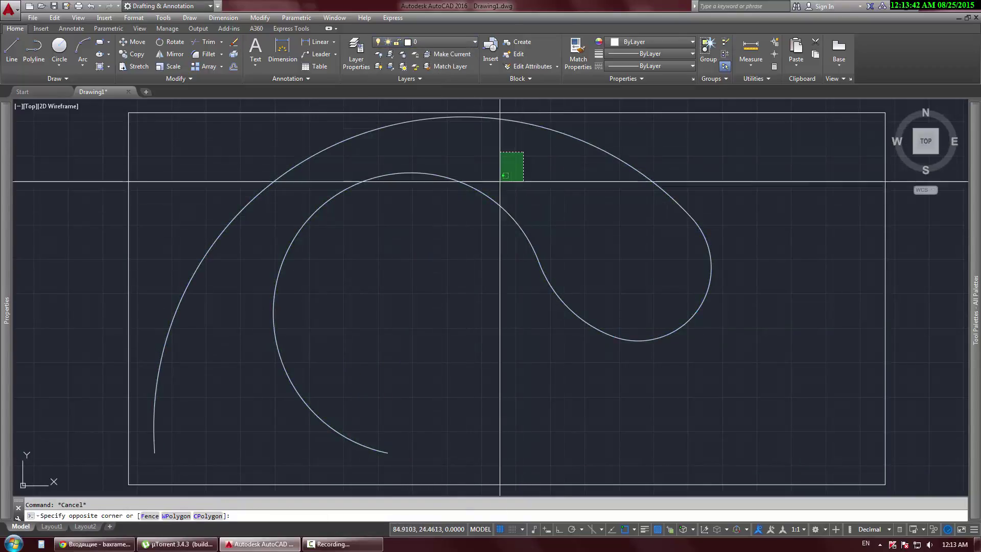
pyautogui.click(471, 219)
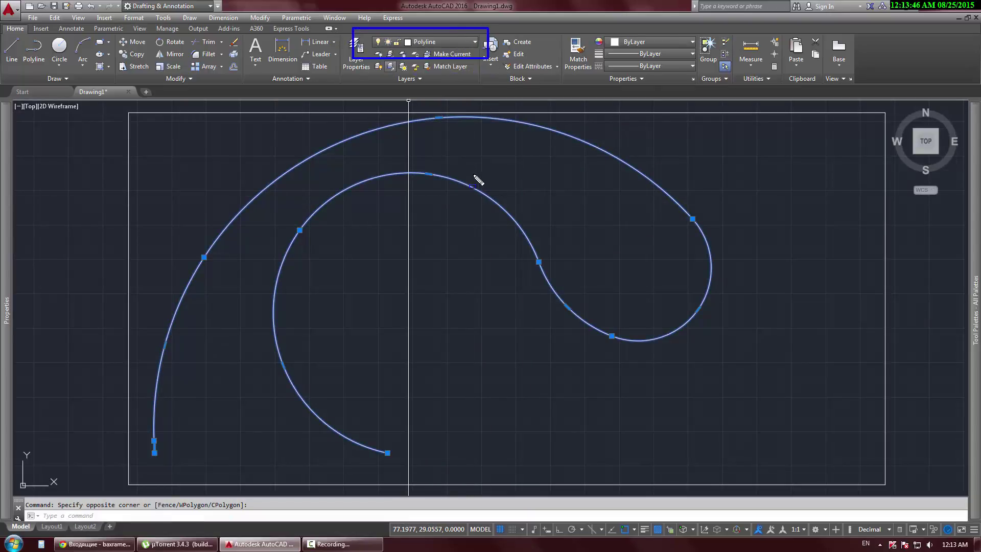
pyautogui.press('Escape')
pyautogui.click(449, 176)
pyautogui.press('Escape')
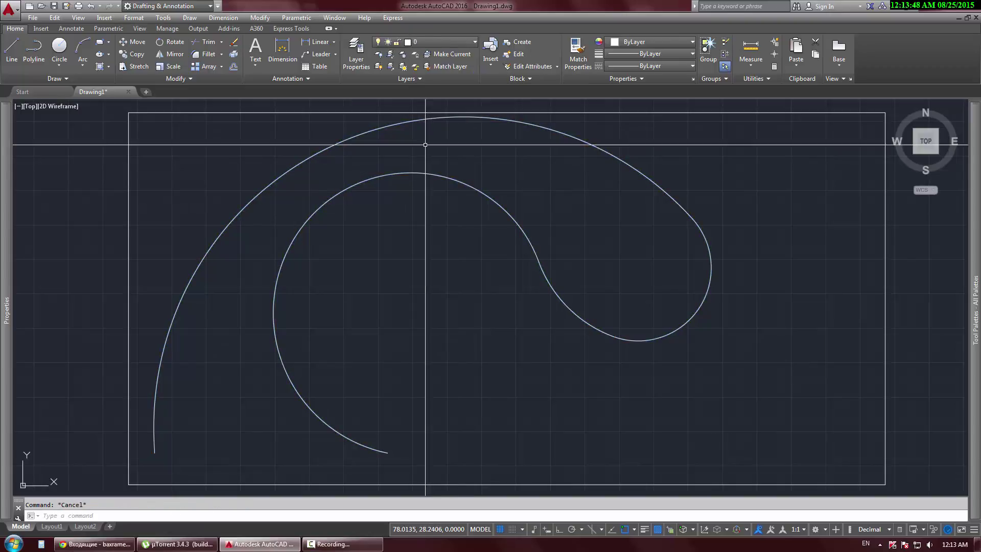
pyautogui.click(444, 153)
pyautogui.click(415, 187)
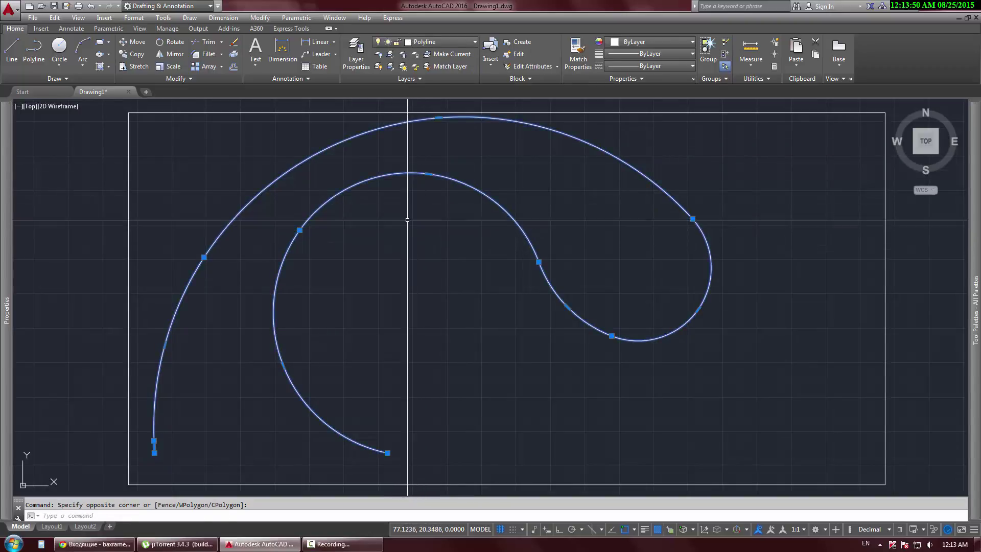
pyautogui.press('Delete')
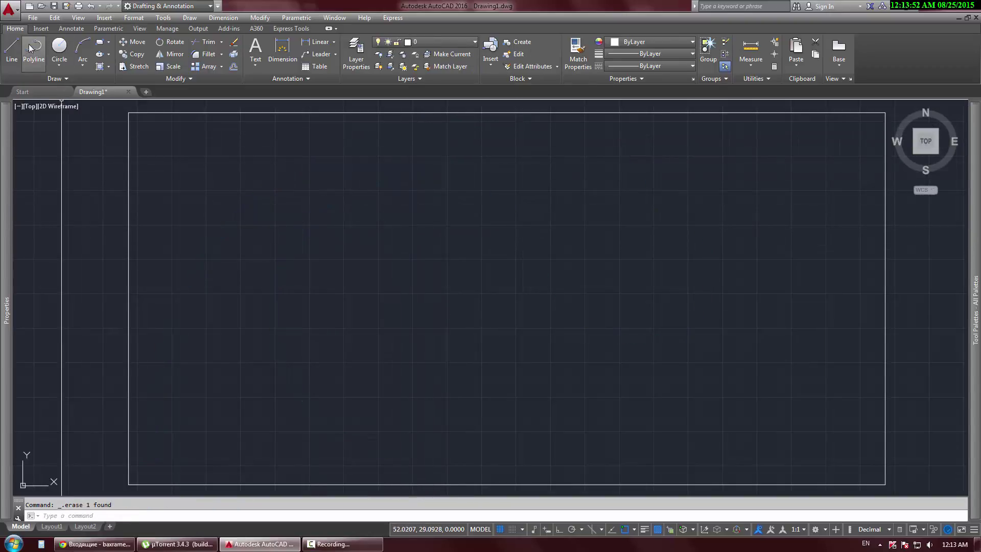
pyautogui.press('Escape')
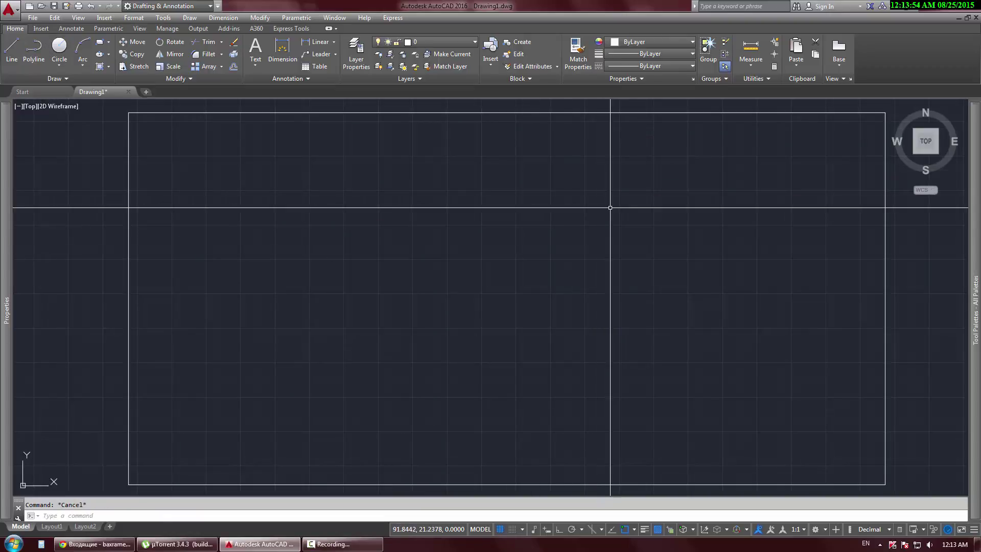
# - Change the Daireler layer's colour to red, index 10, keeping Continuous linetype
pyautogui.click(356, 48)
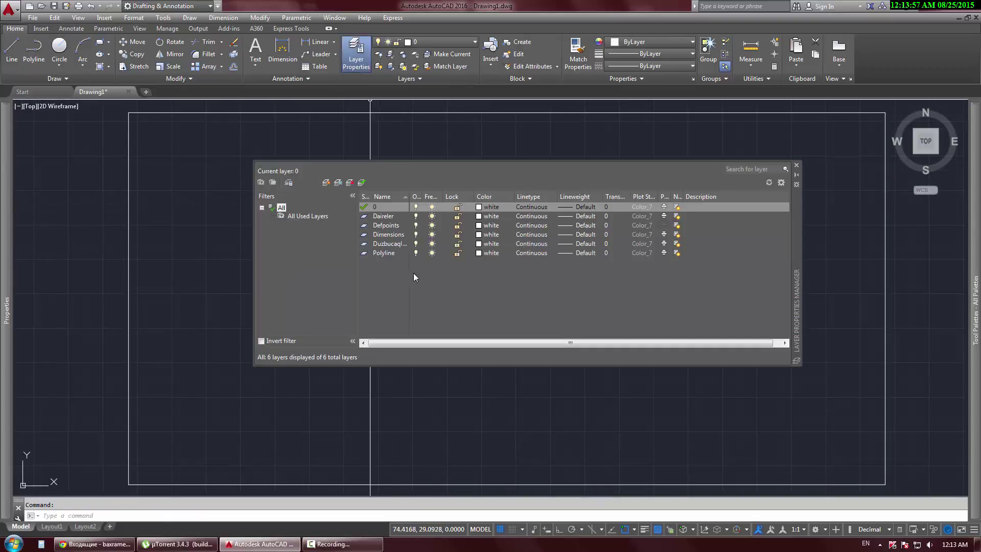
pyautogui.click(387, 220)
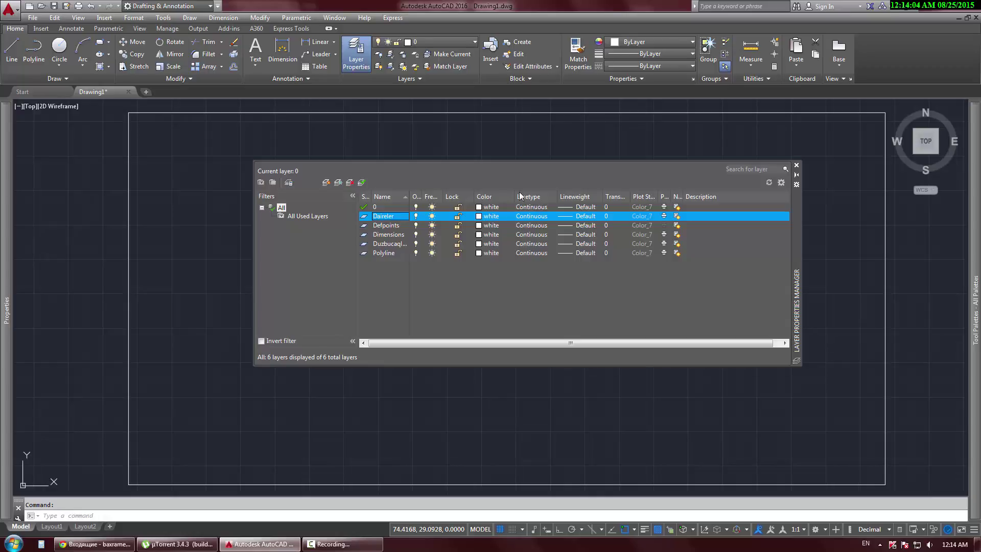
pyautogui.click(529, 217)
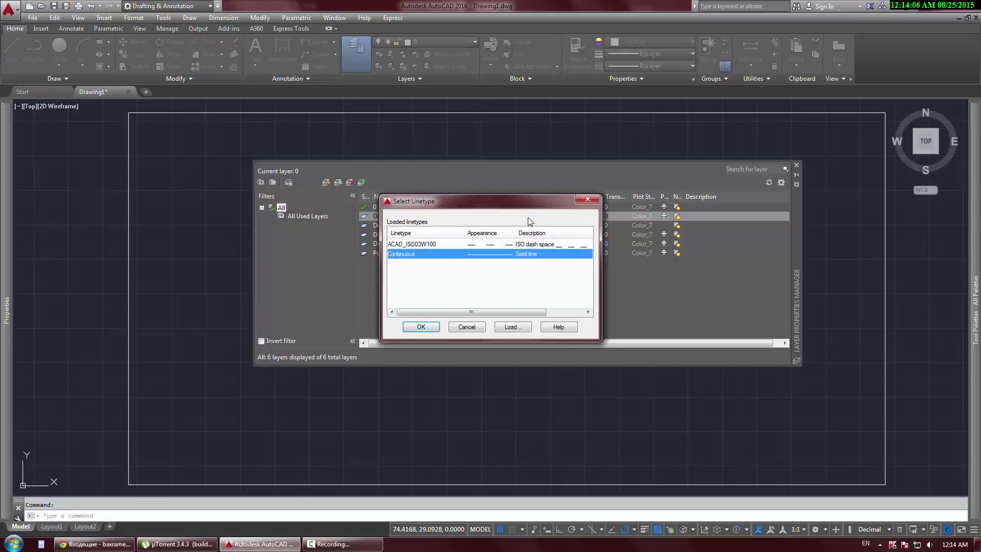
pyautogui.click(588, 199)
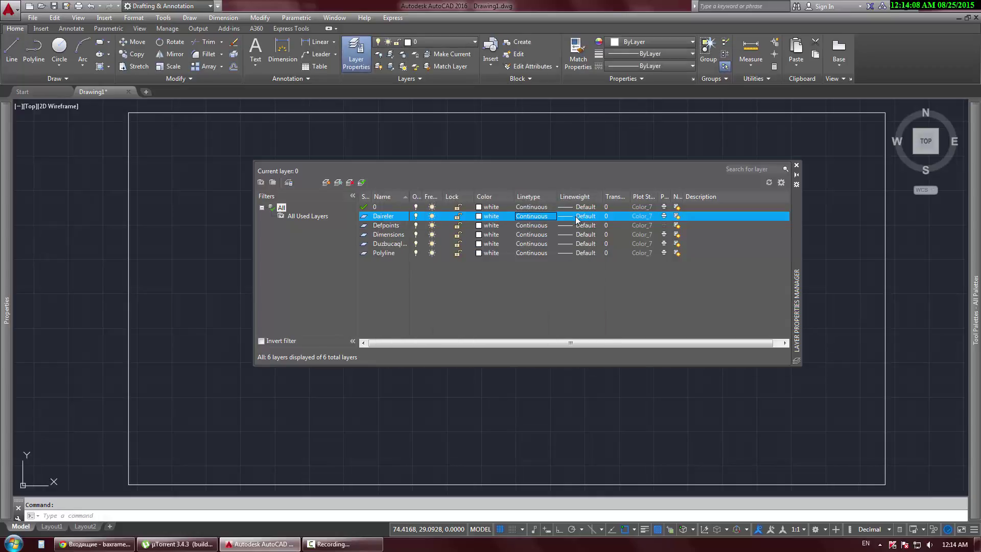
pyautogui.click(483, 216)
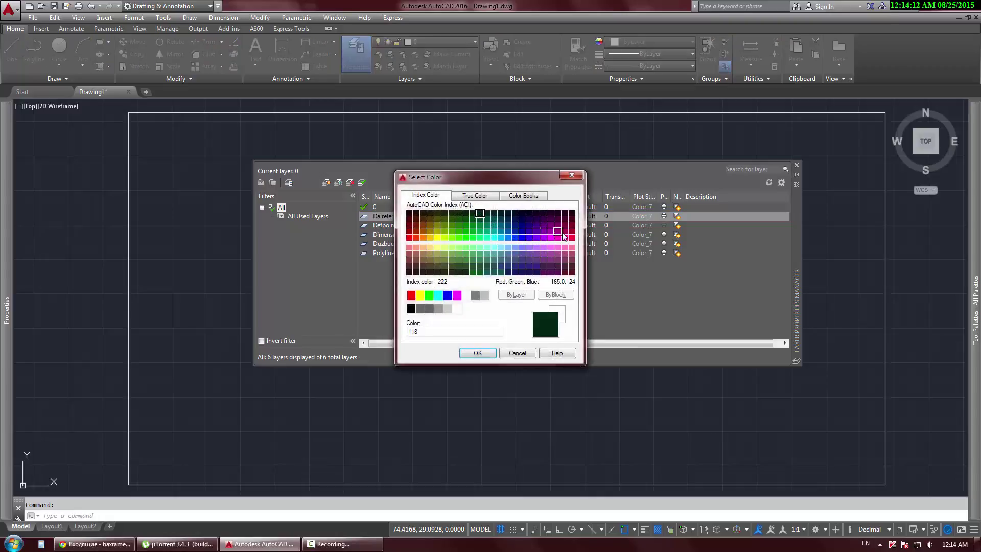
pyautogui.doubleClick(409, 238)
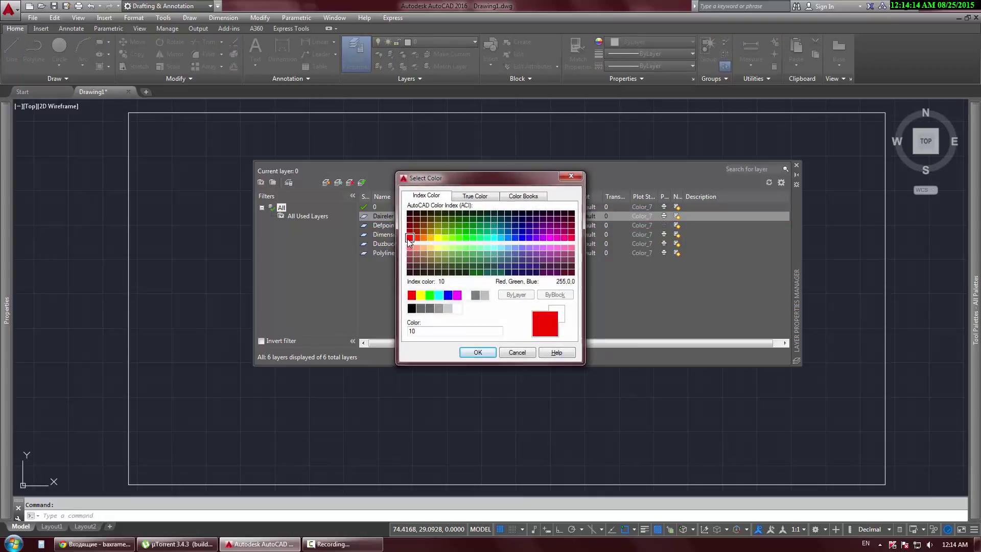
pyautogui.click(383, 218)
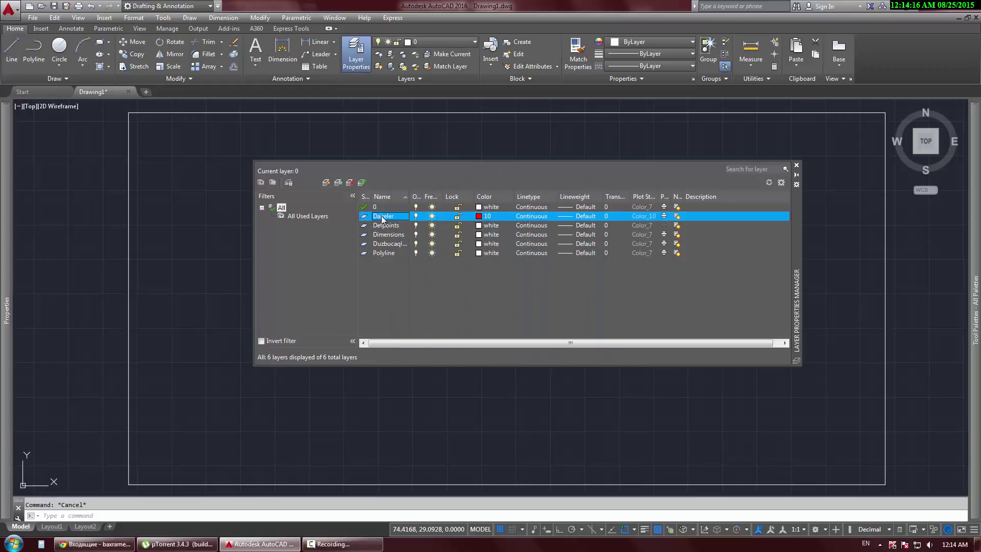
pyautogui.rightClick(381, 216)
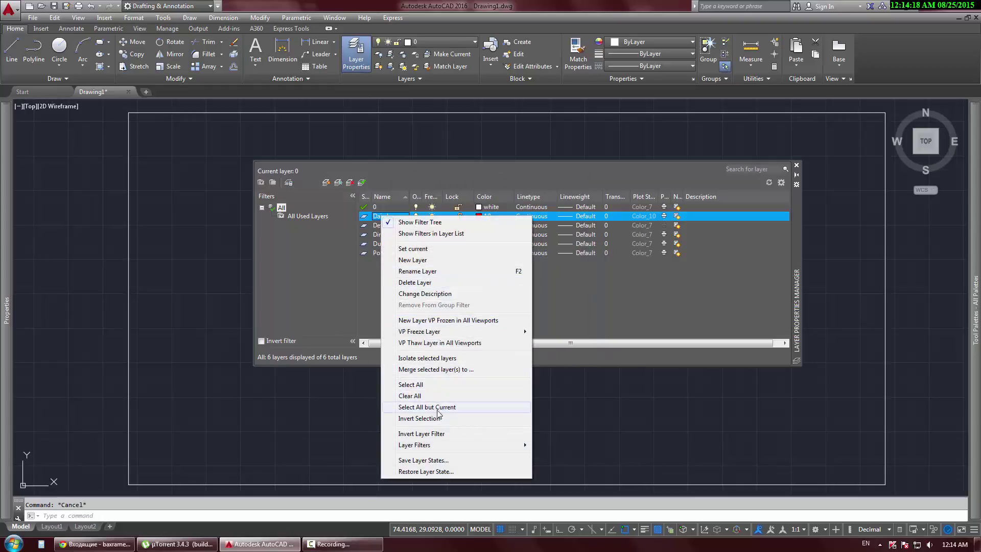
# - Delete the custom layers Daireler, Dimensions and Polyline from the layer list
pyautogui.click(433, 282)
pyautogui.click(383, 228)
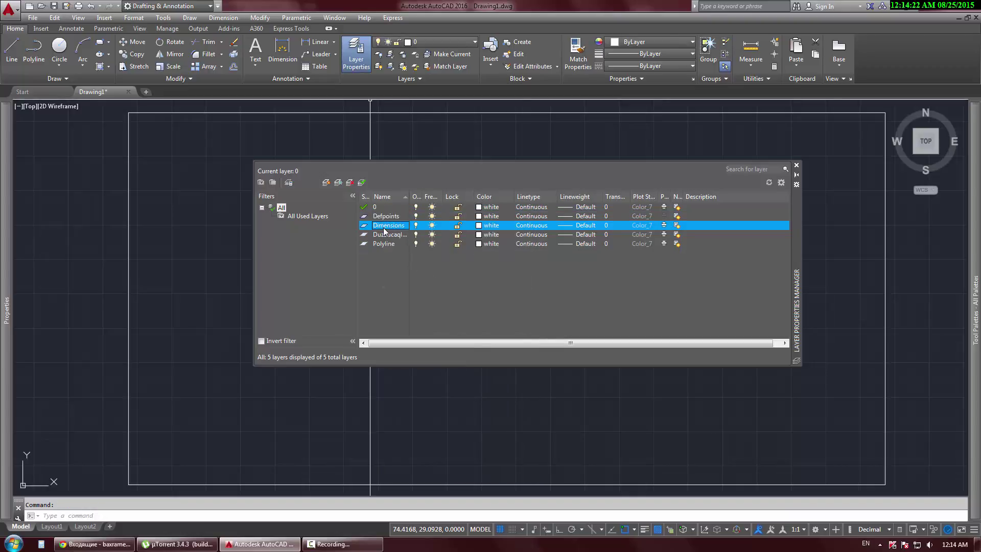
pyautogui.press('Delete')
pyautogui.press('Return')
pyautogui.keyDown('shift'); pyautogui.click(382, 244); pyautogui.keyUp('shift')
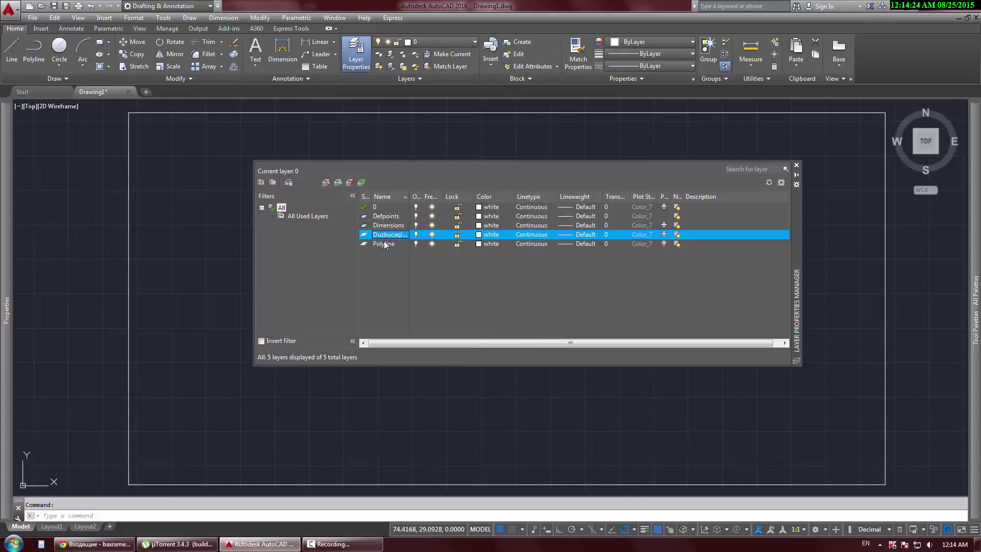
pyautogui.press('Delete')
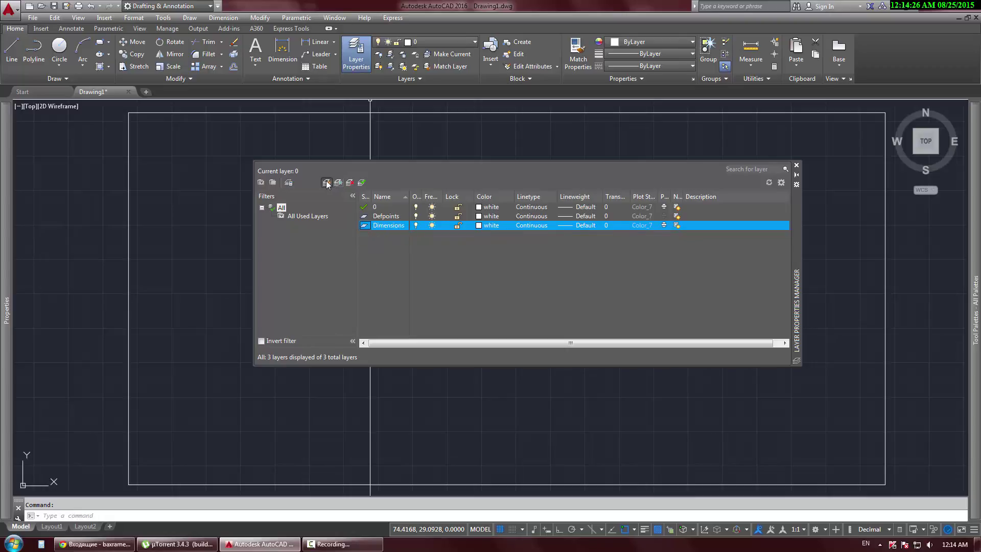
# - Create new layers 1, 2 and 3, and make layer 1 red (colour 10)
pyautogui.hotkey('alt', 'n')
pyautogui.write('1')
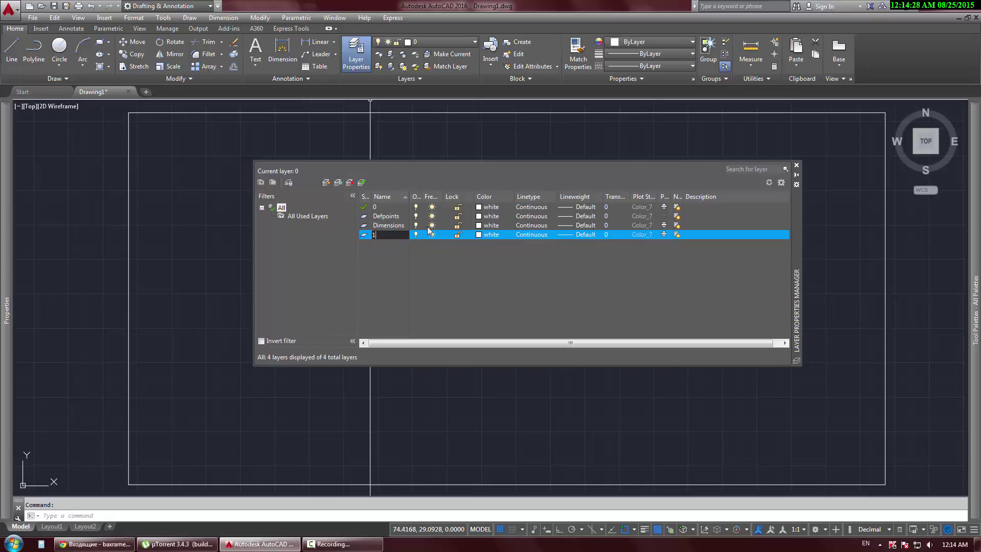
pyautogui.click(326, 183)
pyautogui.write('2')
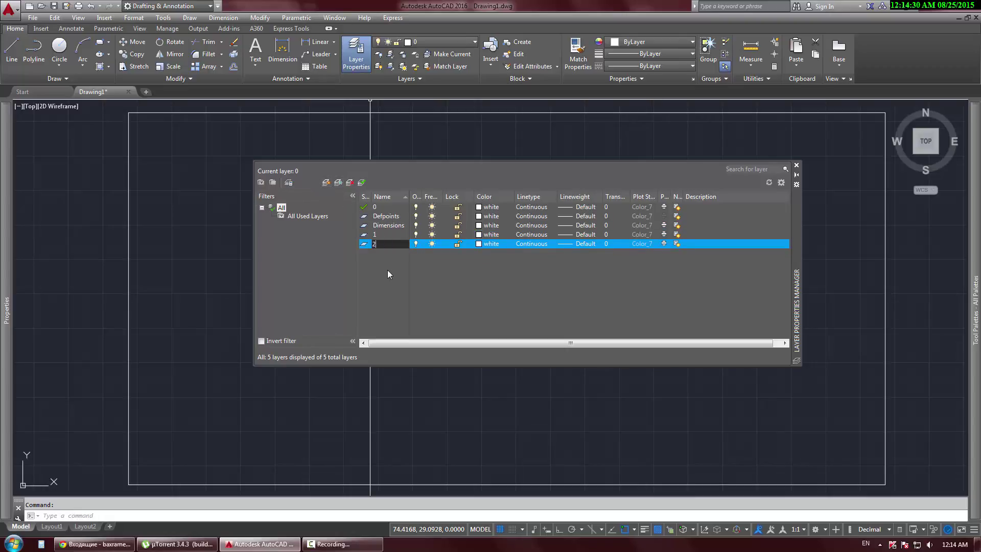
pyautogui.click(327, 183)
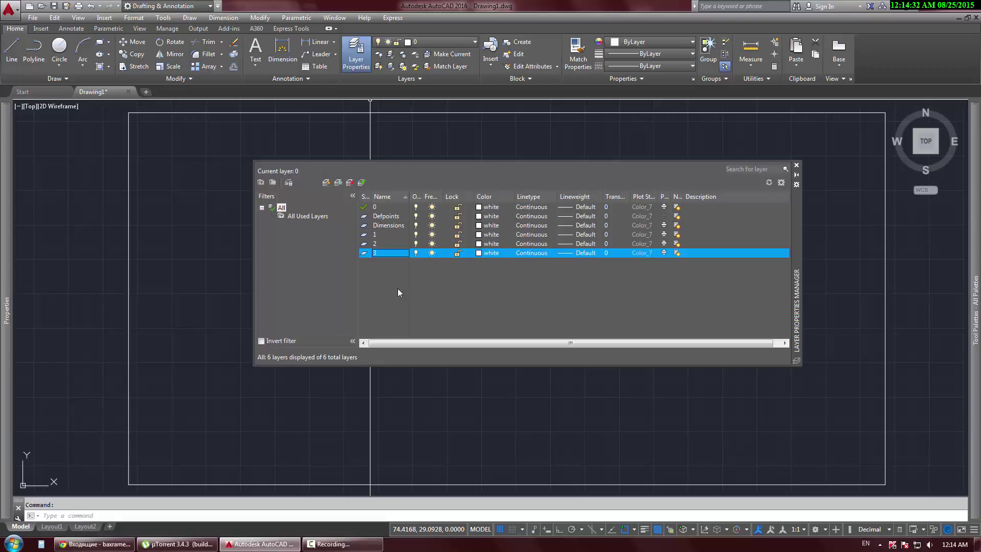
pyautogui.click(397, 235)
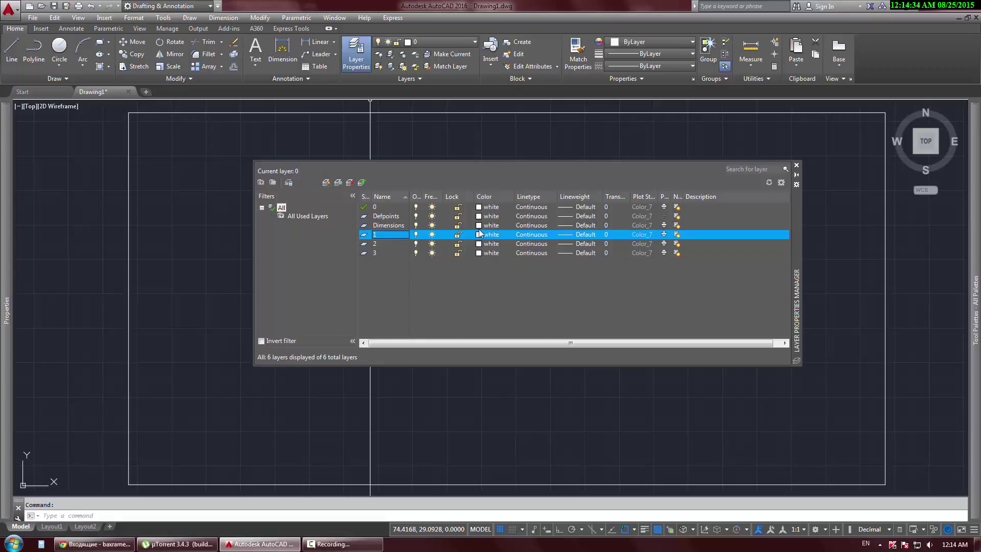
pyautogui.click(480, 235)
pyautogui.click(414, 234)
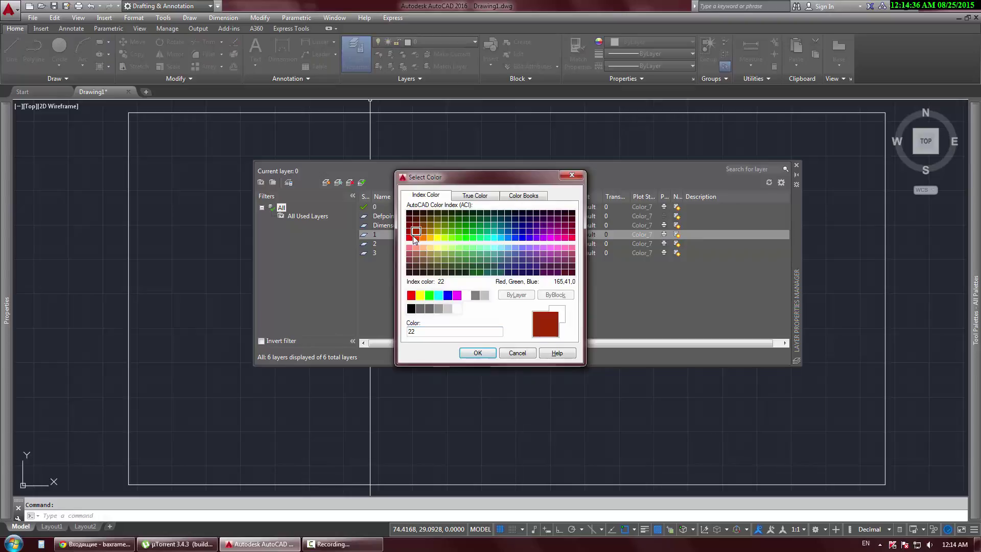
pyautogui.click(478, 353)
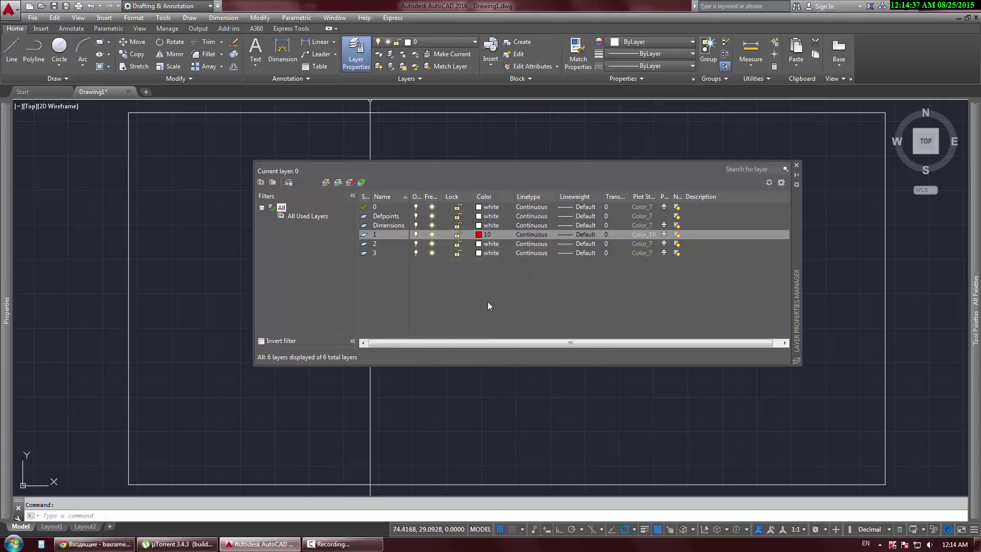
pyautogui.click(535, 236)
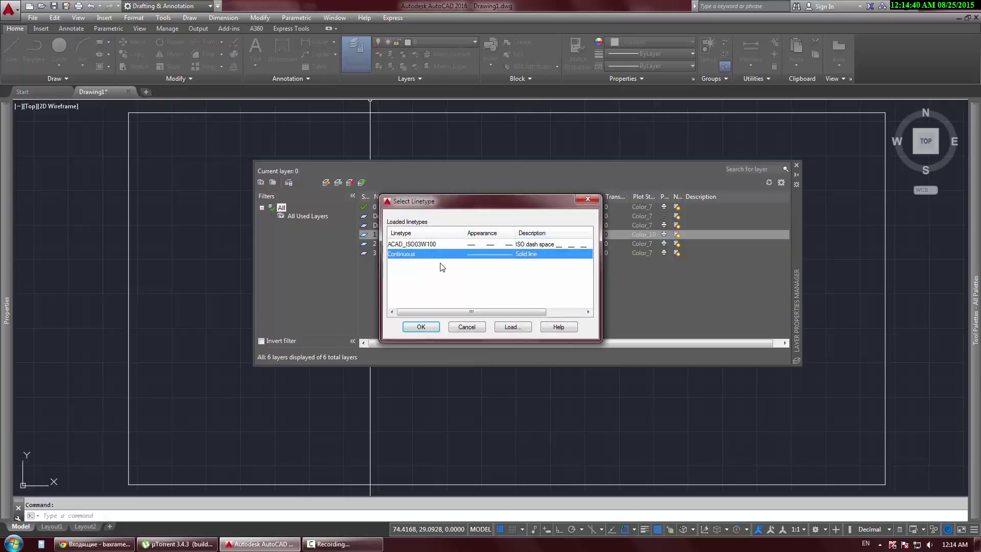
# - Load the ACAD_ISO03W100 linetype and assign it to layer 1
pyautogui.click(463, 245)
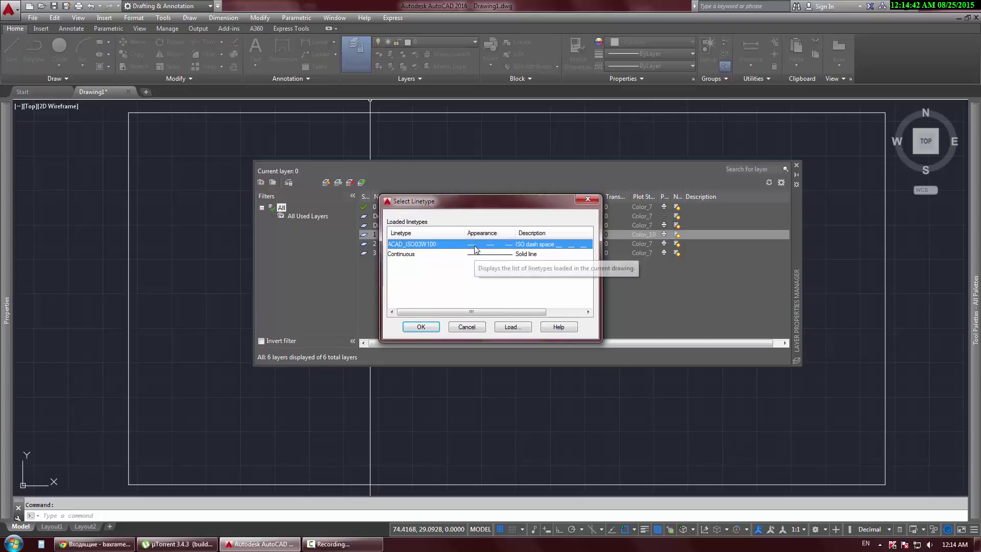
pyautogui.click(506, 328)
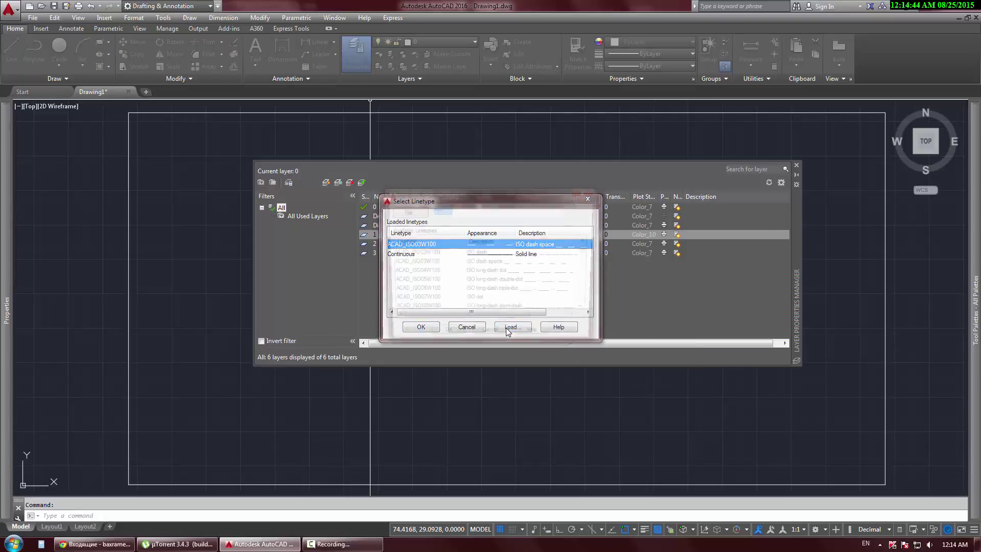
pyautogui.doubleClick(519, 266)
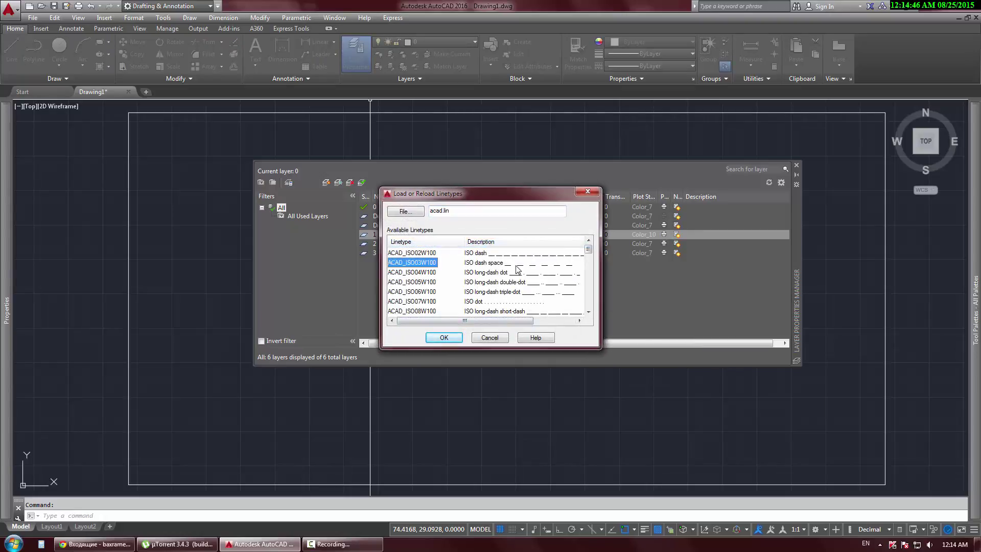
pyautogui.click(565, 335)
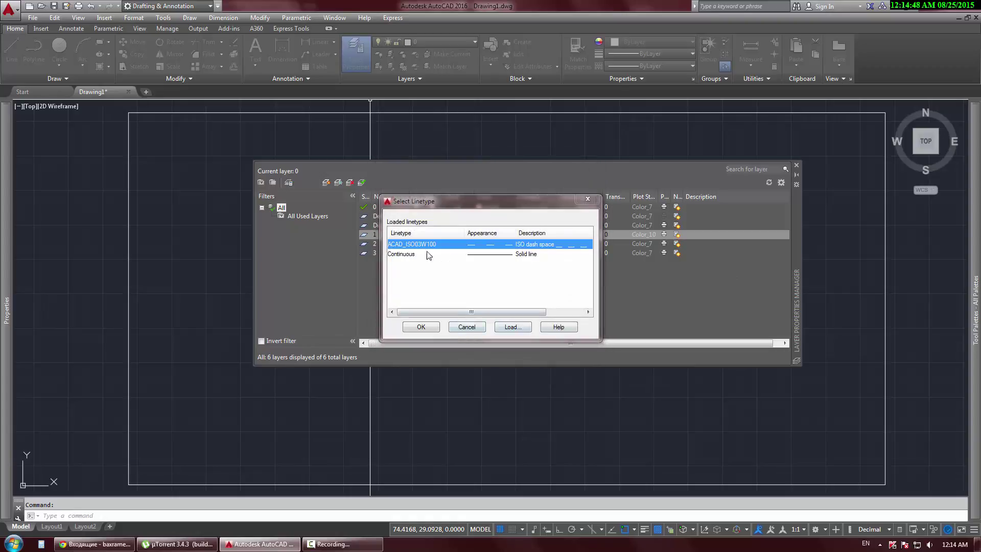
pyautogui.click(422, 328)
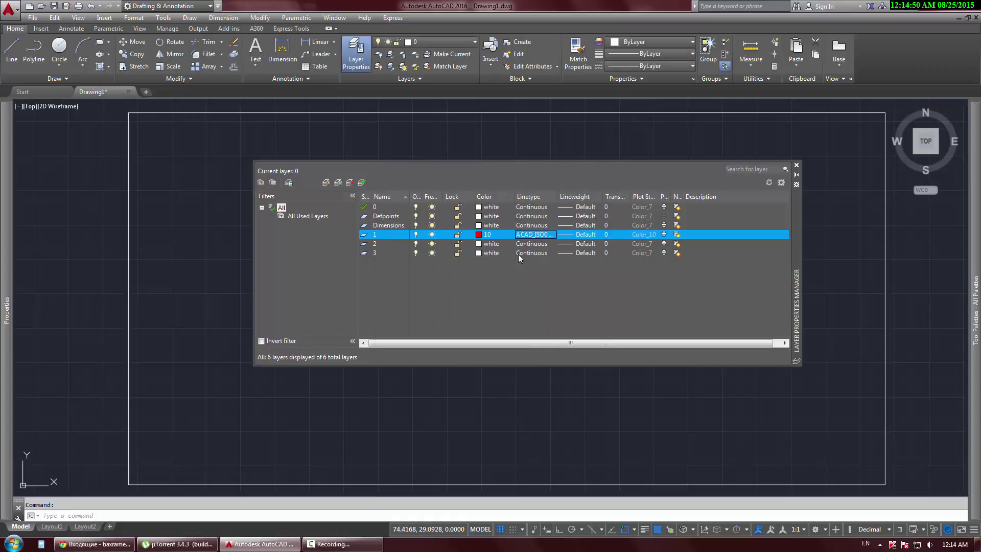
# - Set layer 1's lineweight to 0.50 mm
pyautogui.click(574, 235)
pyautogui.scroll(-2, 546, 245)
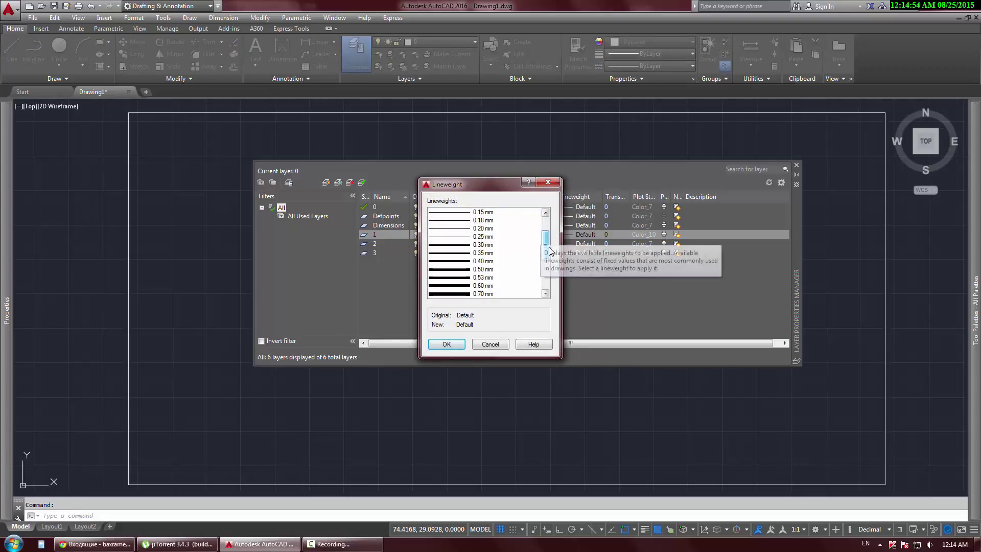
pyautogui.click(466, 261)
pyautogui.click(447, 344)
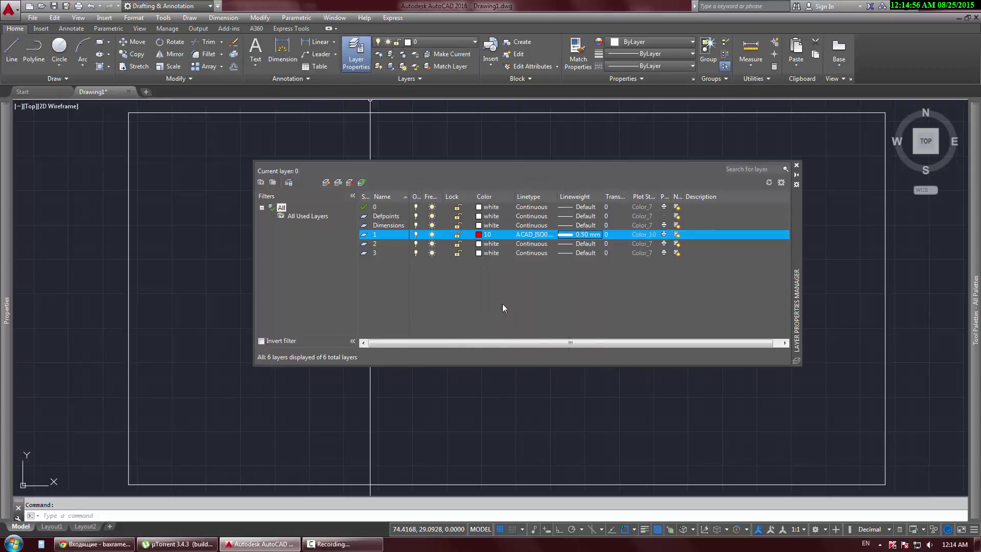
# - Make layer 2 green with colour 90
pyautogui.click(377, 245)
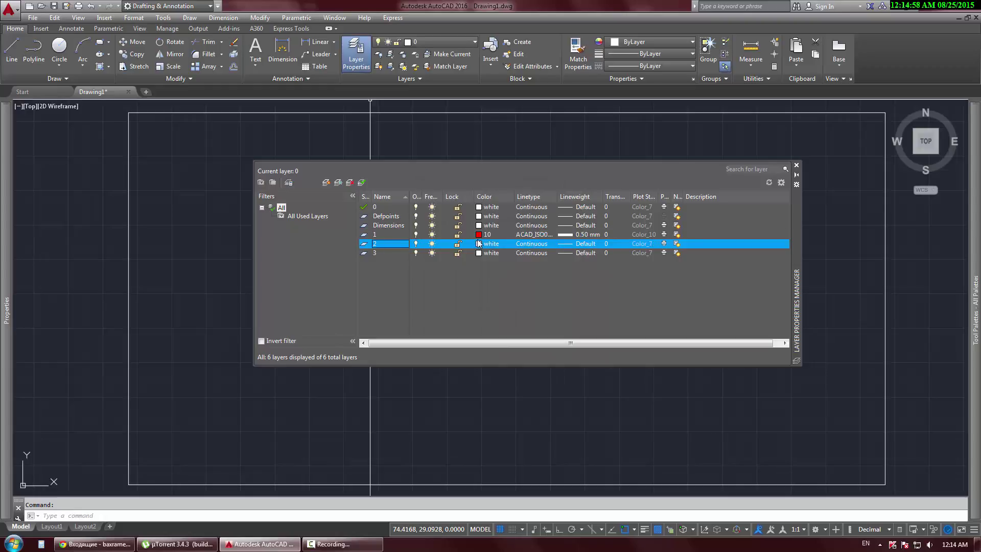
pyautogui.click(486, 244)
pyautogui.moveTo(459, 177); pyautogui.dragTo(655, 221)
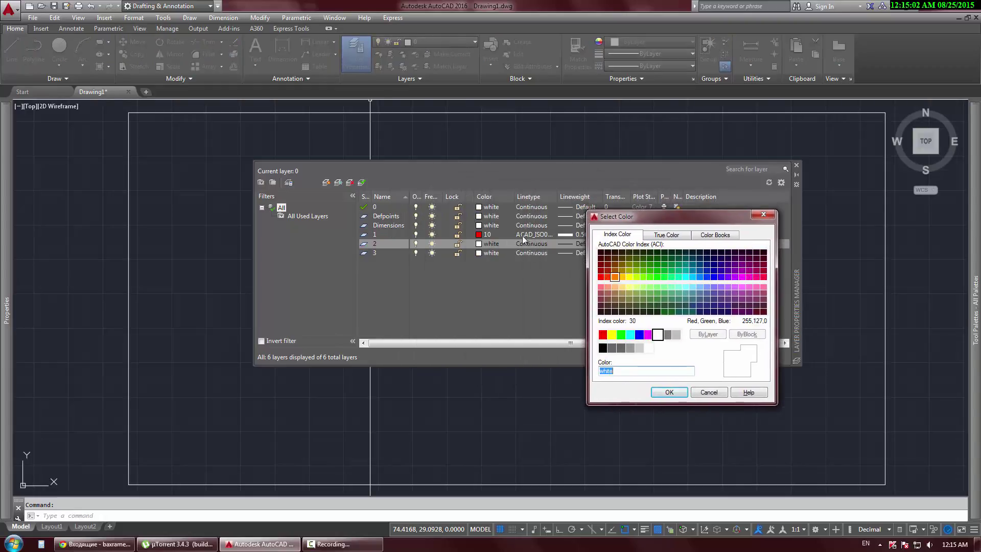
pyautogui.doubleClick(658, 278)
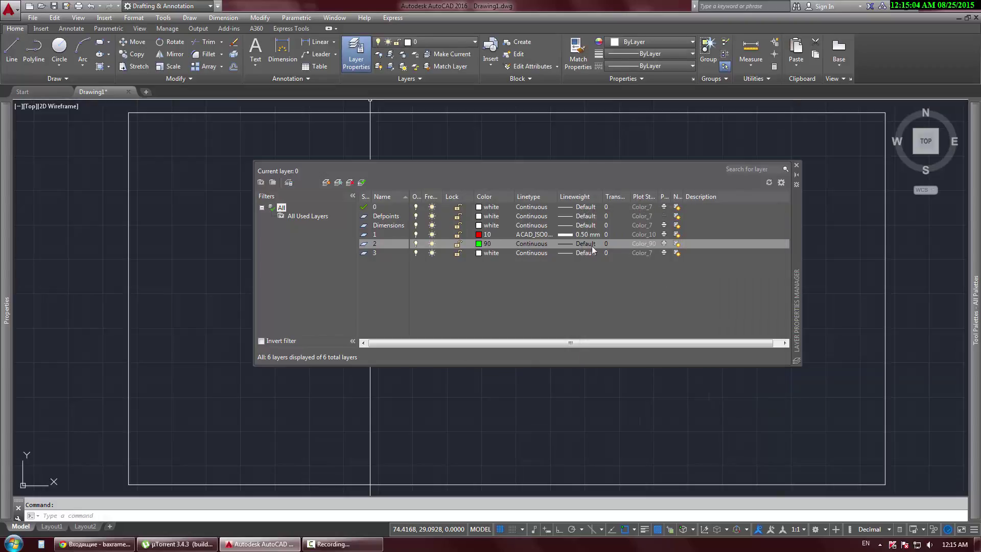
# - Load ACAD_ISO04W100 and assign it as layer 2's linetype, widening the Linetype column
pyautogui.click(528, 242)
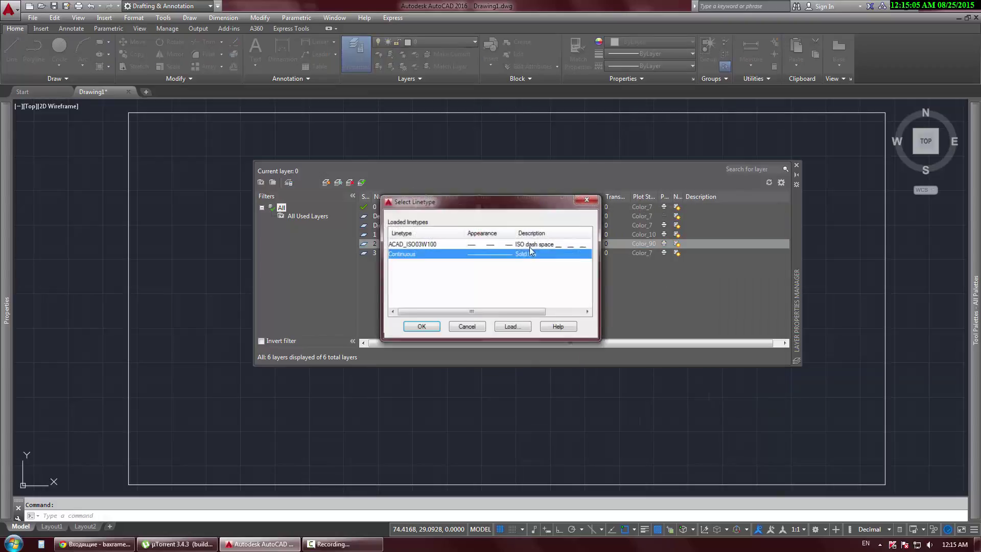
pyautogui.click(481, 263)
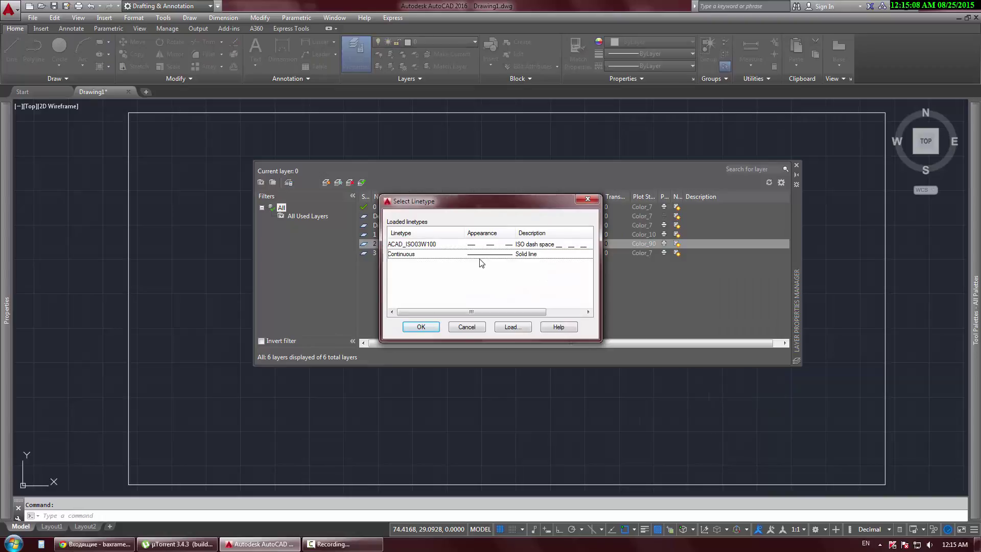
pyautogui.click(477, 257)
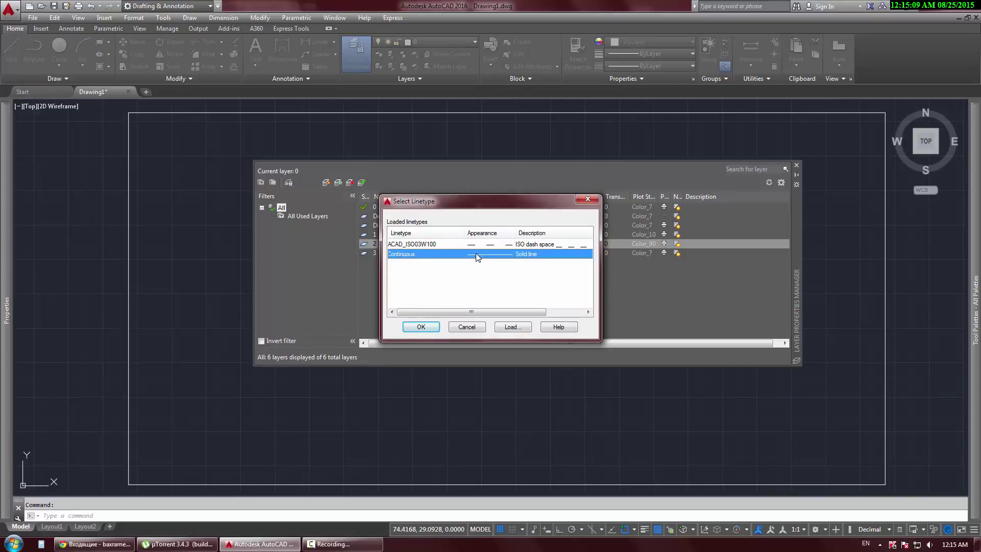
pyautogui.click(513, 327)
pyautogui.click(519, 276)
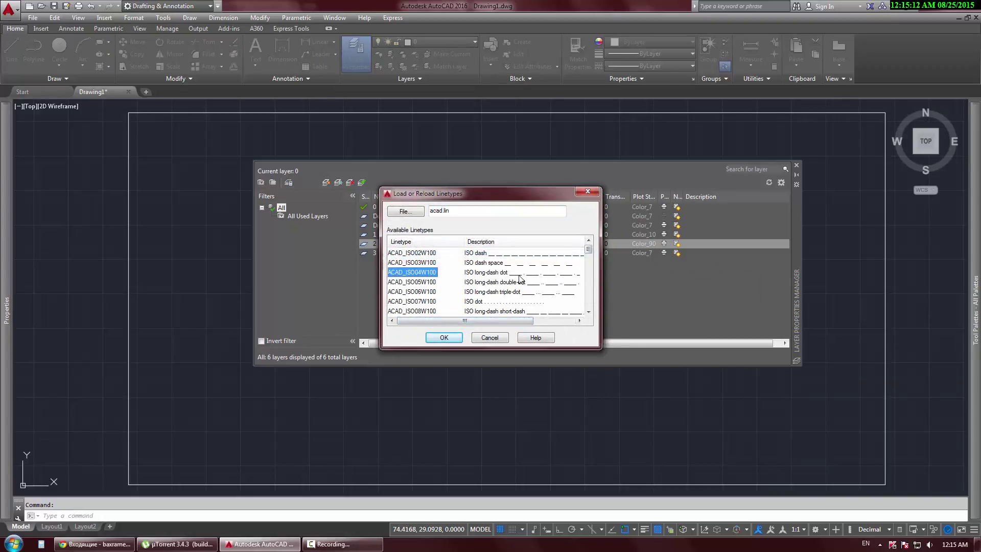
pyautogui.click(444, 338)
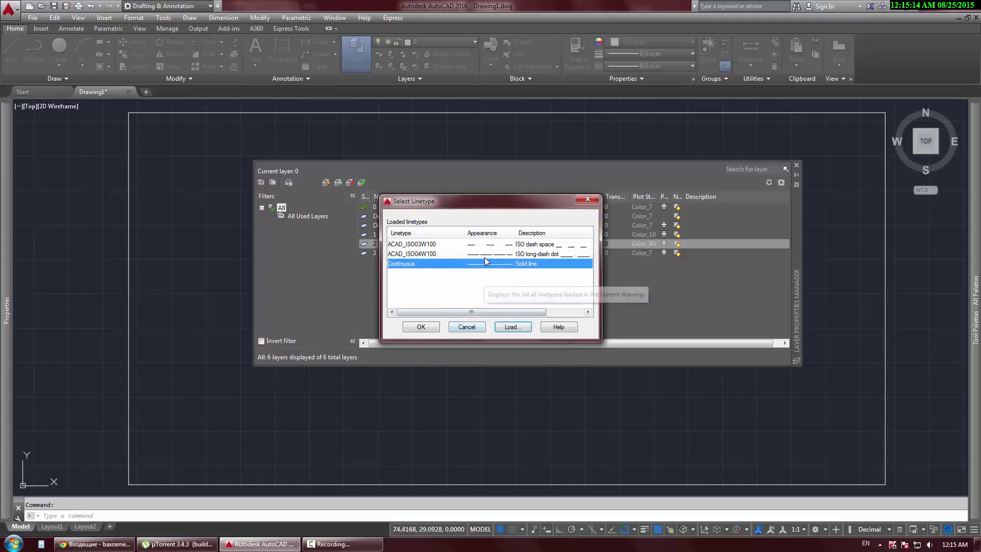
pyautogui.click(462, 254)
pyautogui.click(422, 327)
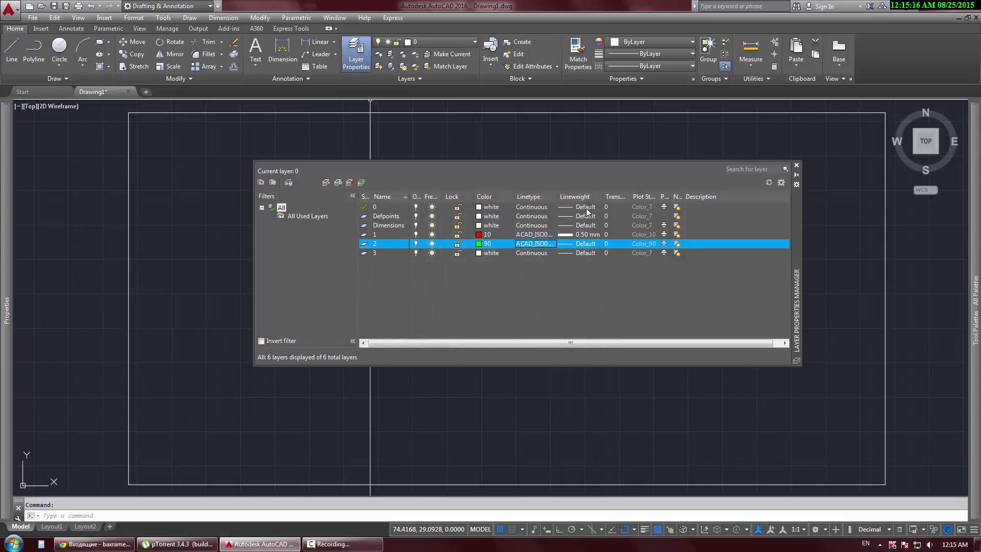
pyautogui.moveTo(565, 196); pyautogui.dragTo(582, 197)
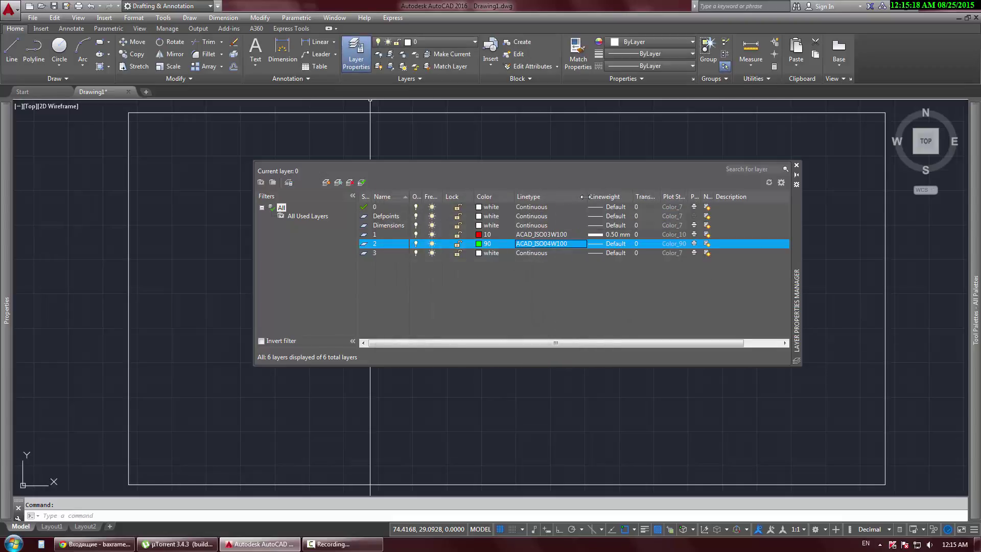
# - Set layer 2's lineweight to 0.80 mm
pyautogui.click(602, 243)
pyautogui.scroll(-3, 537, 259)
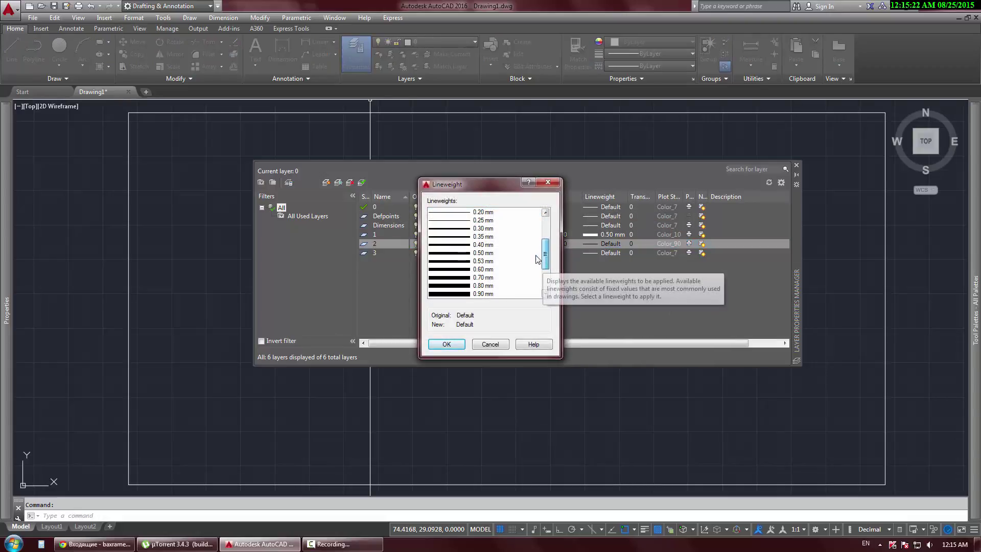
pyautogui.click(460, 286)
pyautogui.click(447, 344)
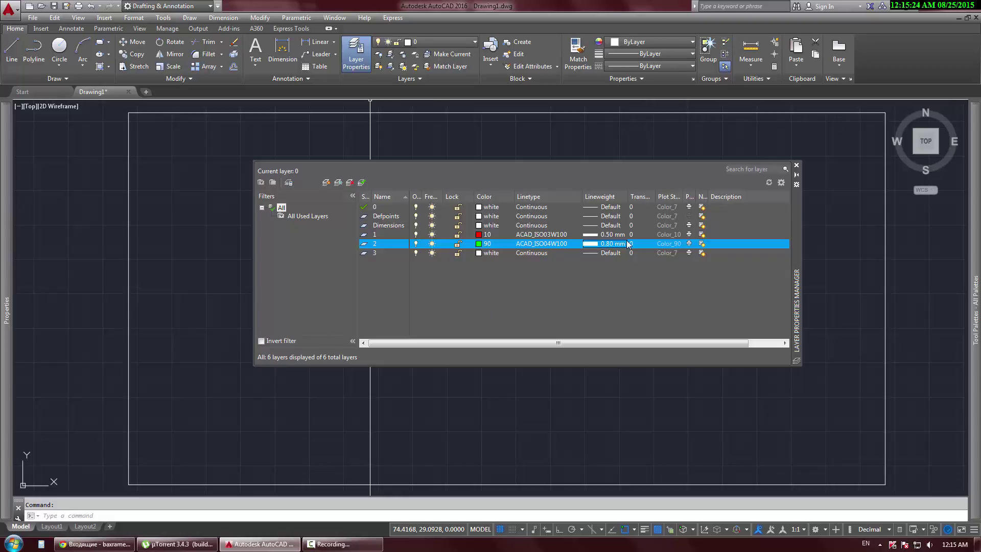
# - Make layer 3 blue (colour 150) with the loaded ACAD_ISO07W100 dot linetype
pyautogui.click(480, 254)
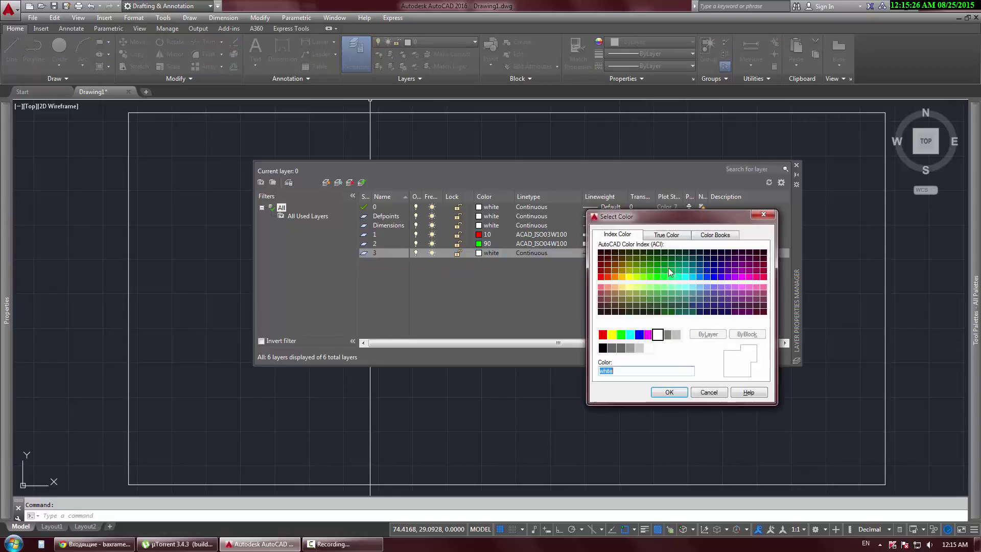
pyautogui.click(700, 277)
pyautogui.doubleClick(701, 277)
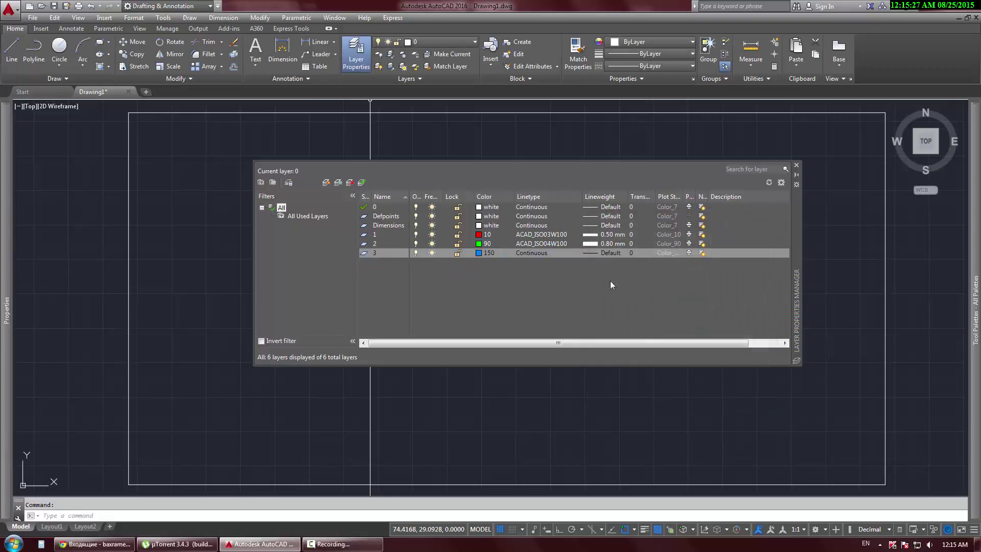
pyautogui.click(532, 254)
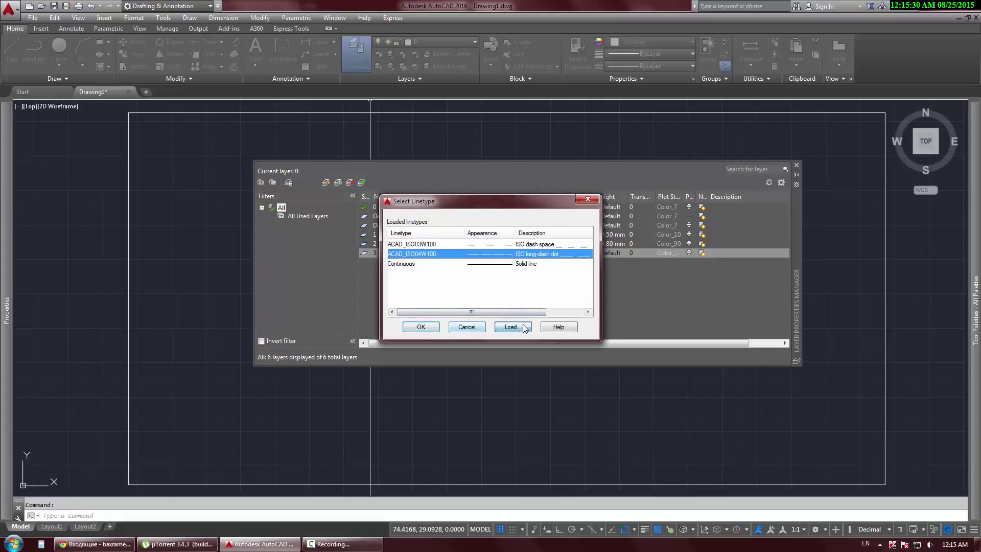
pyautogui.click(525, 328)
pyautogui.scroll(-1, 573, 263)
pyautogui.scroll(-1, 572, 262)
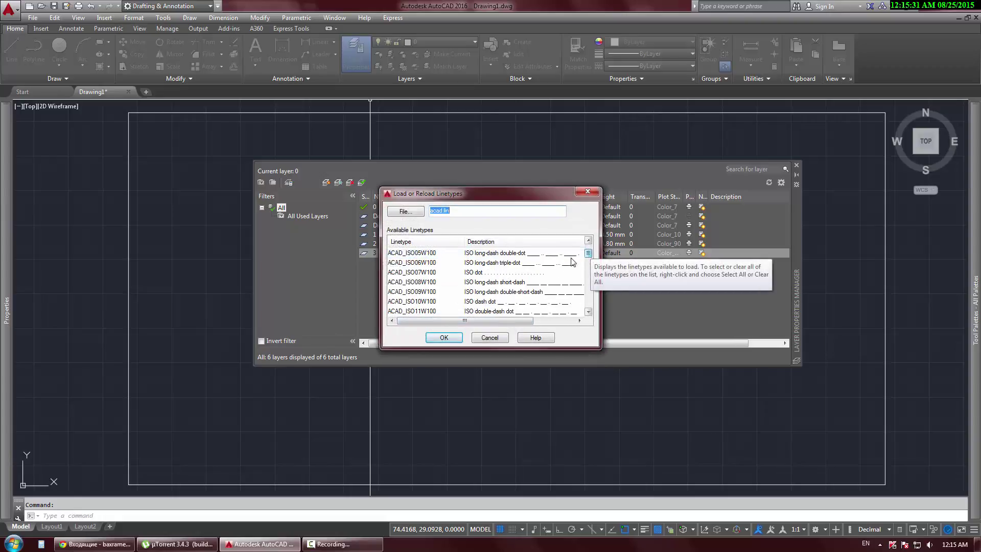
pyautogui.doubleClick(496, 272)
pyautogui.click(496, 264)
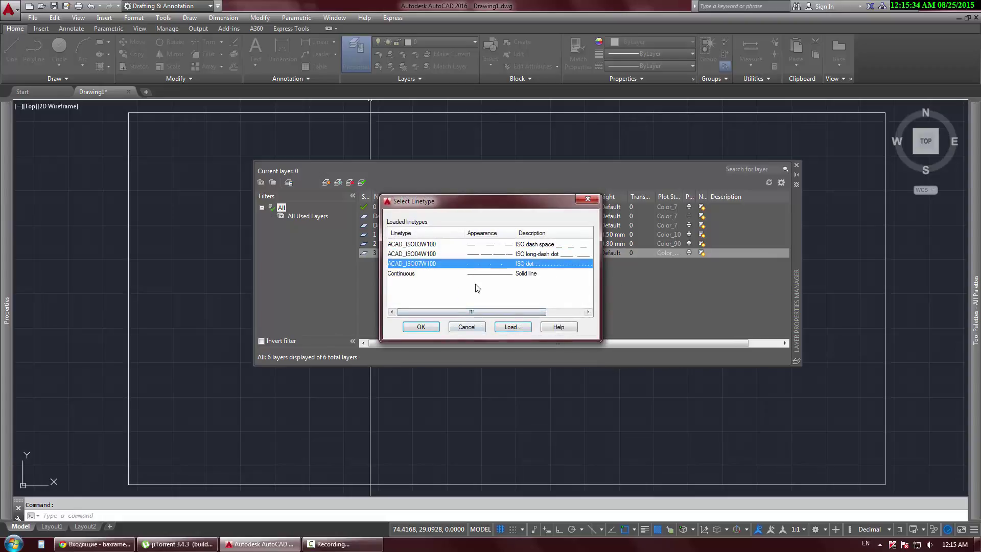
pyautogui.click(434, 327)
# - Give layer 3 a 1.40 mm lineweight and close the Layer Properties Manager
pyautogui.click(597, 253)
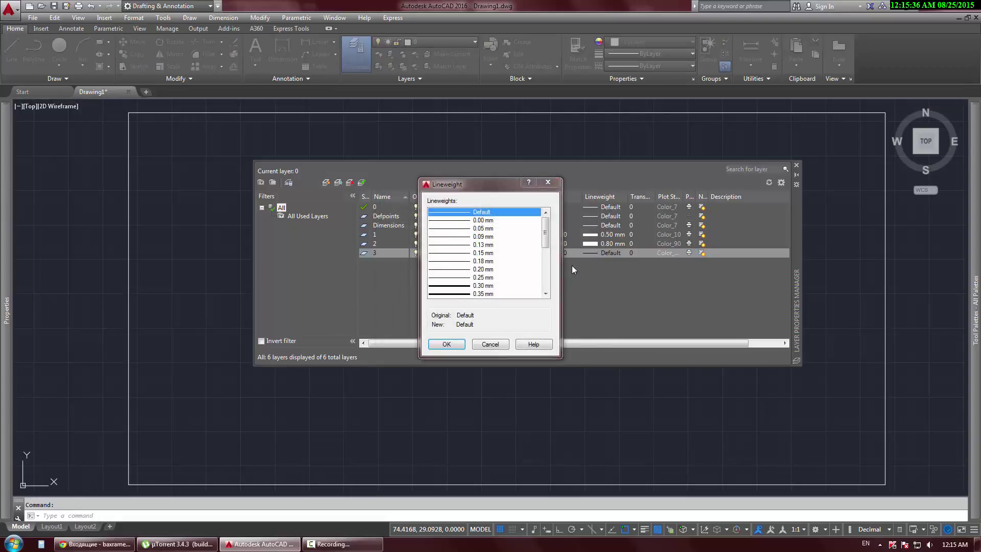
pyautogui.scroll(-5, 445, 286)
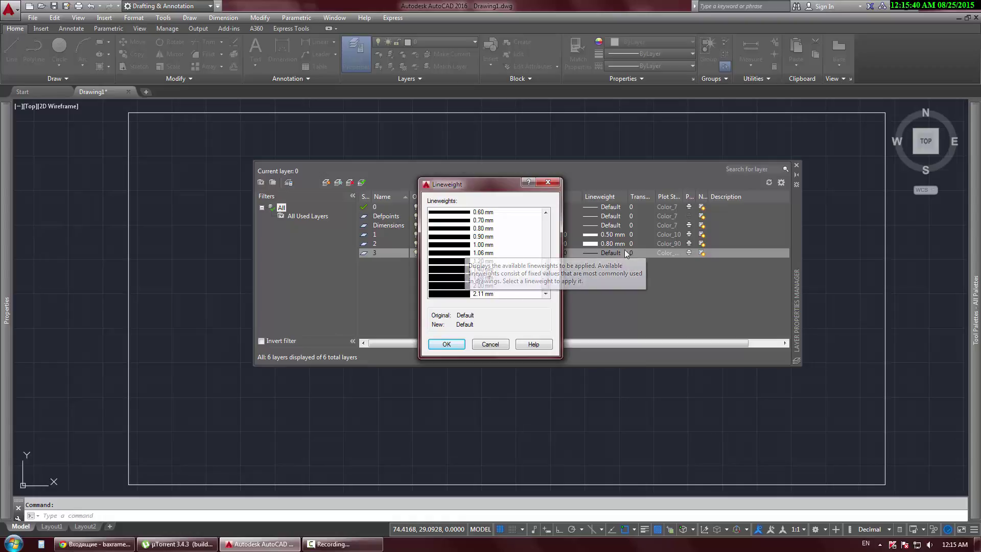
pyautogui.click(447, 269)
pyautogui.click(455, 343)
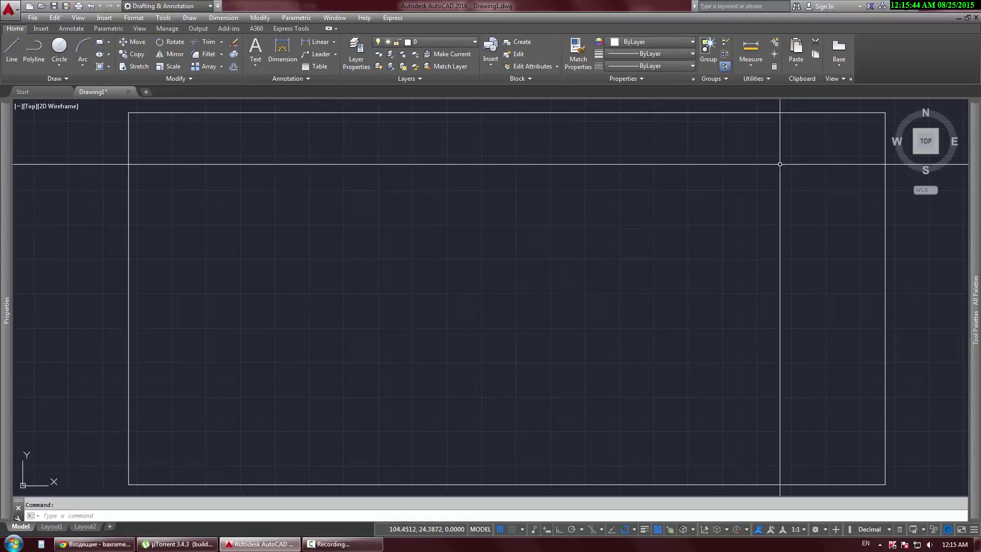
pyautogui.click(796, 165)
# - Reopen the Layer Properties Manager to check the new layers, then close it
pyautogui.moveTo(413, 229); pyautogui.dragTo(402, 227, button='middle')
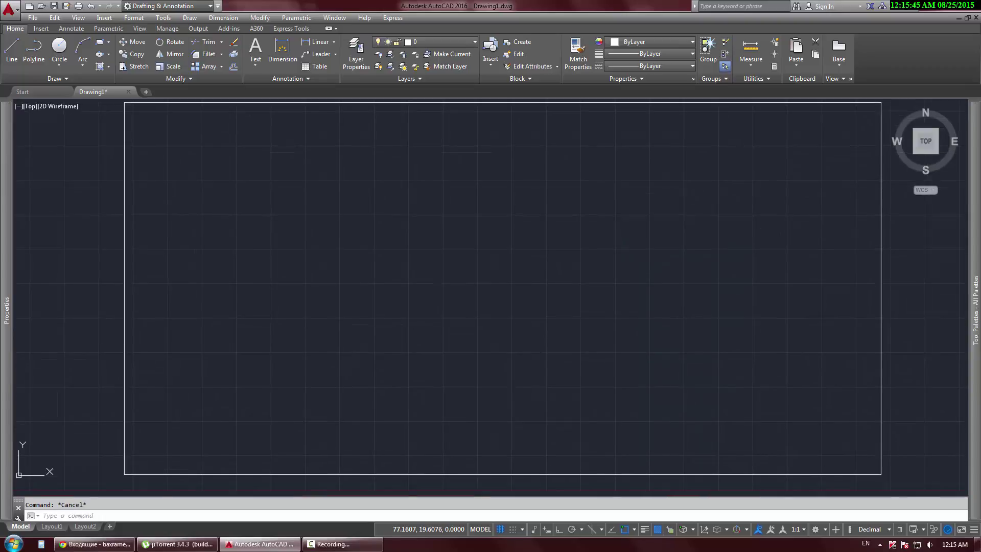
pyautogui.click(355, 54)
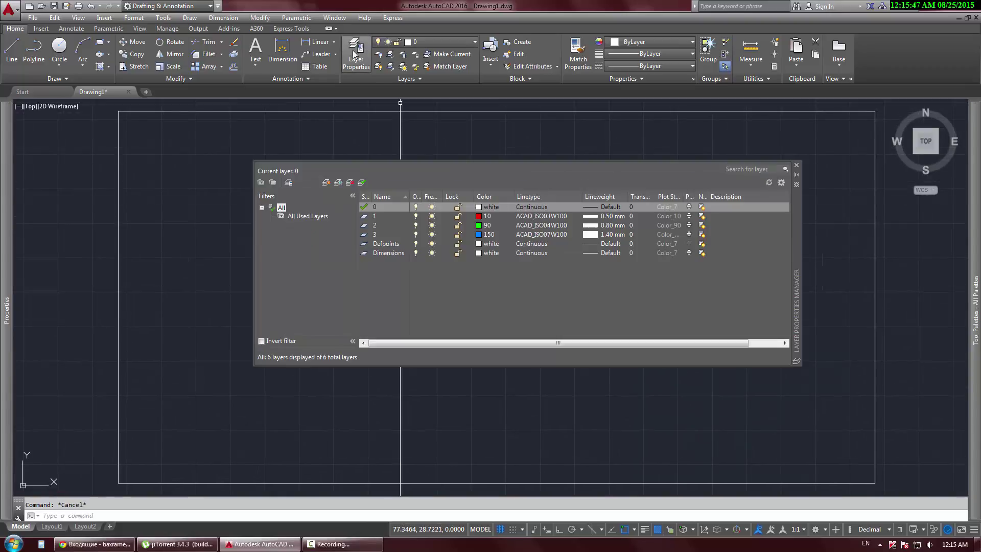
pyautogui.click(797, 166)
# - Draw a seven-point zig-zag polyline across the drawing area
pyautogui.click(34, 50)
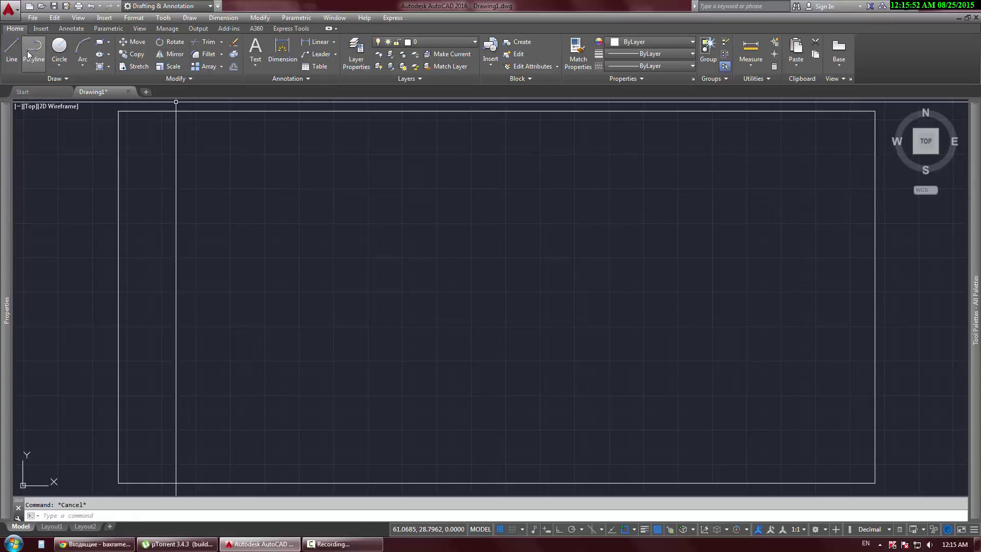
pyautogui.click(192, 351)
pyautogui.click(268, 234)
pyautogui.click(468, 291)
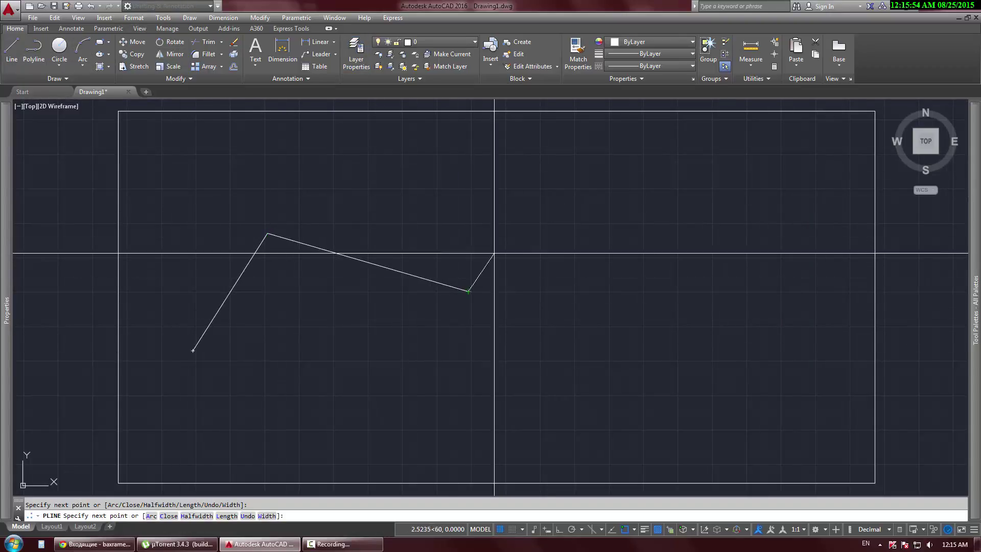
pyautogui.click(569, 227)
pyautogui.click(691, 311)
pyautogui.click(475, 422)
pyautogui.click(306, 377)
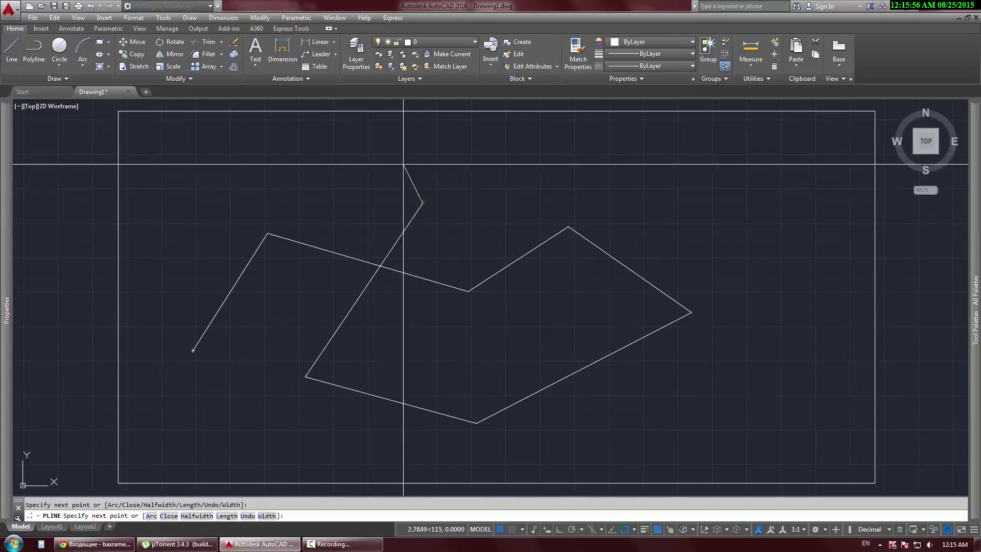
pyautogui.rightClick(404, 165)
pyautogui.click(429, 171)
# - Window-select the polyline and move it (M) down and to the left
pyautogui.click(350, 162)
pyautogui.click(285, 285)
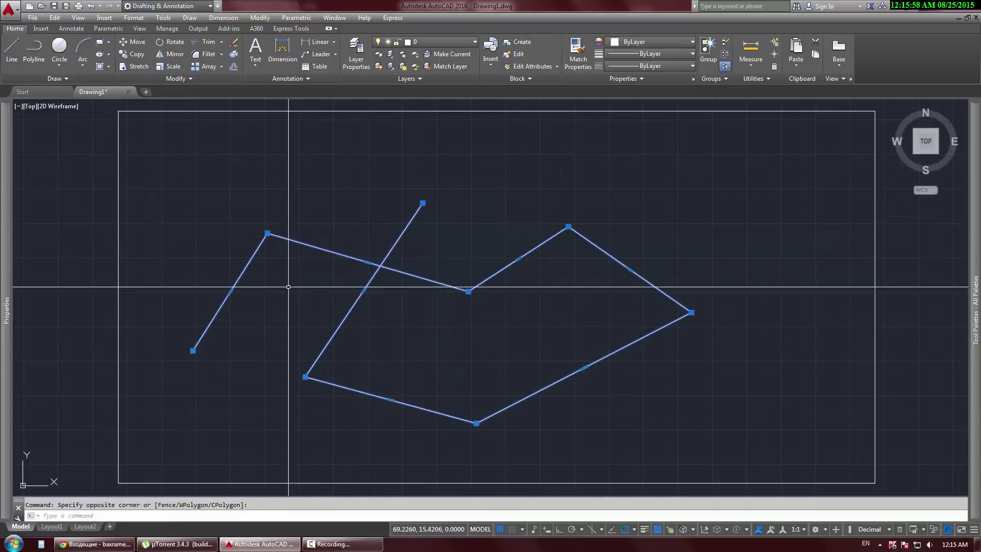
pyautogui.write('m')
pyautogui.press('Return')
pyautogui.click(519, 335)
pyautogui.click(460, 391)
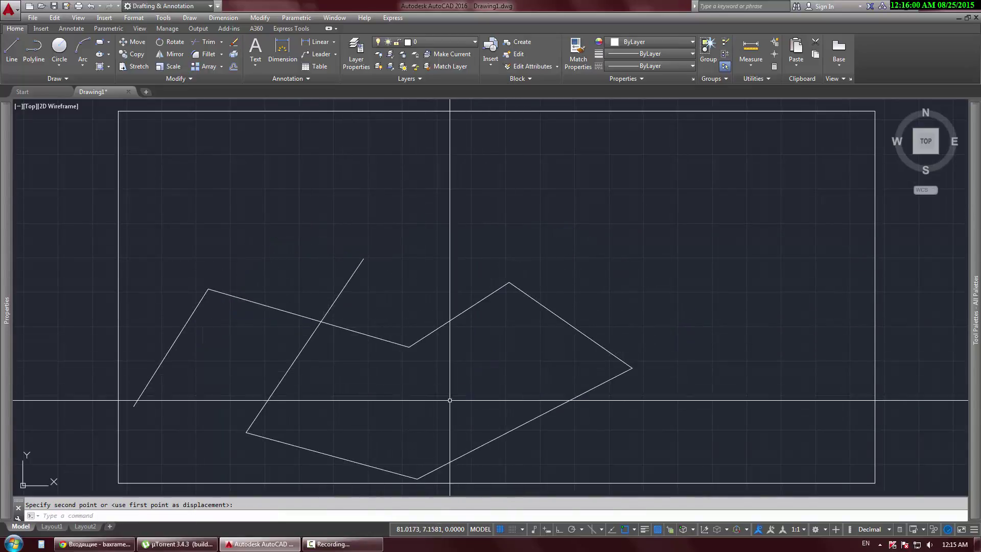
pyautogui.click(292, 278)
pyautogui.click(237, 344)
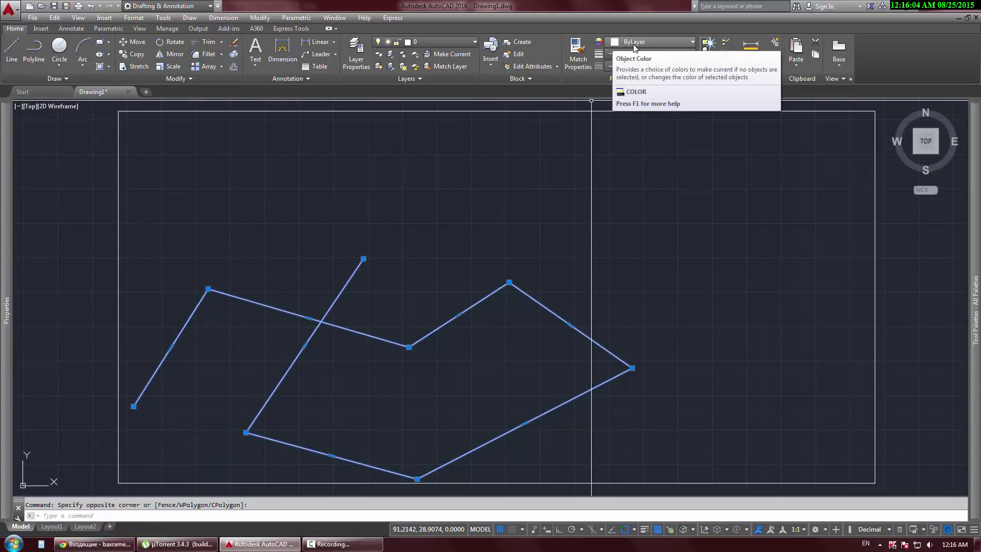
# - Leave the object colour unchanged and put all drawn lines on layer 1
pyautogui.click(681, 41)
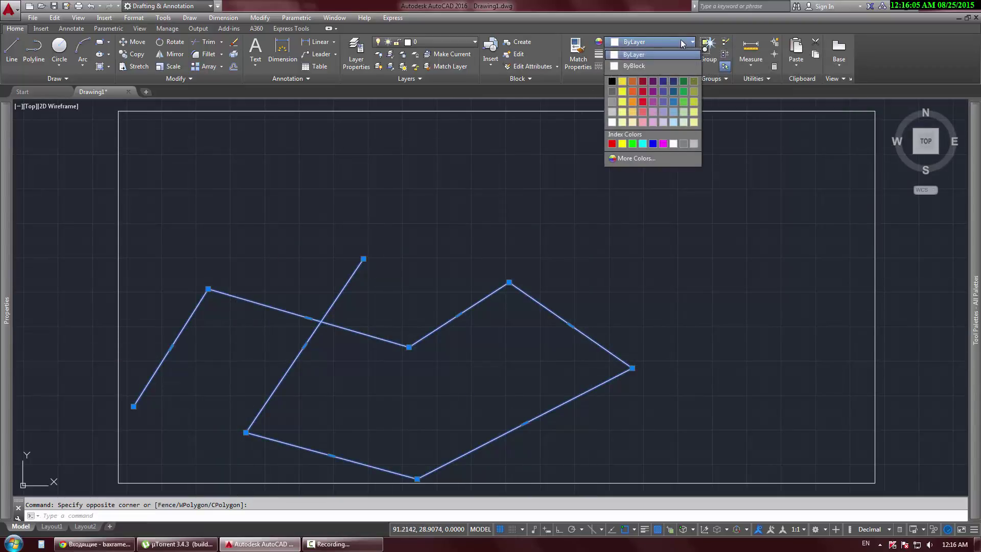
pyautogui.click(633, 57)
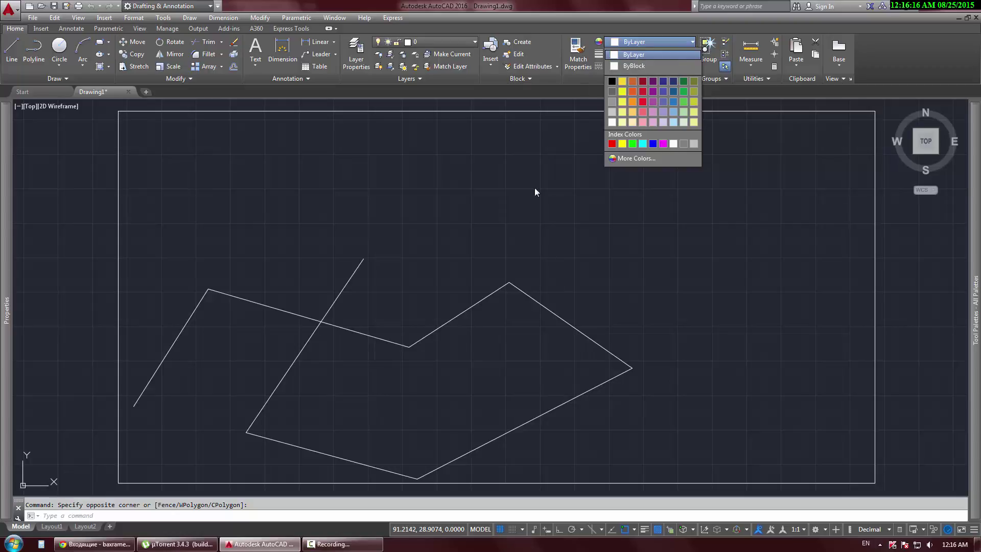
pyautogui.hotkey('ctrl', 'a')
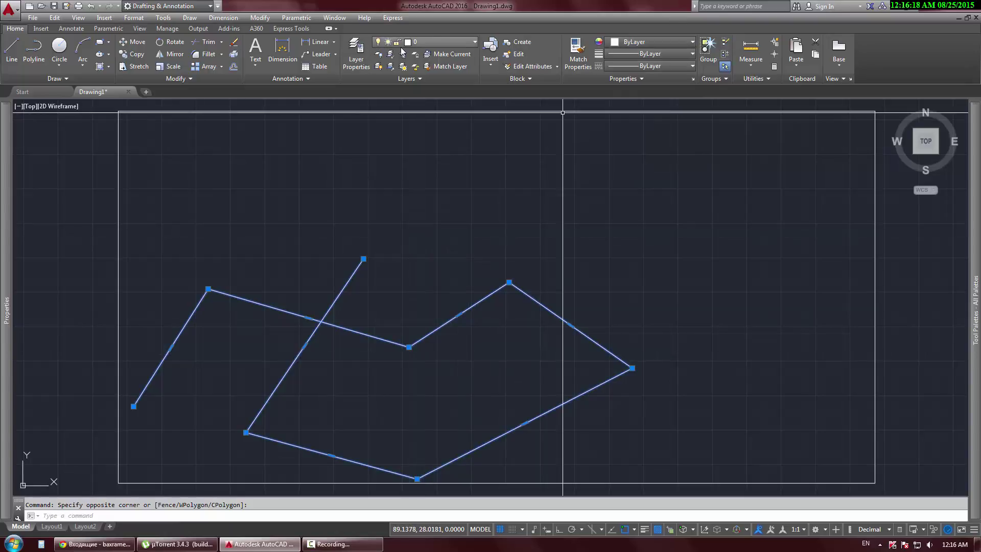
pyautogui.click(427, 42)
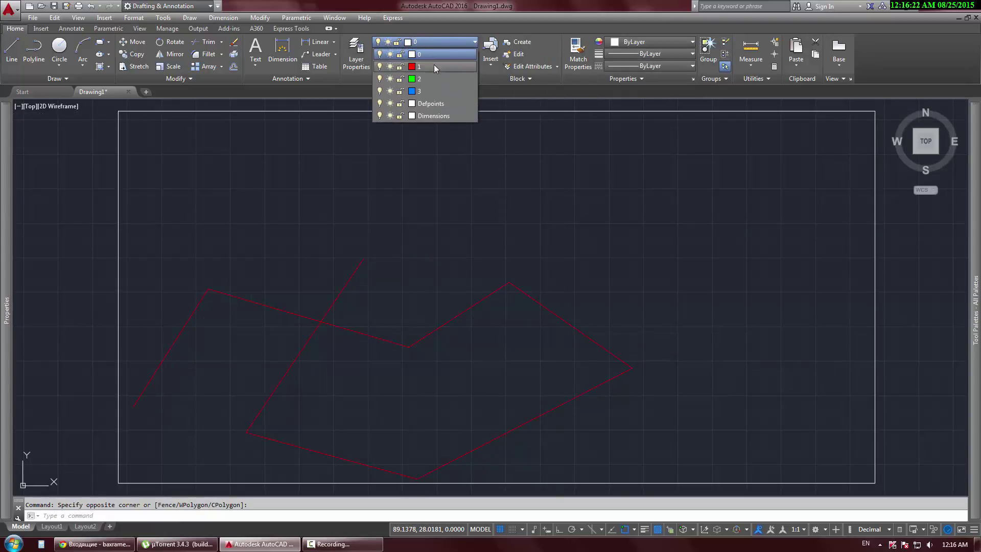
pyautogui.click(434, 65)
pyautogui.press('Escape')
# - Reselect the polyline and move it to layer 2, then to layer 3
pyautogui.click(469, 294)
pyautogui.click(439, 349)
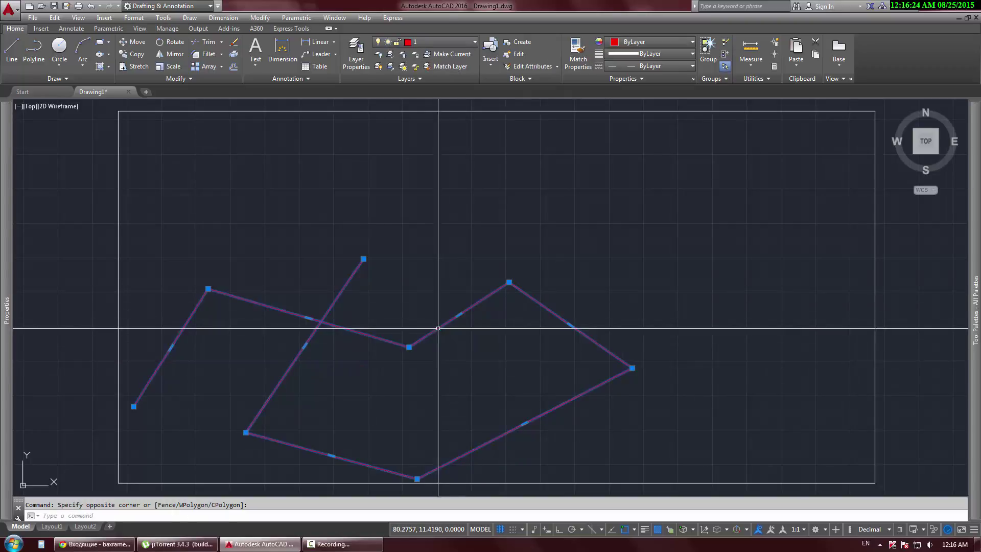
pyautogui.click(446, 41)
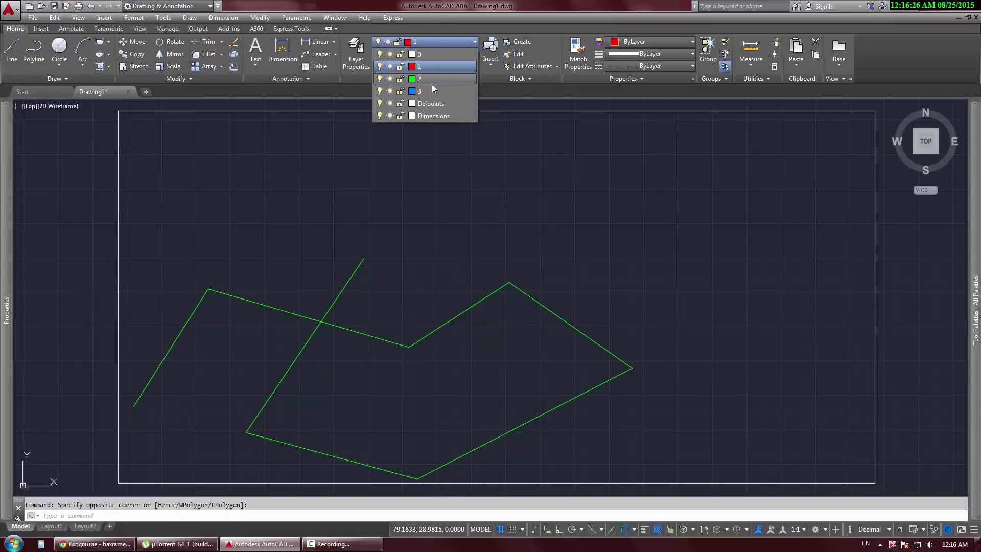
pyautogui.click(431, 85)
pyautogui.click(426, 43)
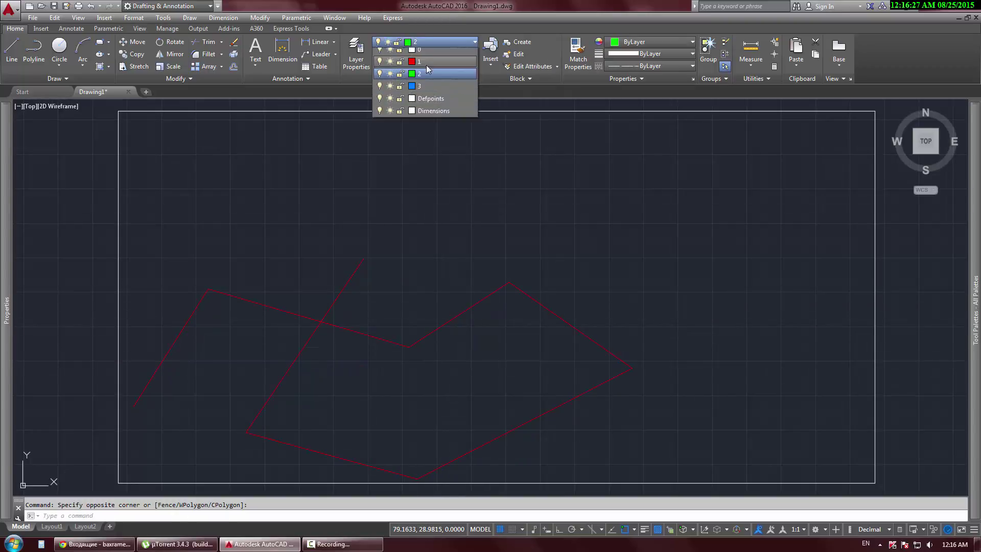
pyautogui.click(424, 91)
pyautogui.press('Escape')
# - Select the dotted polyline and set its linetype scale in Properties, ending at 0.1
pyautogui.click(271, 285)
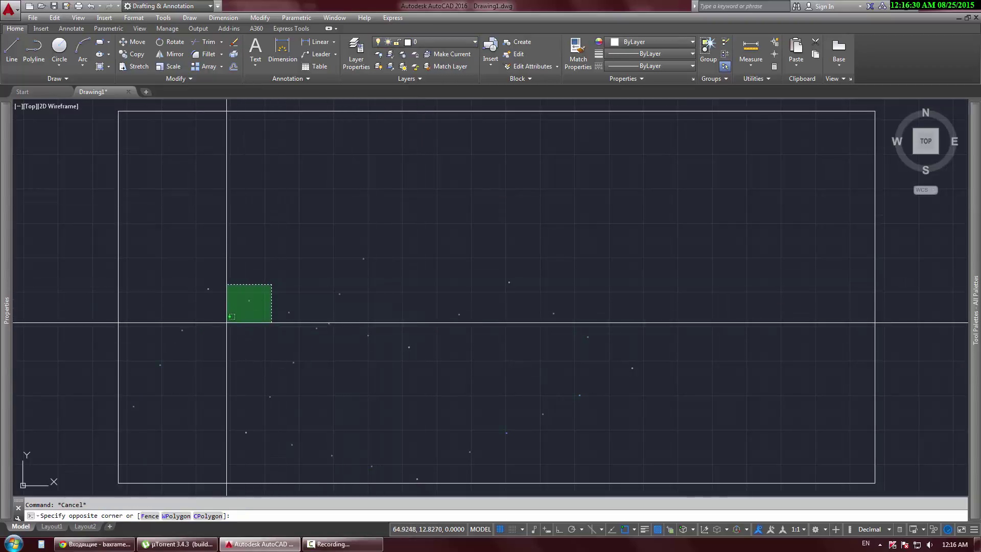
pyautogui.click(227, 323)
pyautogui.hotkey('ctrl', 'a')
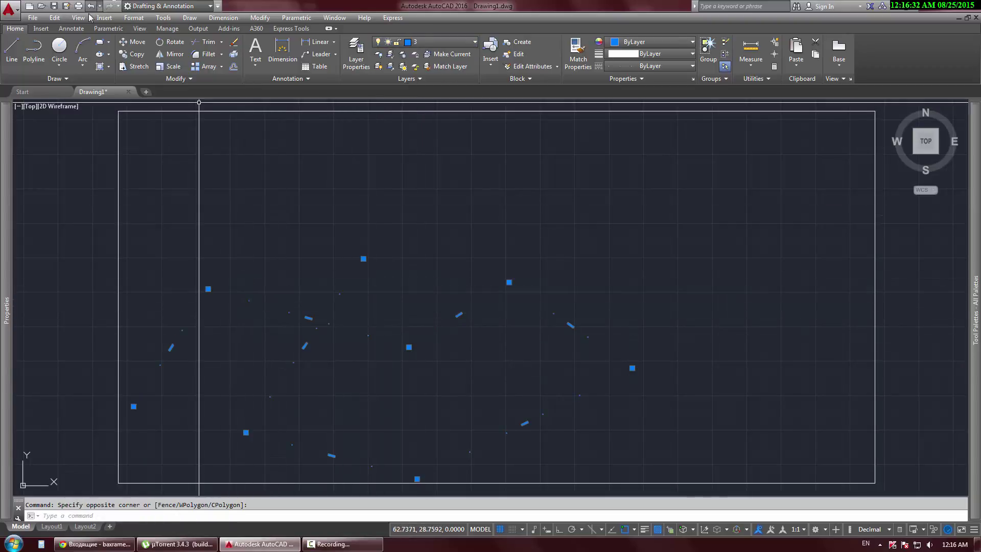
pyautogui.click(70, 29)
pyautogui.click(41, 29)
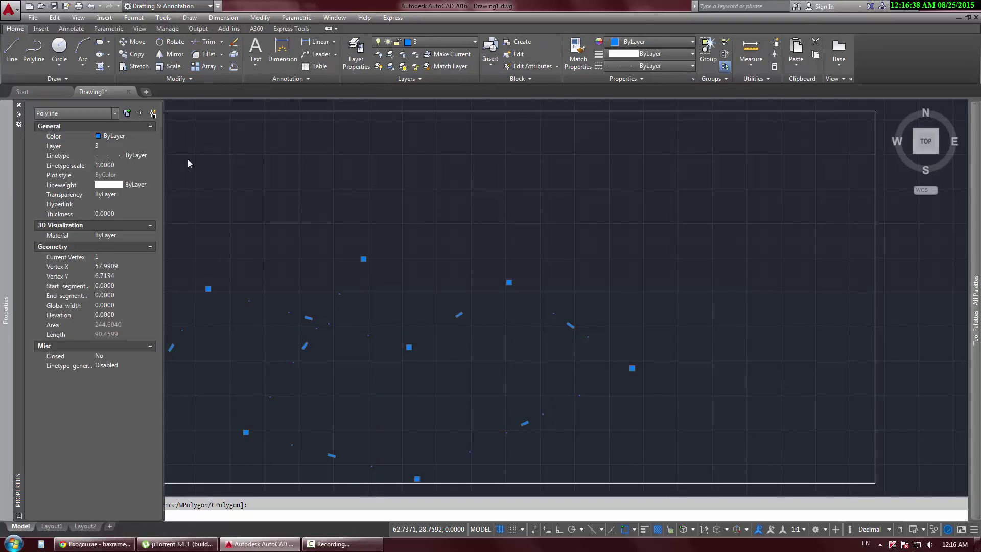
pyautogui.click(77, 167)
pyautogui.write('0.5')
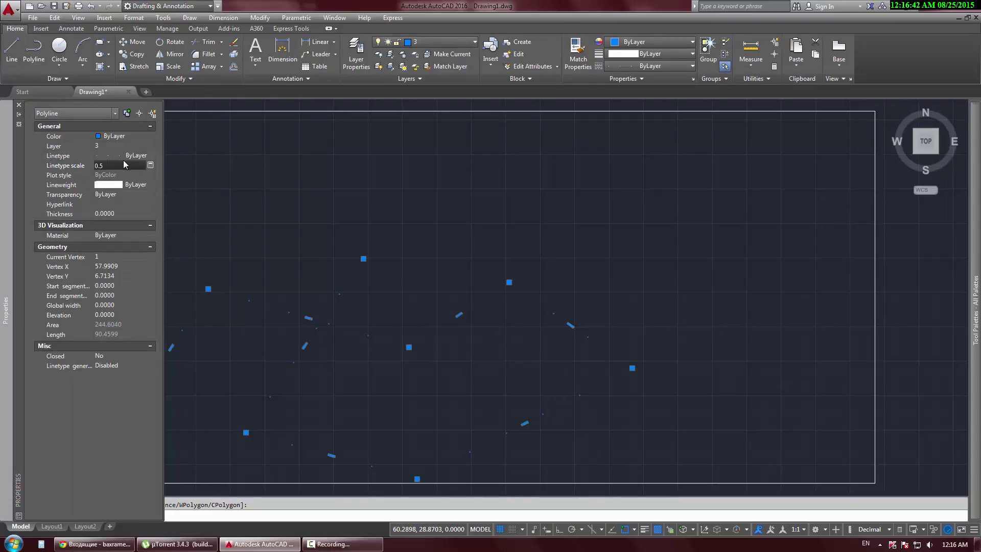
pyautogui.press('Return')
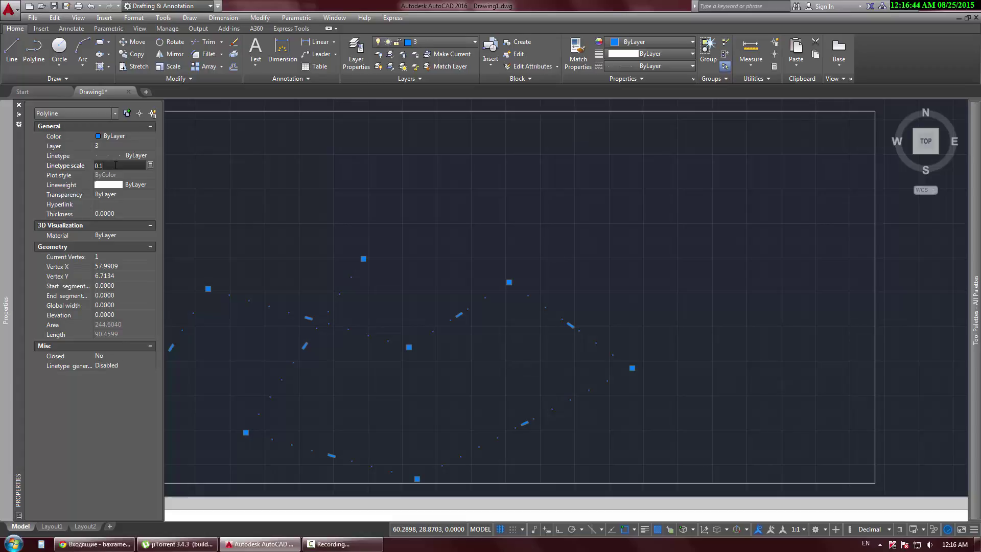
pyautogui.press('Escape')
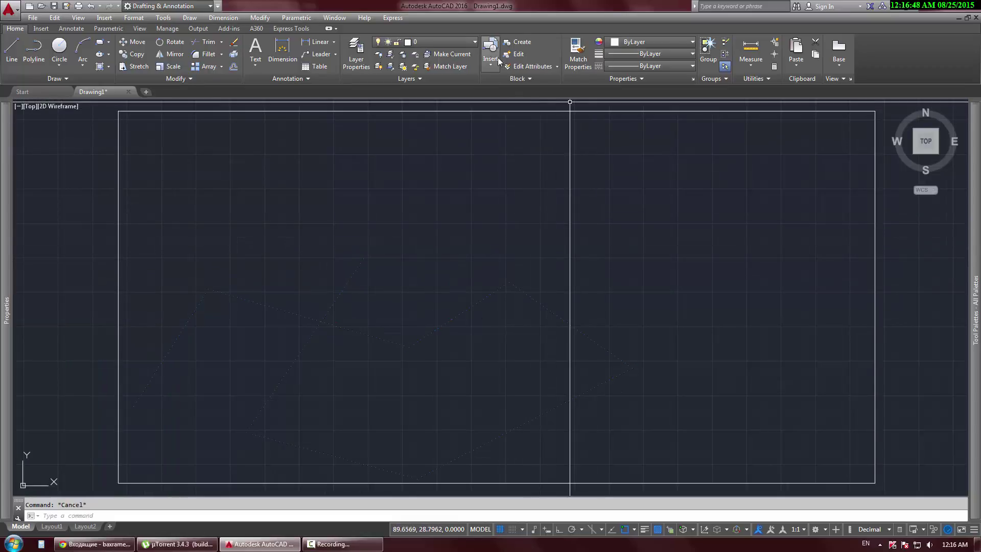
# - Clear the selection and make layer 2 the current layer
pyautogui.click(421, 48)
pyautogui.click(460, 309)
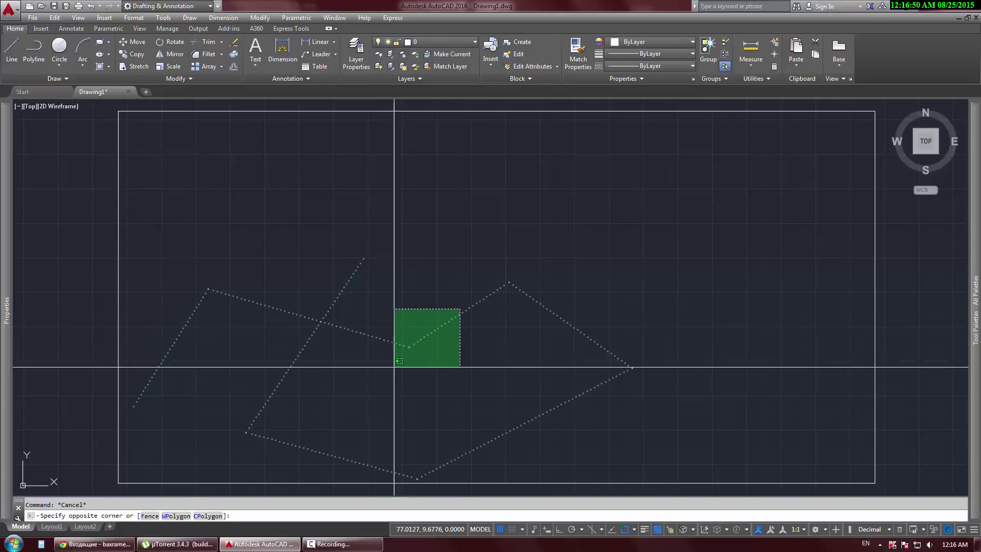
pyautogui.click(398, 332)
pyautogui.press('Escape')
pyautogui.click(434, 42)
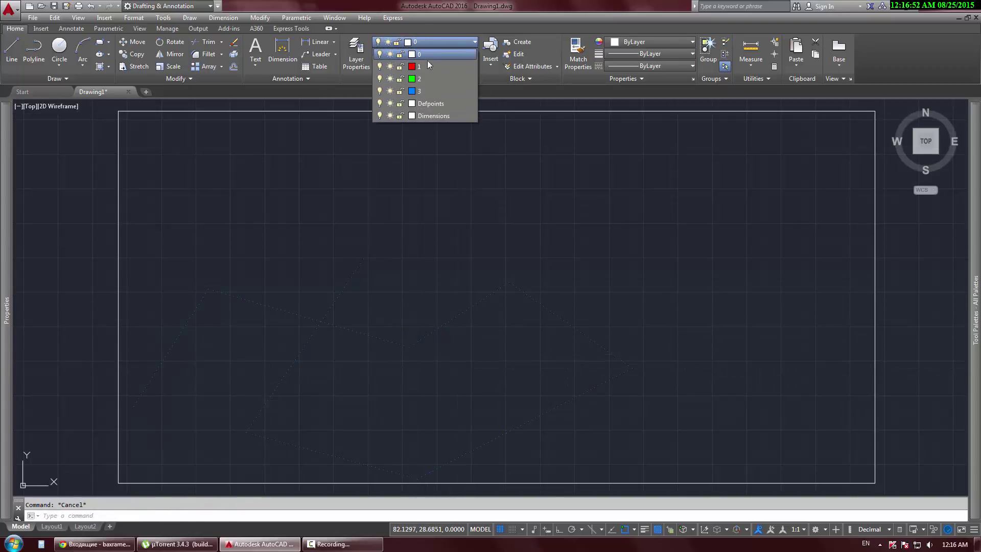
pyautogui.click(420, 79)
# - Draw a polyline with a straight segment followed by looping arcs
pyautogui.click(34, 49)
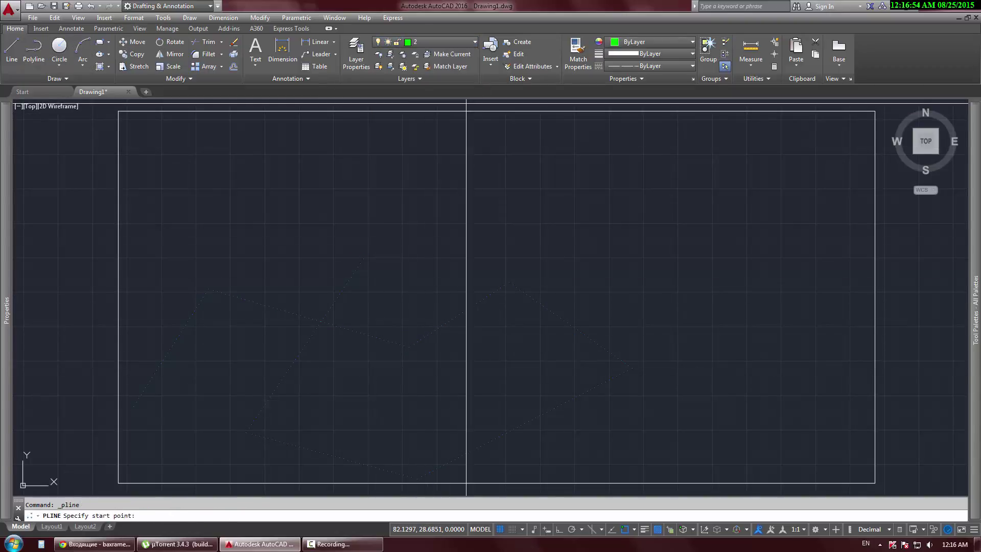
pyautogui.click(163, 206)
pyautogui.click(245, 164)
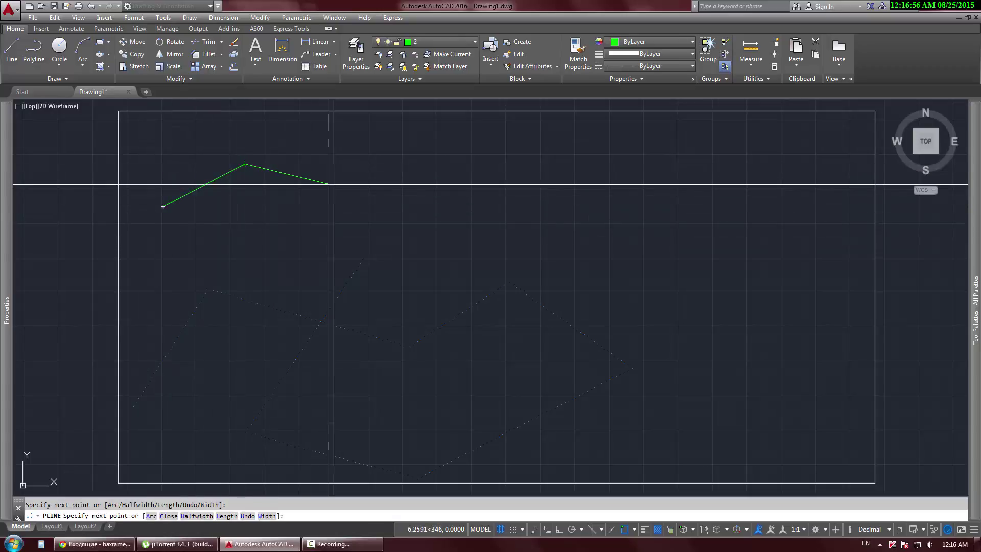
pyautogui.rightClick(330, 186)
pyautogui.click(352, 230)
pyautogui.click(360, 206)
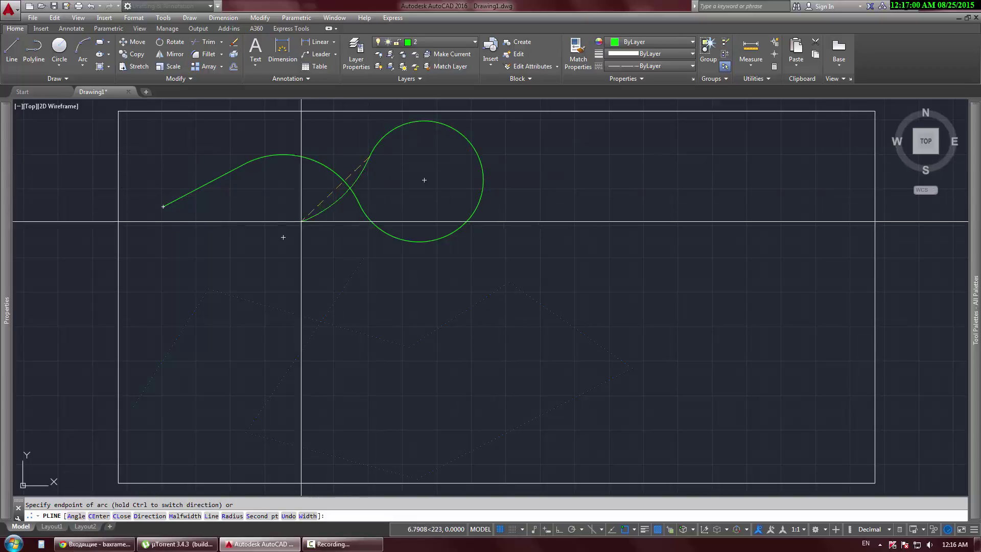
pyautogui.rightClick(203, 148)
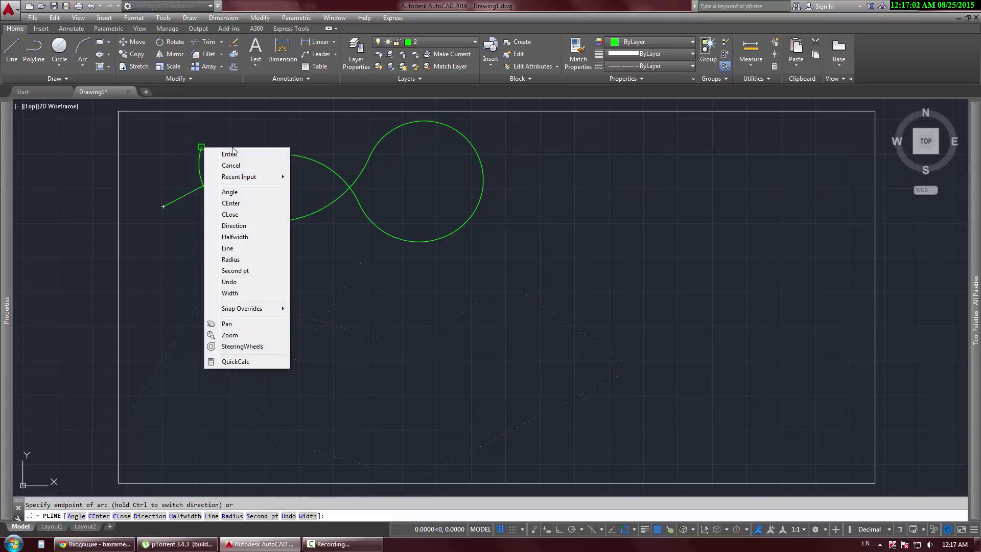
pyautogui.click(237, 153)
pyautogui.click(324, 149)
pyautogui.scroll(5, 339, 186)
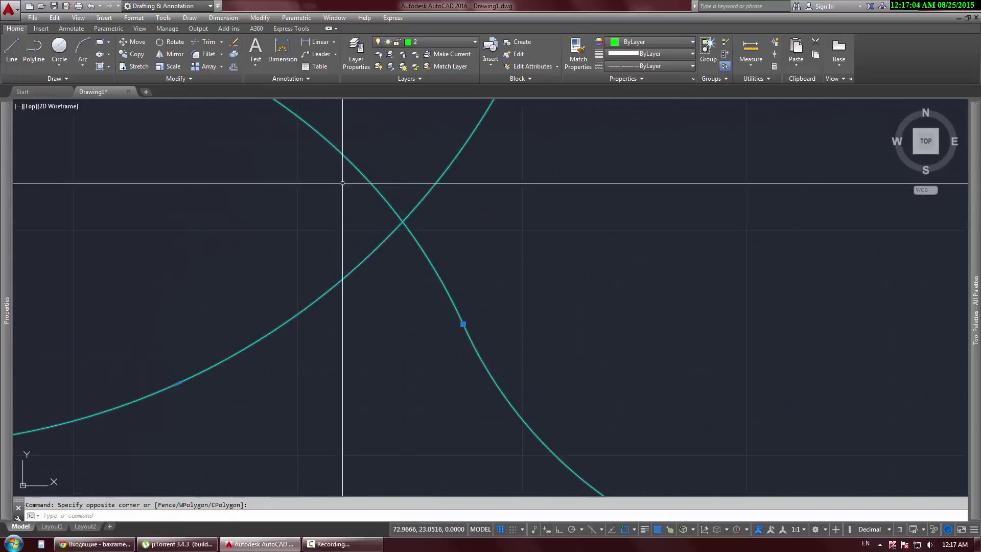
pyautogui.scroll(3, 402, 199)
pyautogui.scroll(-5, 396, 212)
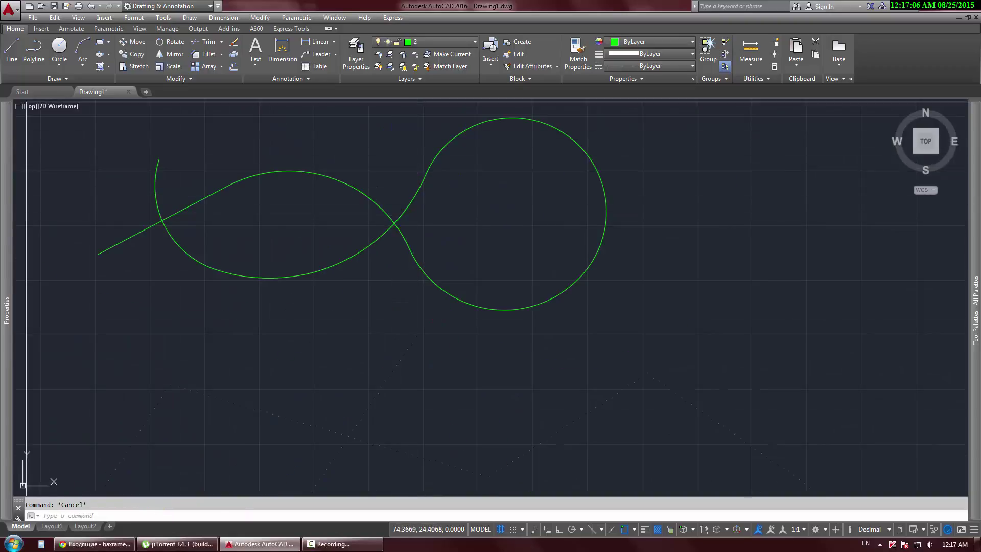
pyautogui.press('Escape')
# - Confirm the ISO long-dash dot linetype for layer 2 in the Layer Properties Manager
pyautogui.click(357, 57)
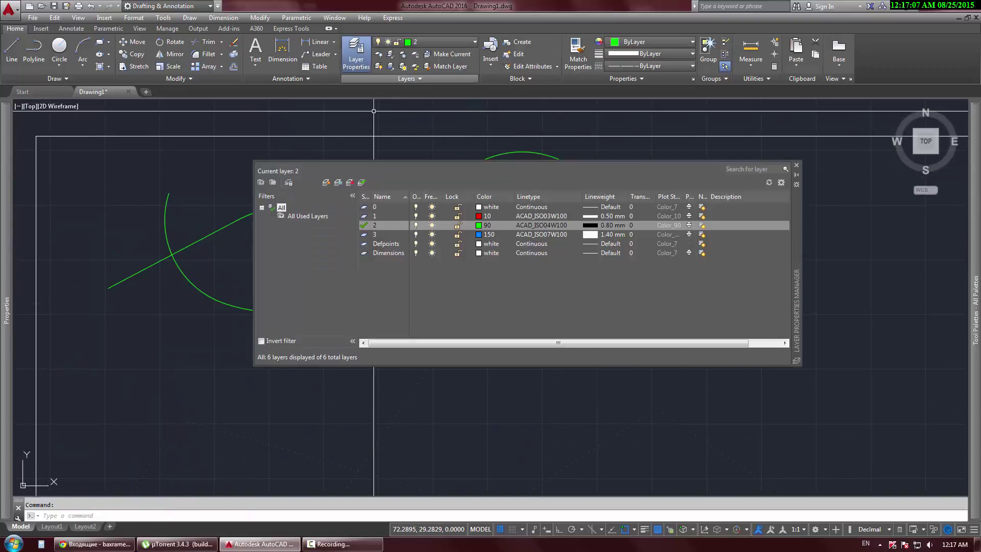
pyautogui.click(532, 224)
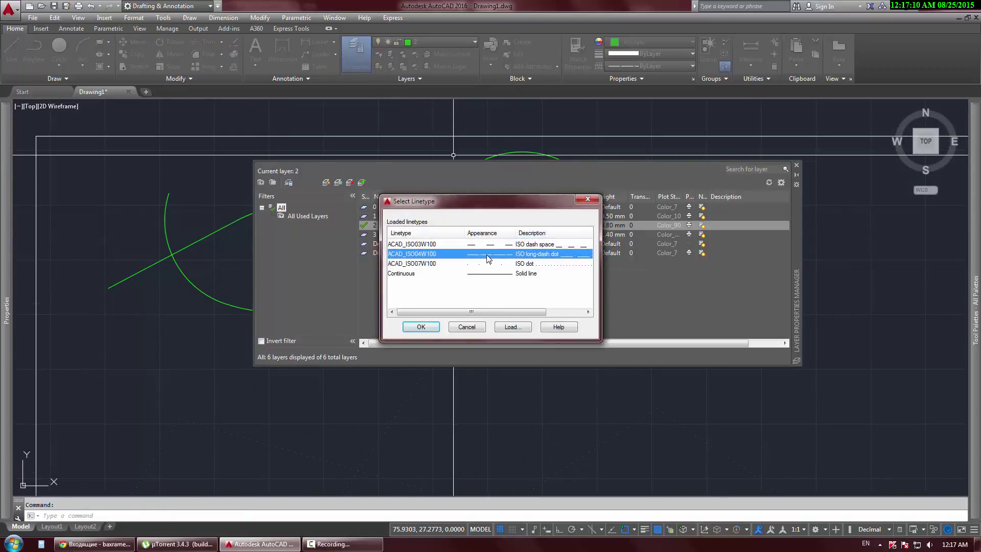
pyautogui.click(421, 327)
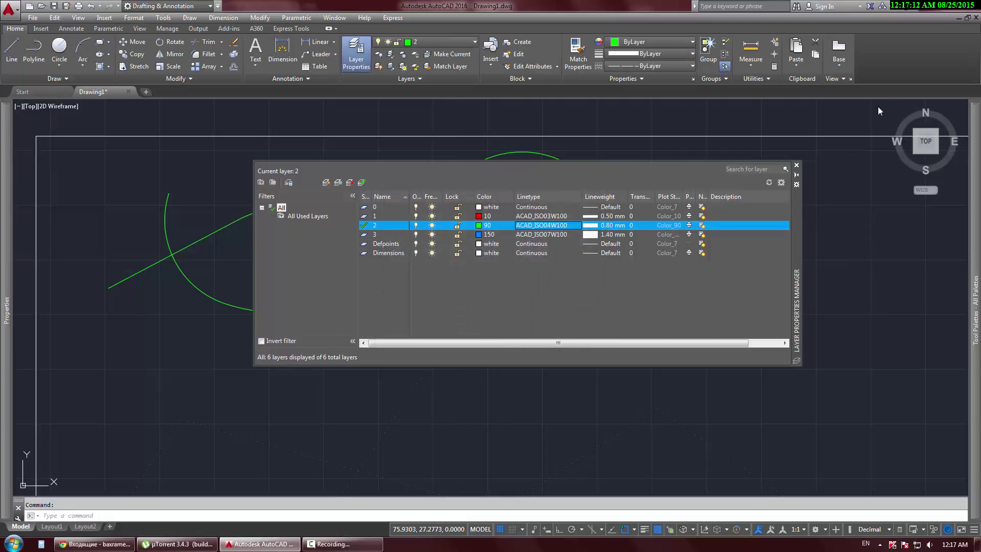
pyautogui.click(797, 166)
# - Set the green figure-eight polyline's linetype scale to 0.04
pyautogui.click(361, 192)
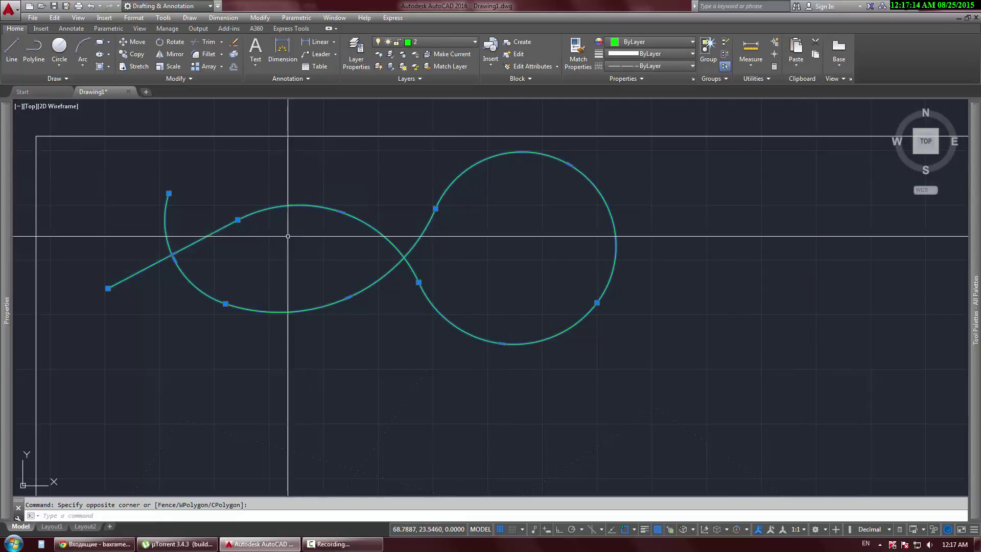
pyautogui.click(169, 214)
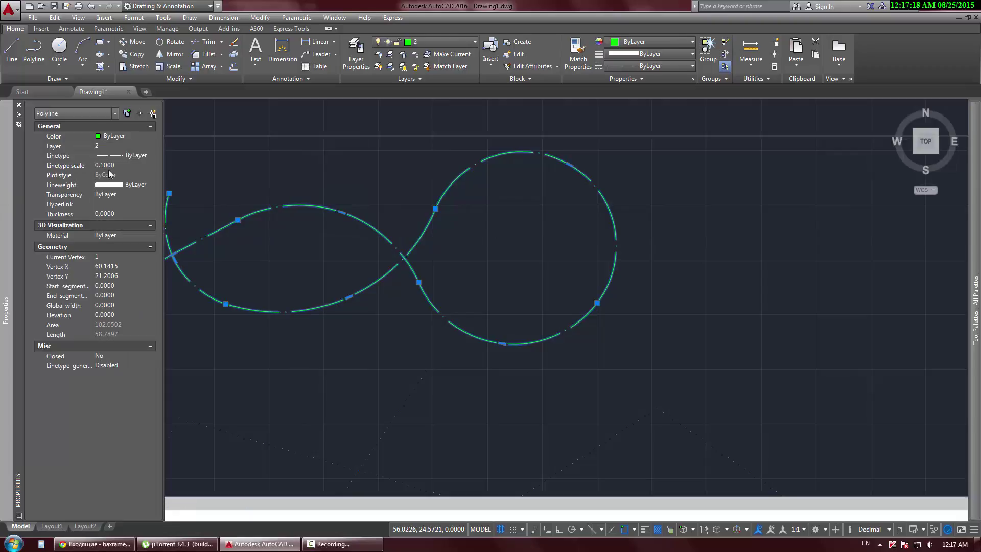
pyautogui.click(107, 166)
pyautogui.write('04')
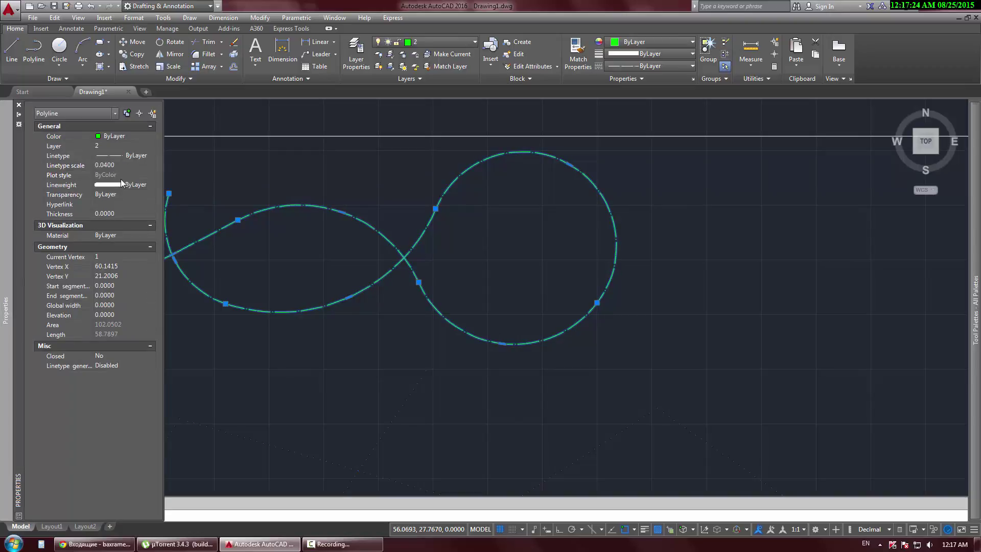
pyautogui.press('Escape')
pyautogui.hotkey('ctrl', '1')
# - Pan and zoom out to show the whole drawing, then open the Layer dropdown
pyautogui.scroll(2, 443, 241)
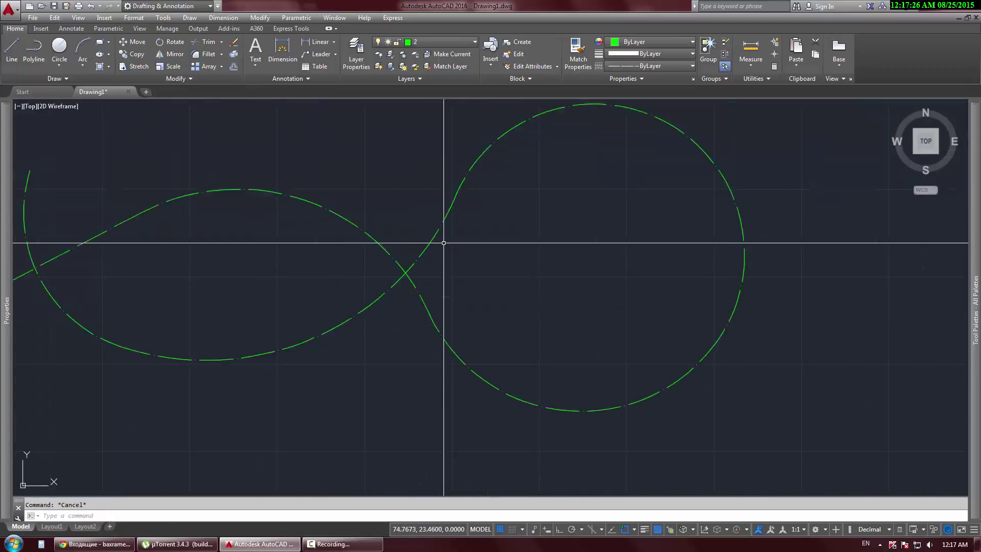
pyautogui.scroll(-2, 444, 243)
pyautogui.click(535, 222)
pyautogui.press('Escape')
pyautogui.moveTo(675, 291); pyautogui.dragTo(580, 313, button='middle')
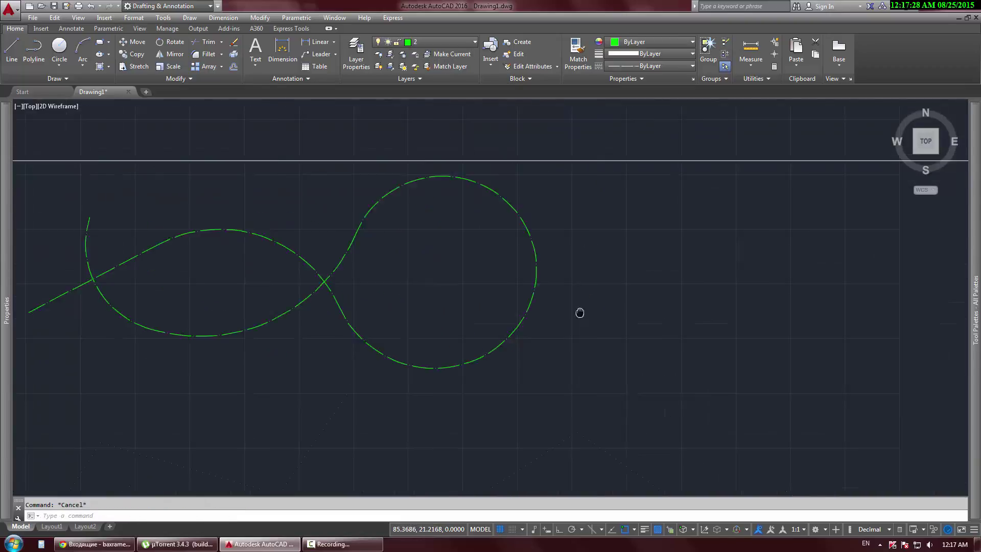
pyautogui.scroll(-4, 534, 312)
pyautogui.click(434, 42)
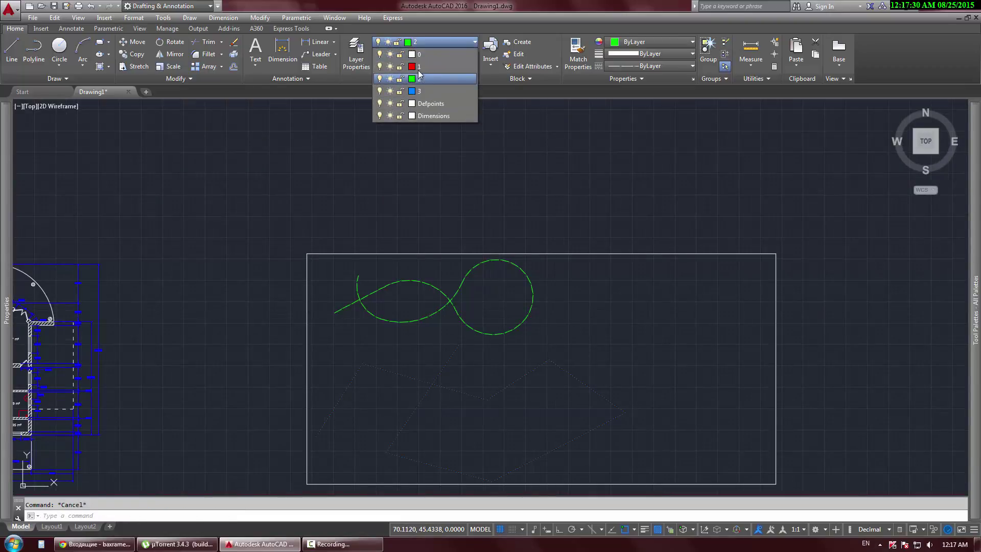
# - Make layer 1 current and draw a five-point zig-zag polyline on it
pyautogui.click(419, 67)
pyautogui.moveTo(574, 266); pyautogui.dragTo(412, 248, button='middle')
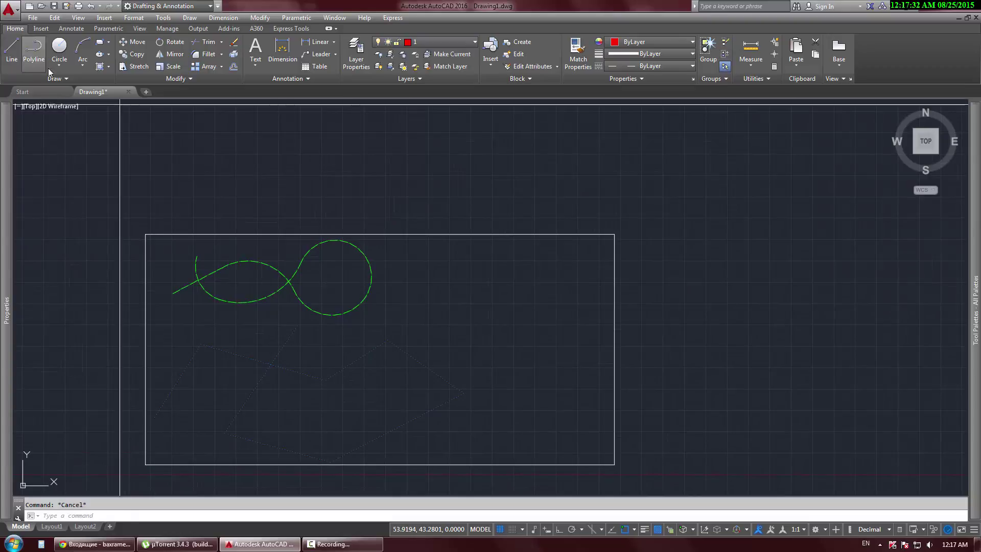
pyautogui.click(33, 51)
pyautogui.click(405, 314)
pyautogui.click(484, 278)
pyautogui.click(532, 341)
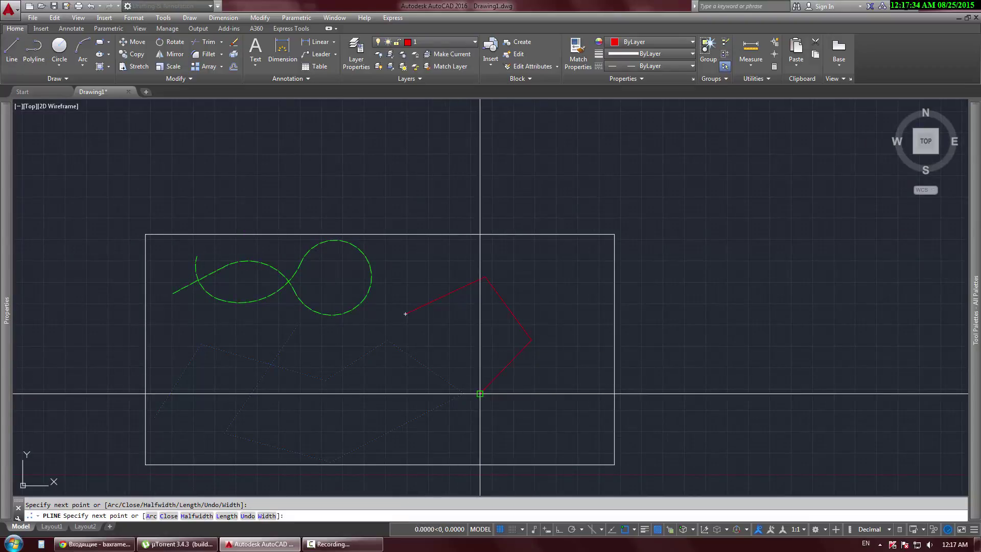
pyautogui.click(536, 443)
pyautogui.click(566, 319)
pyautogui.rightClick(466, 299)
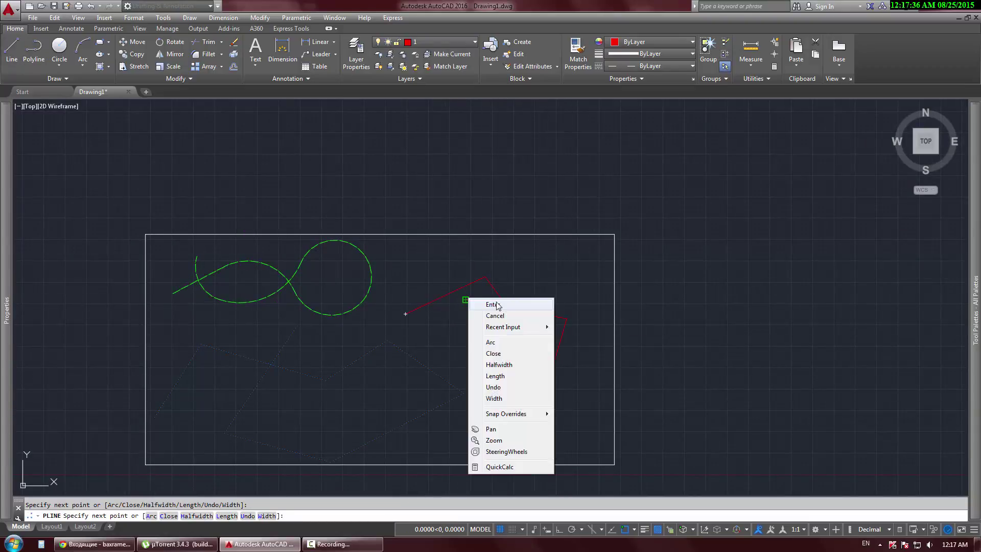
pyautogui.click(491, 304)
# - Give the new red polyline a linetype scale of 0.05 in Properties
pyautogui.scroll(5, 491, 301)
pyautogui.scroll(-5, 504, 296)
pyautogui.click(504, 296)
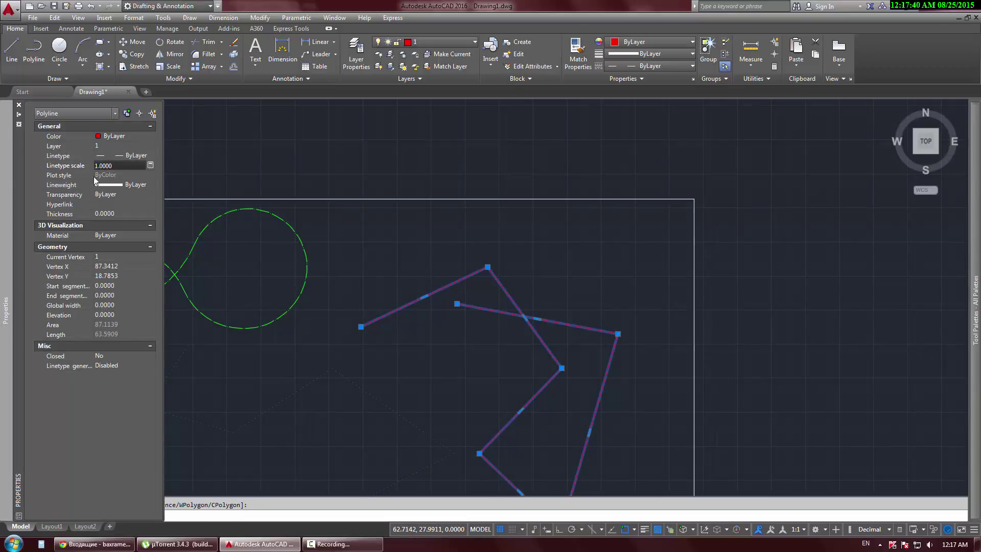
pyautogui.rightClick(534, 306)
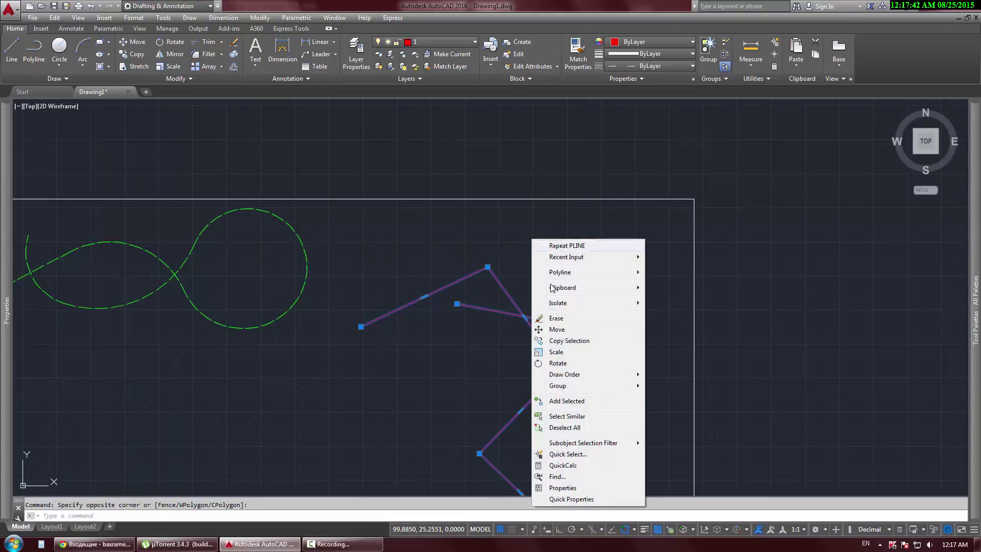
pyautogui.click(592, 489)
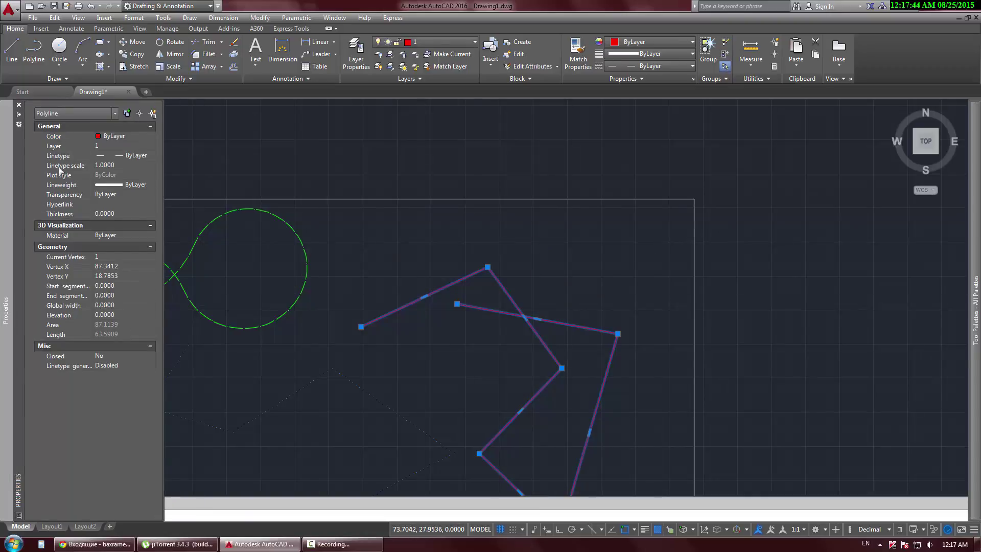
pyautogui.click(109, 165)
pyautogui.write('0')
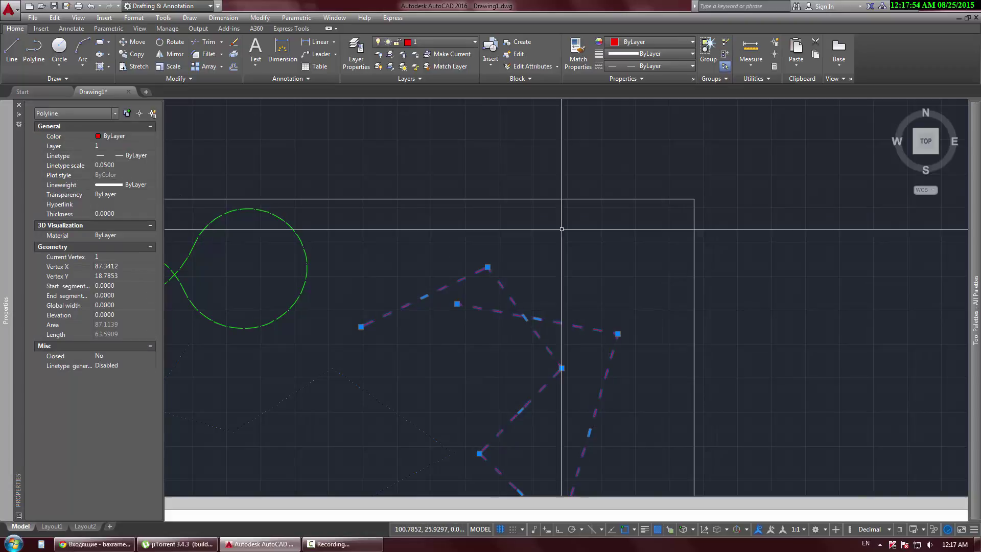
pyautogui.press('Escape')
pyautogui.hotkey('ctrl', '1')
pyautogui.moveTo(499, 301); pyautogui.dragTo(667, 215, button='middle')
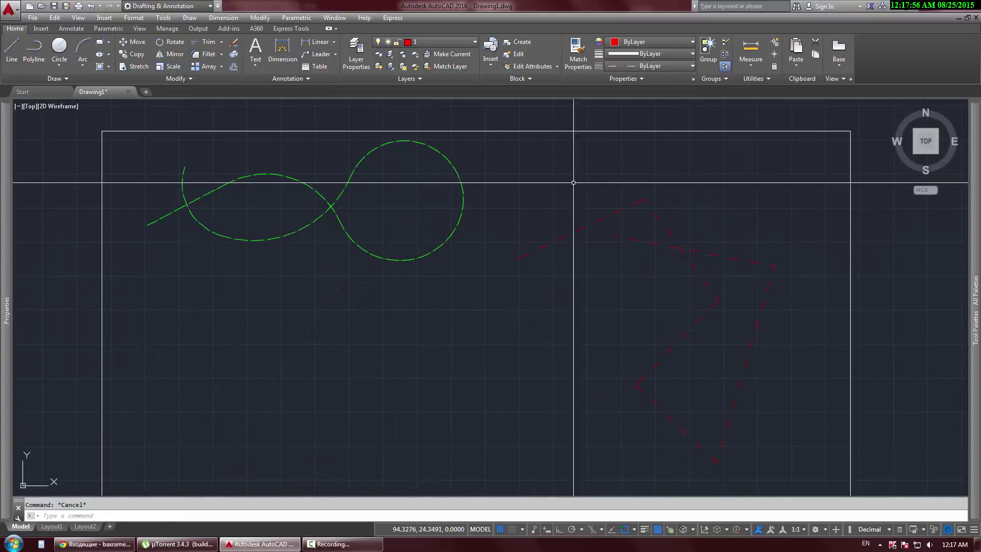
pyautogui.click(513, 183)
pyautogui.click(429, 167)
pyautogui.click(625, 48)
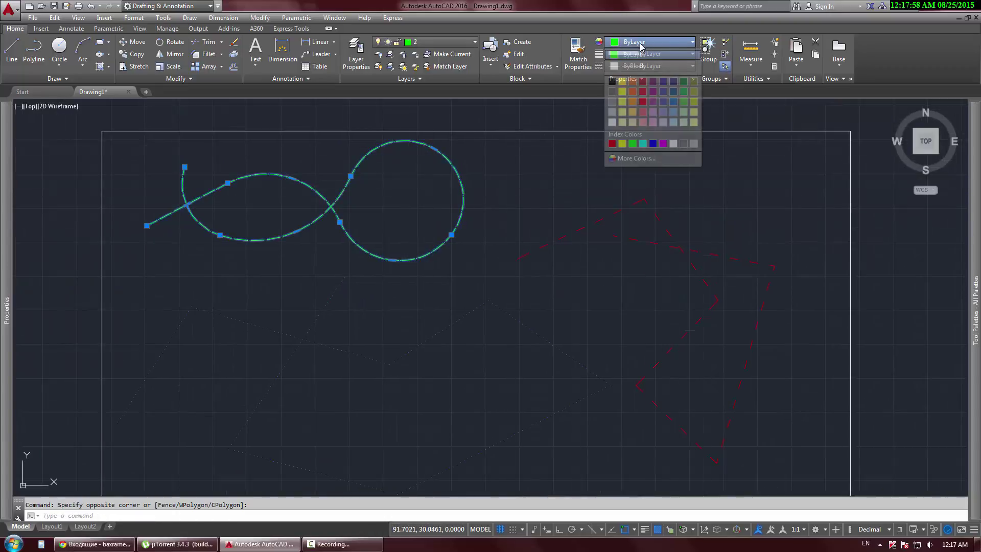
pyautogui.click(639, 61)
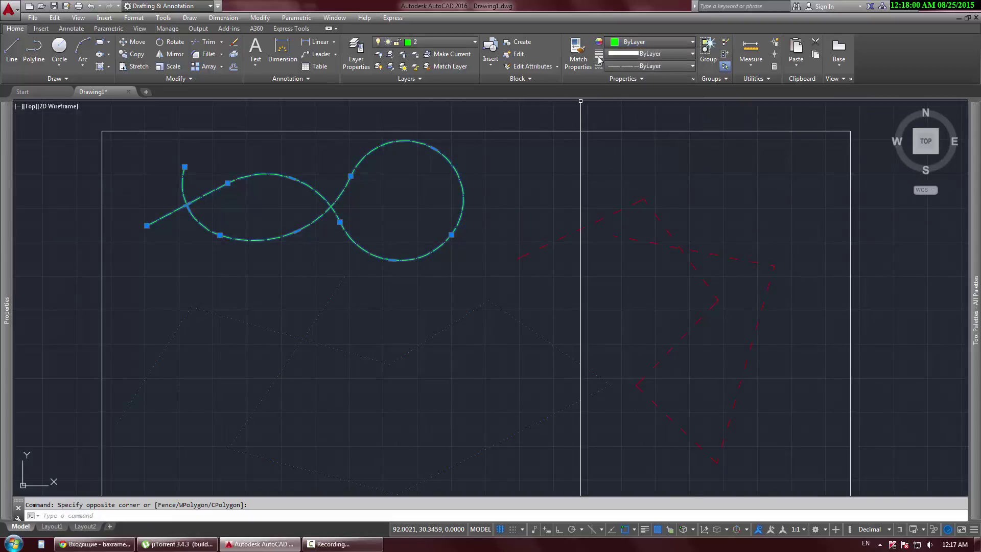
pyautogui.click(649, 54)
pyautogui.click(631, 78)
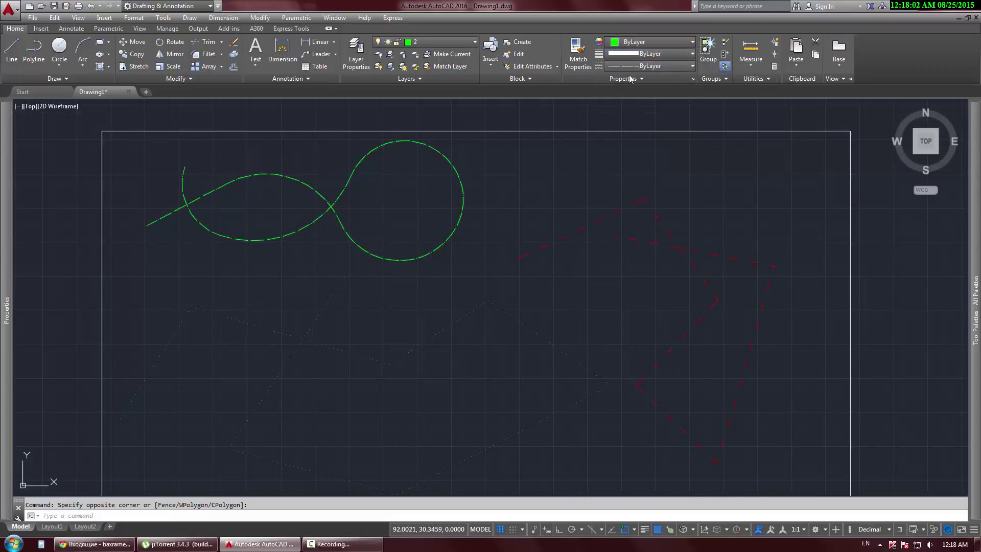
pyautogui.click(626, 66)
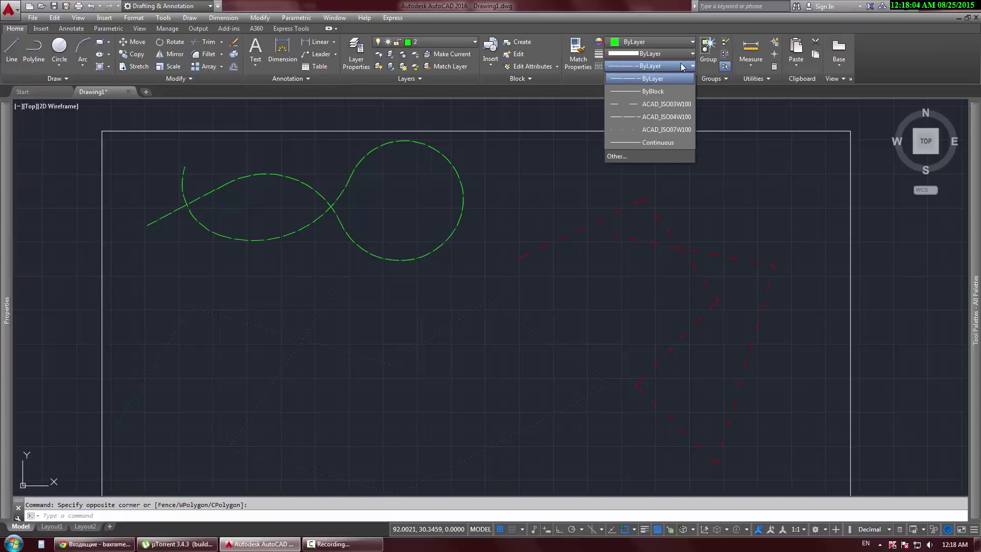
pyautogui.click(659, 80)
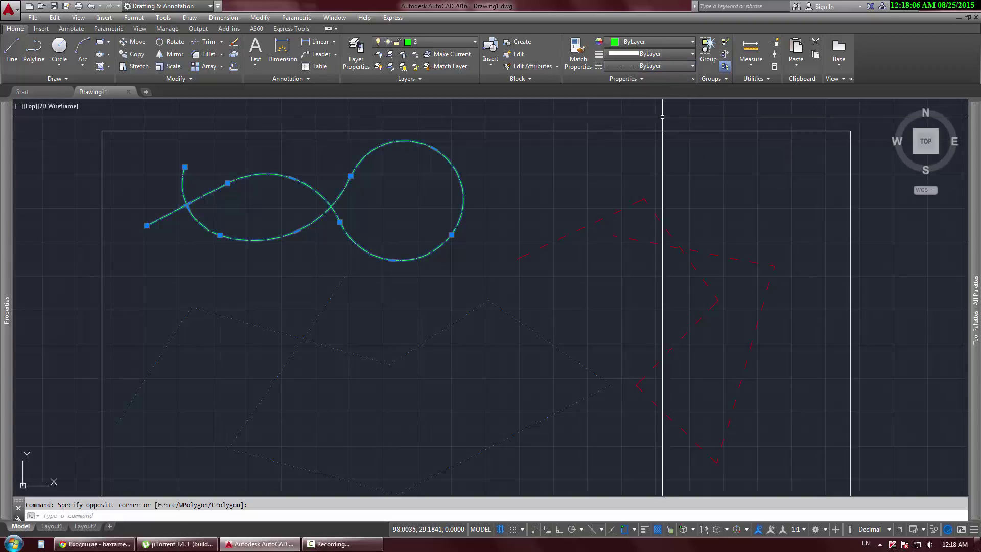
pyautogui.press('Escape')
pyautogui.click(504, 149)
pyautogui.click(432, 148)
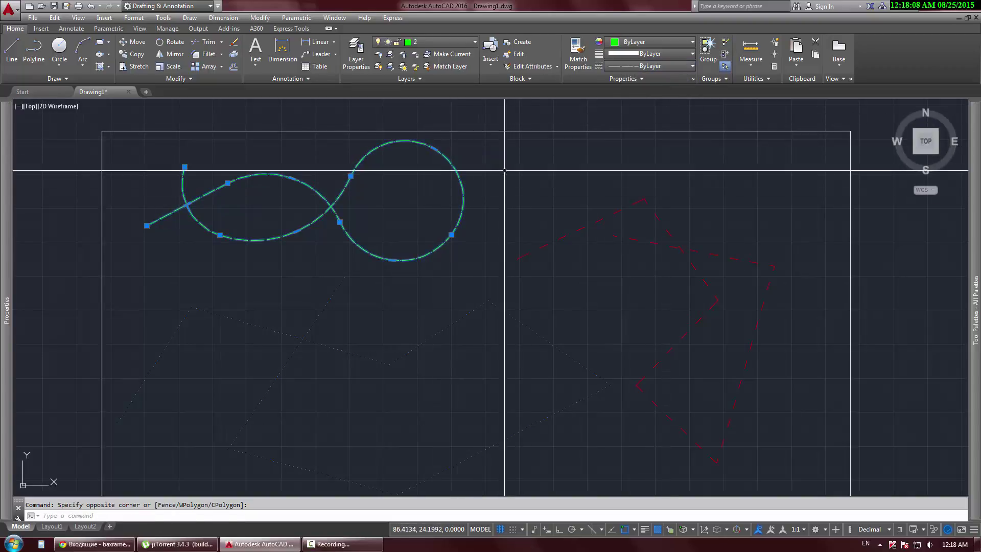
pyautogui.click(431, 41)
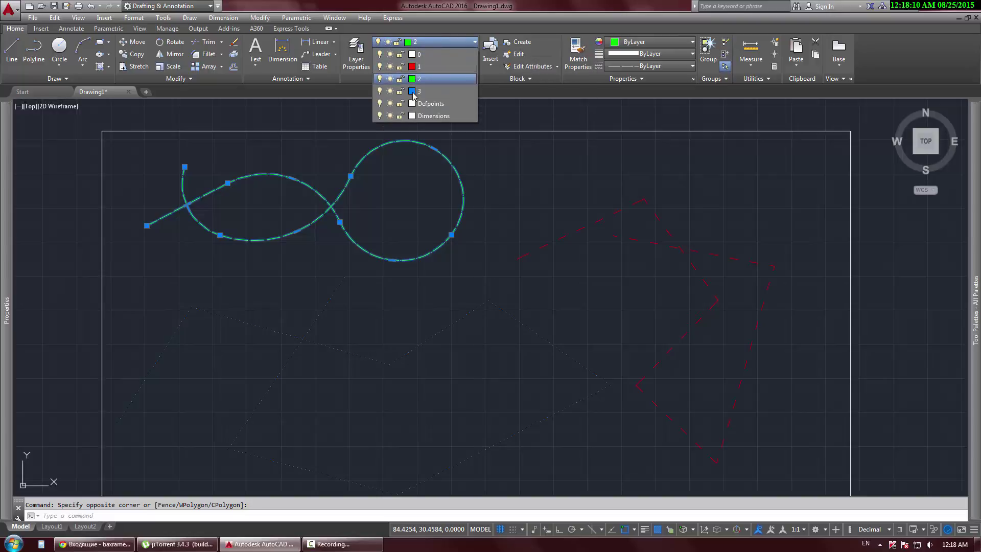
pyautogui.press('Escape')
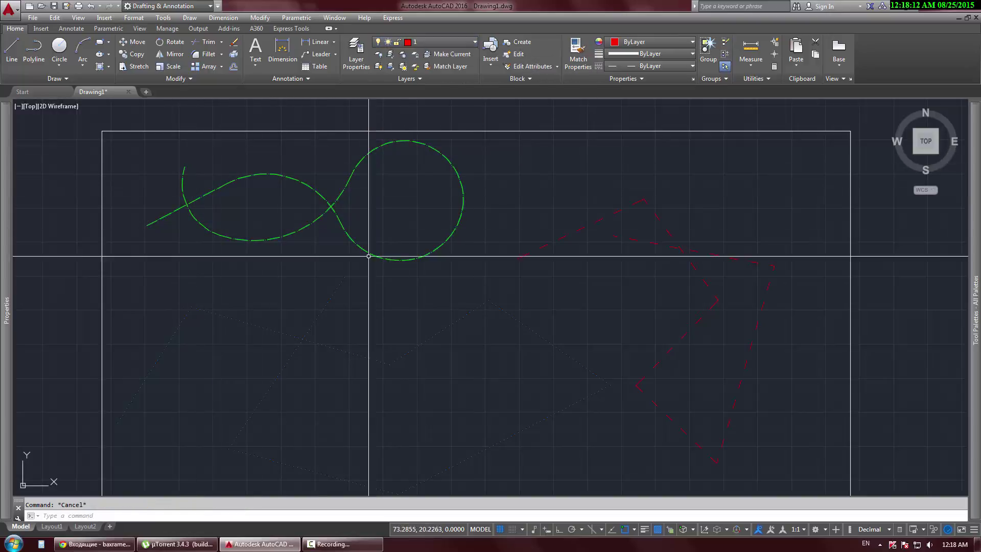
pyautogui.moveTo(430, 245); pyautogui.dragTo(435, 206, button='middle')
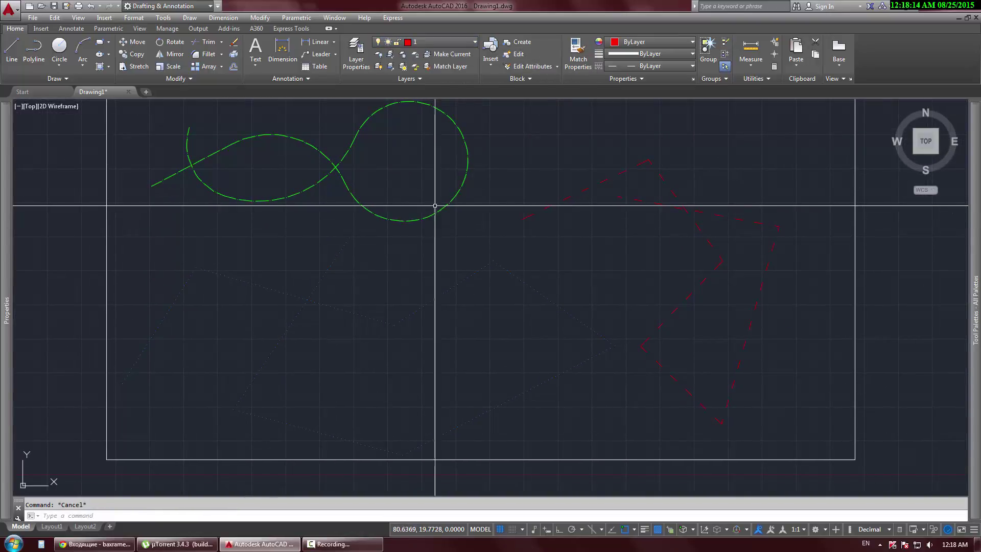
pyautogui.moveTo(510, 192); pyautogui.dragTo(524, 210, button='middle')
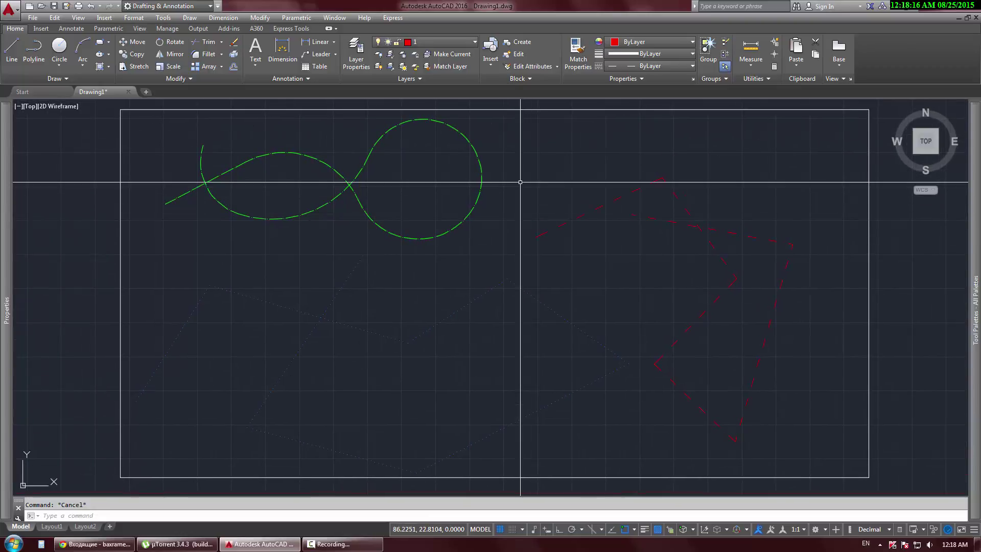
pyautogui.click(573, 183)
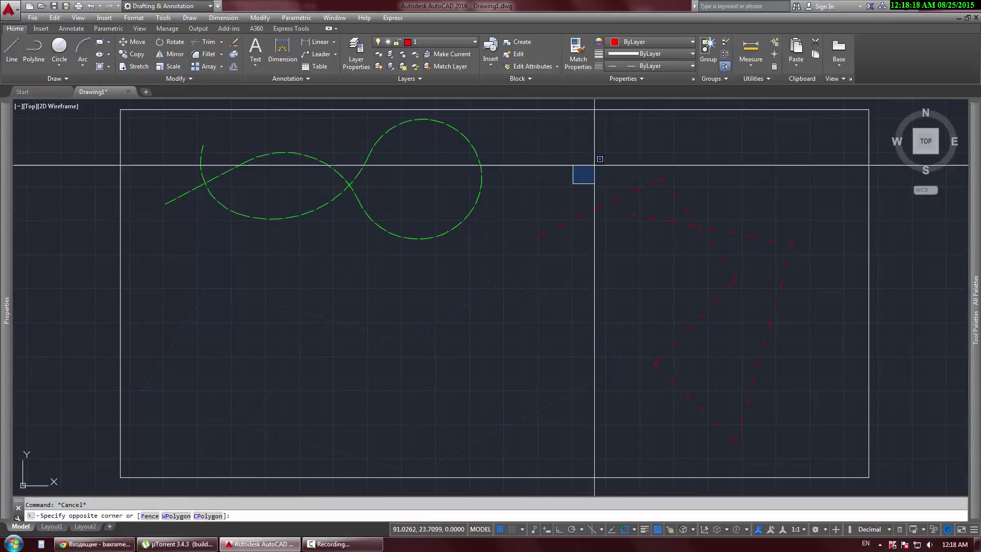
pyautogui.click(635, 79)
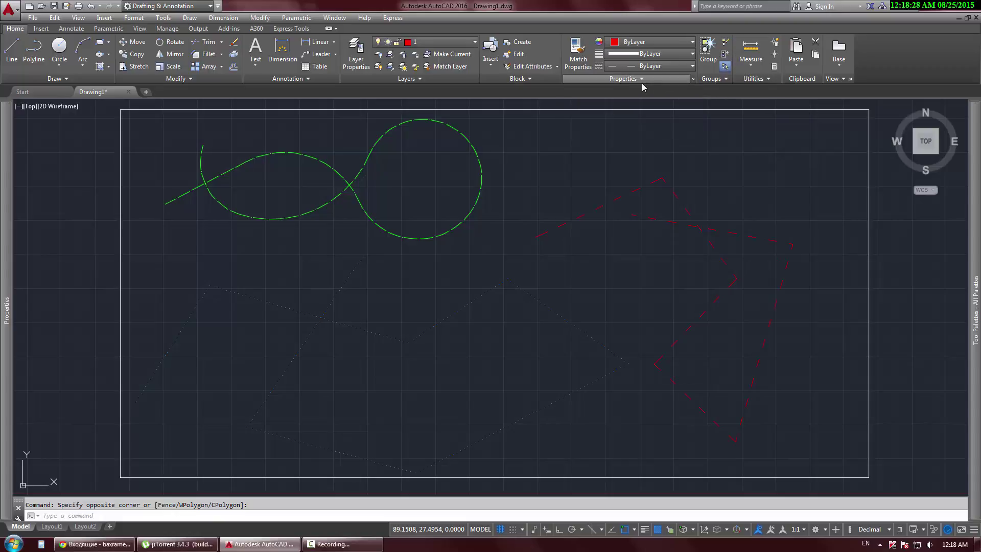
pyautogui.moveTo(445, 188); pyautogui.dragTo(449, 190, button='middle')
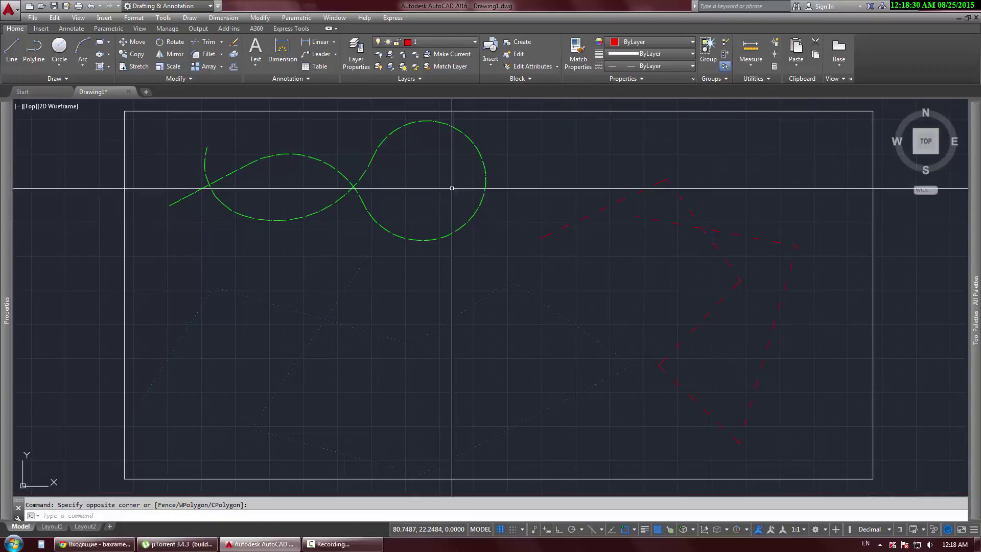
pyautogui.click(623, 80)
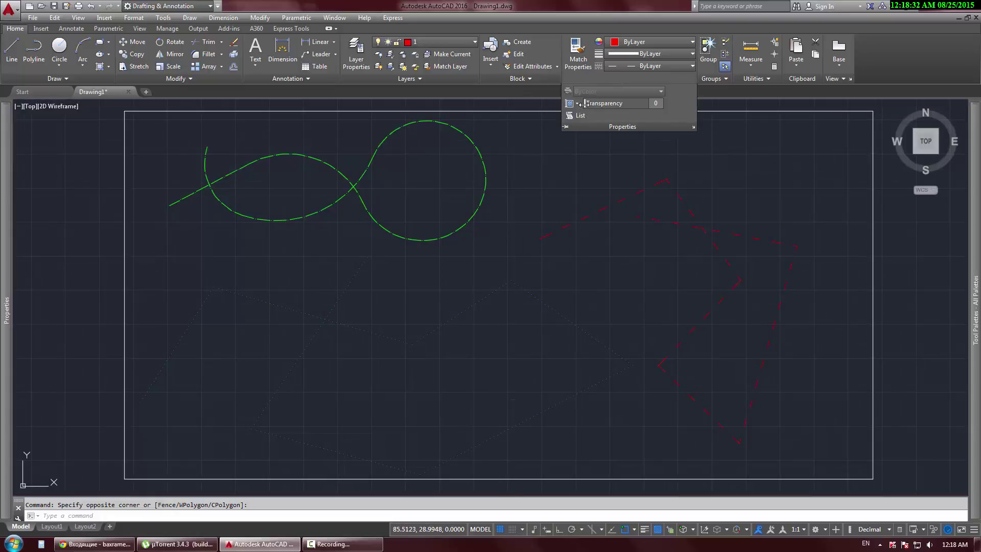
pyautogui.moveTo(585, 104); pyautogui.dragTo(643, 108)
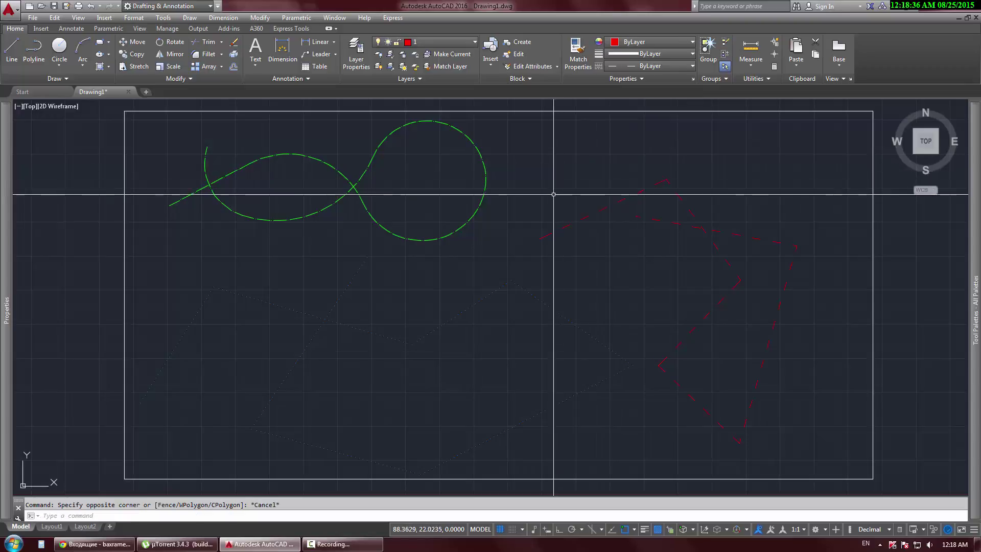
pyautogui.press('Escape')
pyautogui.moveTo(554, 197); pyautogui.dragTo(545, 188, button='middle')
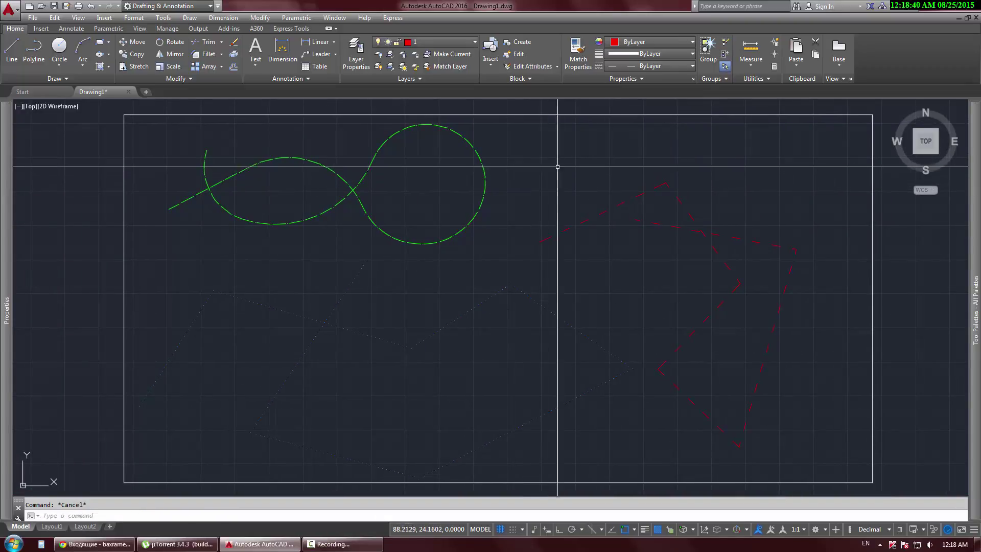
pyautogui.click(526, 161)
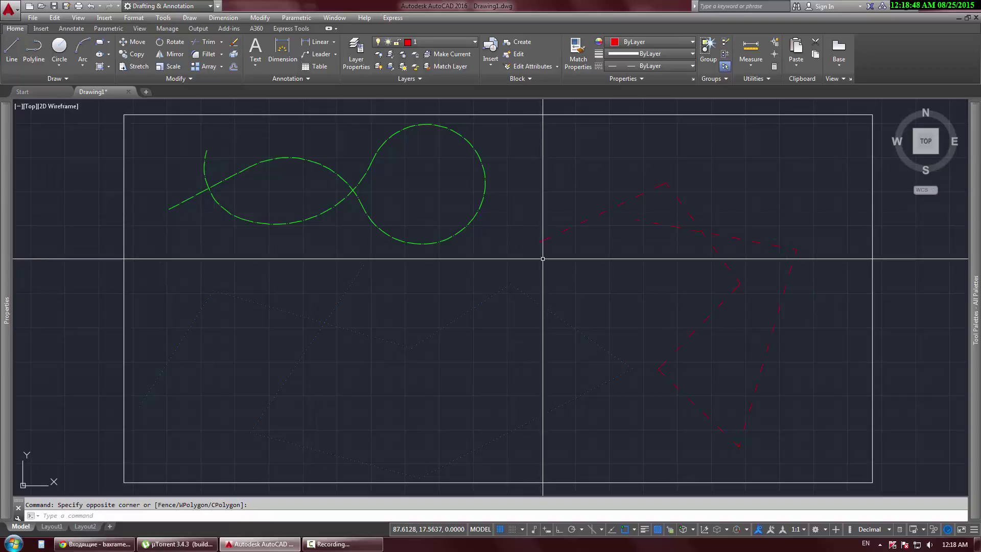
pyautogui.click(541, 259)
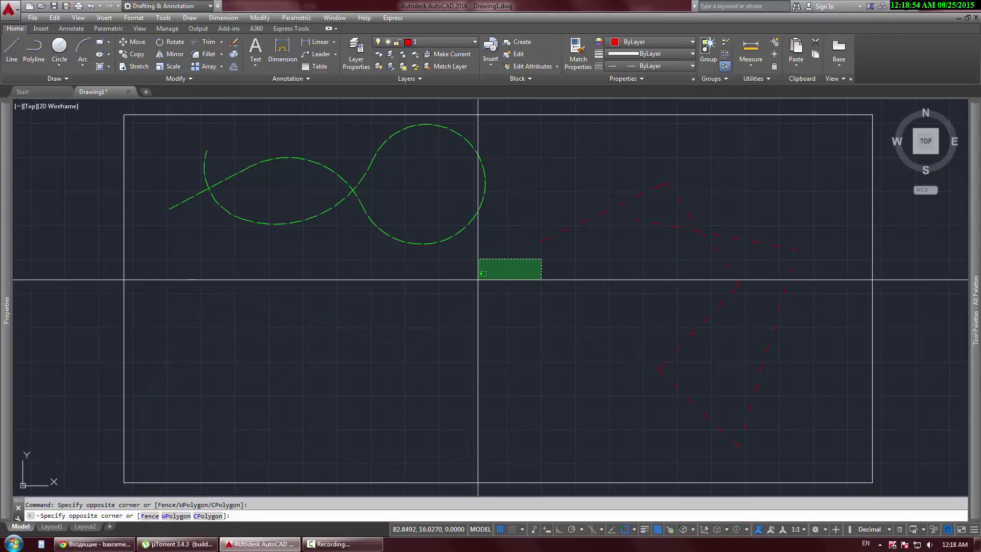
pyautogui.click(473, 279)
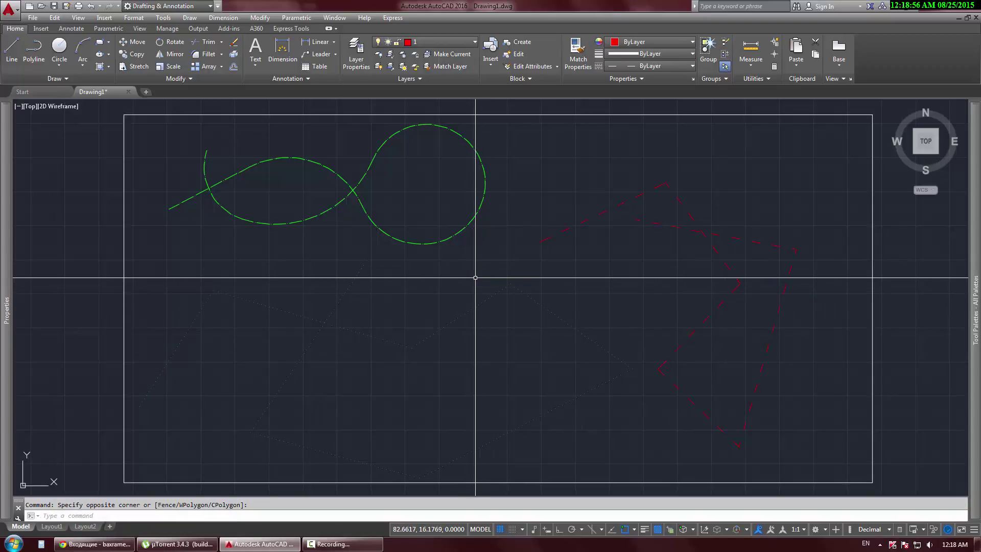